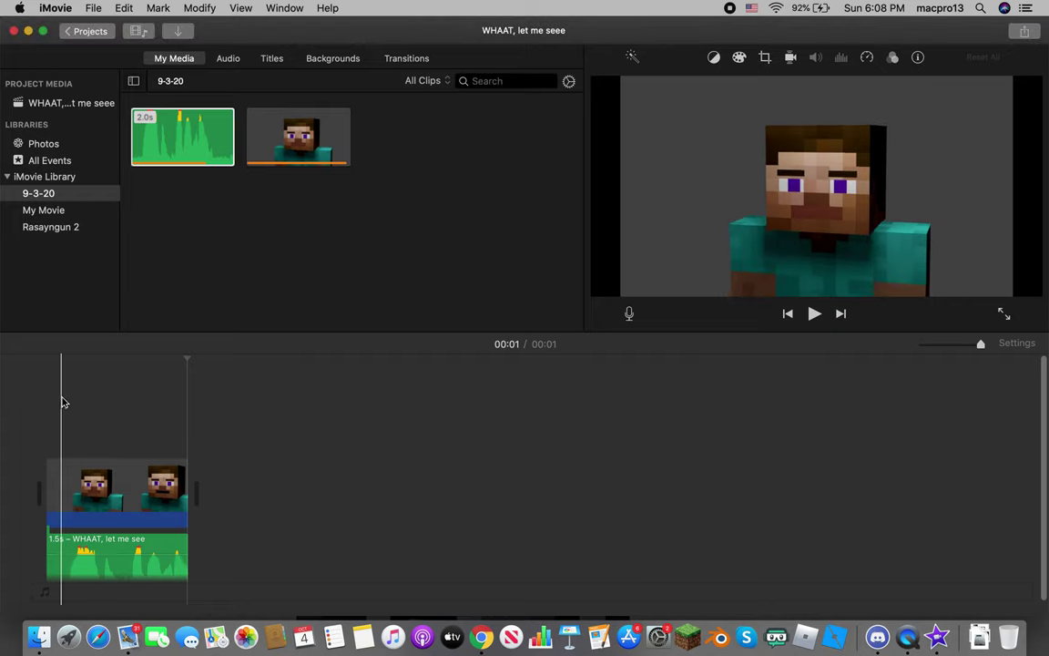
# Step: Play the lip-synced character clip in iMovie and rewind it to the start
pyautogui.click(814, 313)
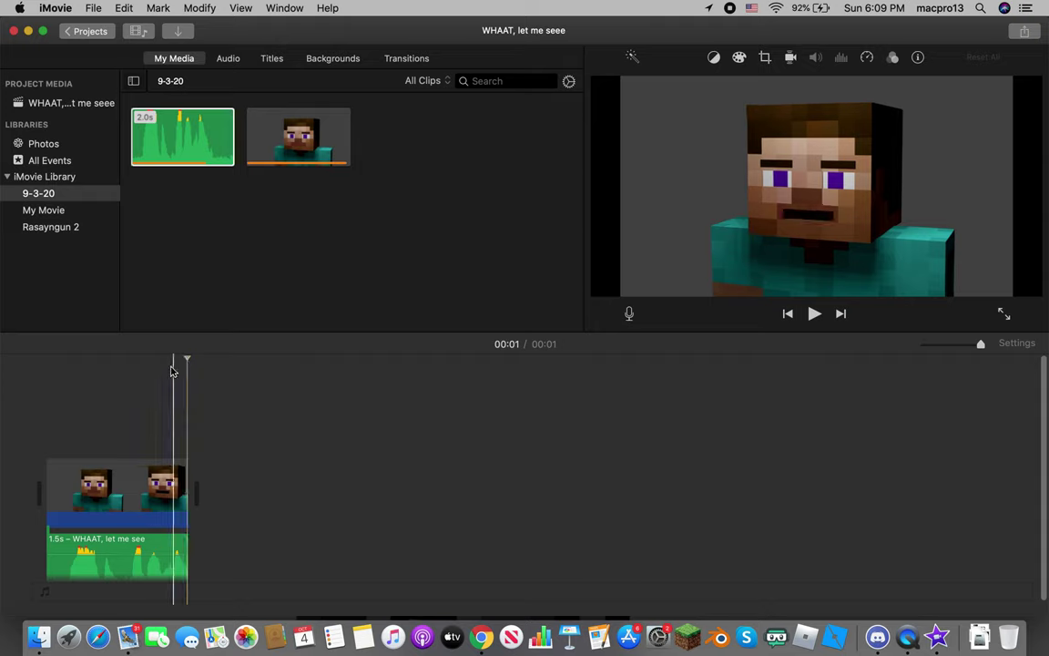
pyautogui.click(45, 382)
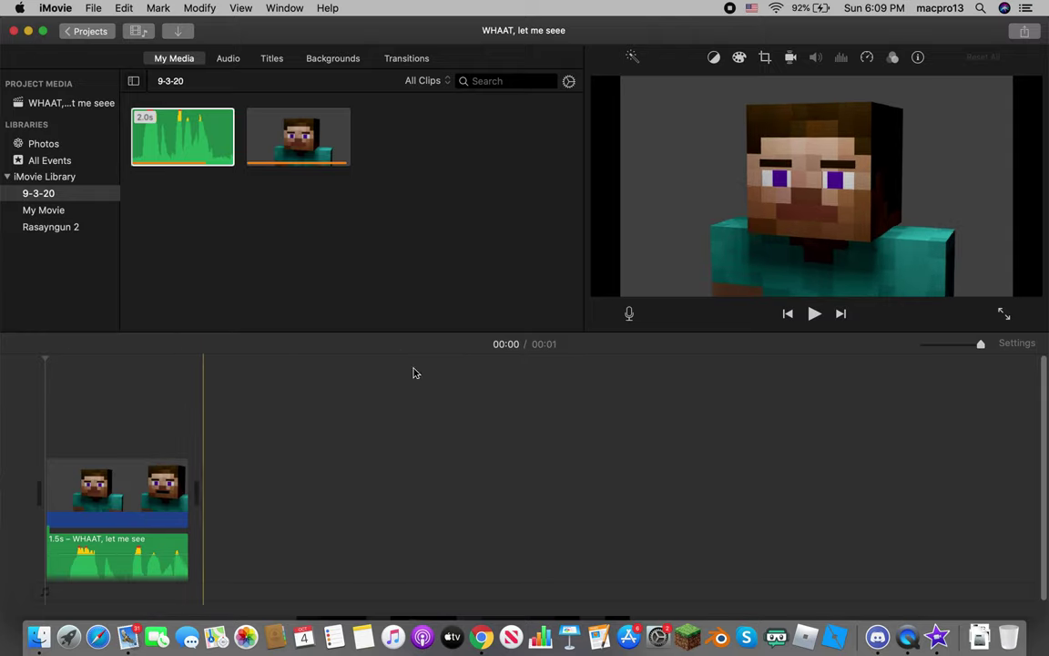
pyautogui.click(36, 388)
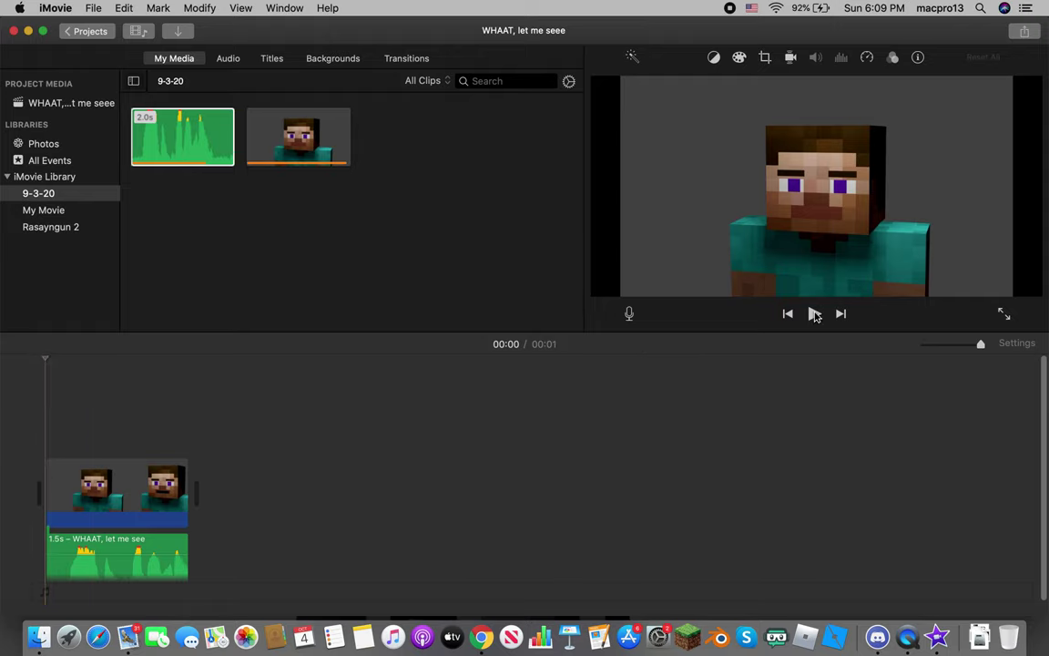
# Step: Replay the clip with the volume adjusted, then return to the Projects browser
pyautogui.press('XF86AudioRaiseVolume')
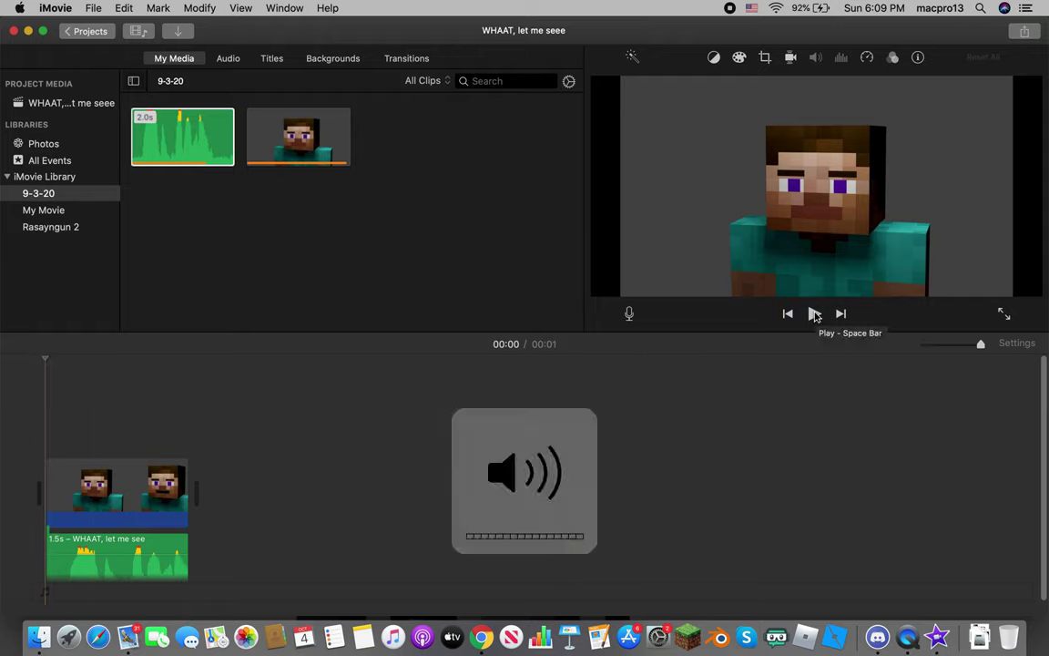
pyautogui.click(815, 315)
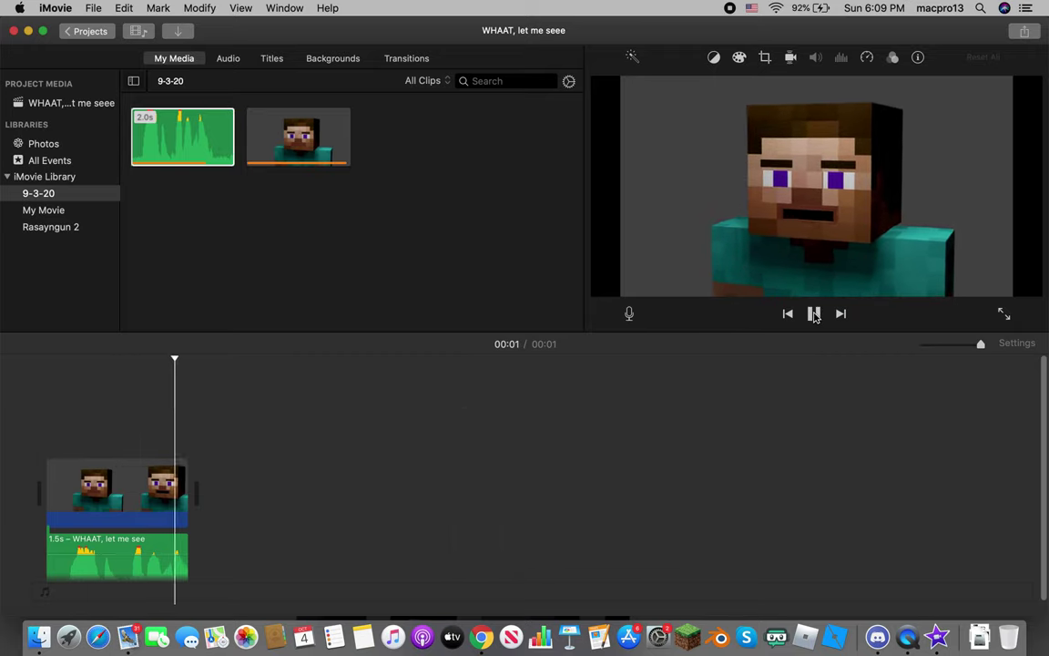
pyautogui.press('XF86AudioLowerVolume')
pyautogui.press('XF86AudioLowerVolume')
pyautogui.press('XF86AudioLowerVolume')
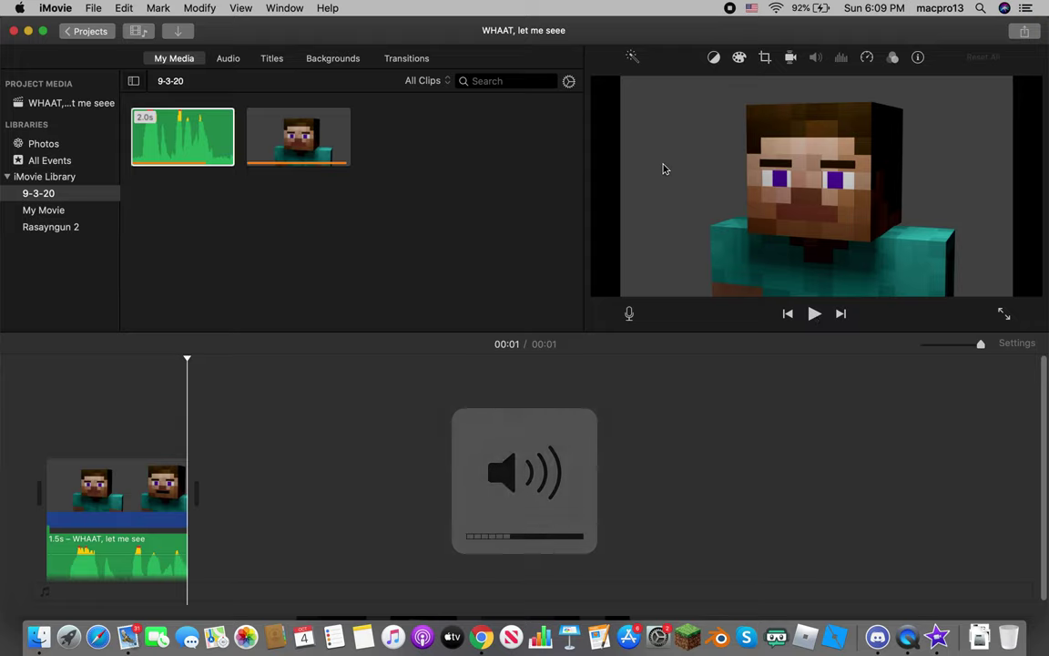
pyautogui.click(90, 31)
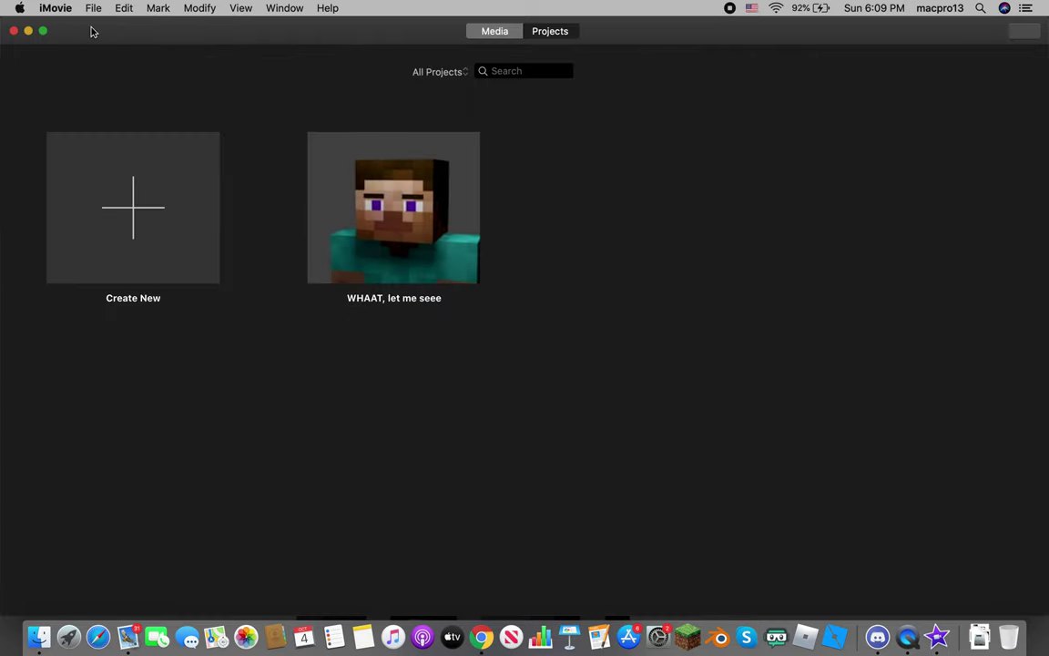
# Step: Quit iMovie and launch Blender from the Dock
pyautogui.click(13, 31)
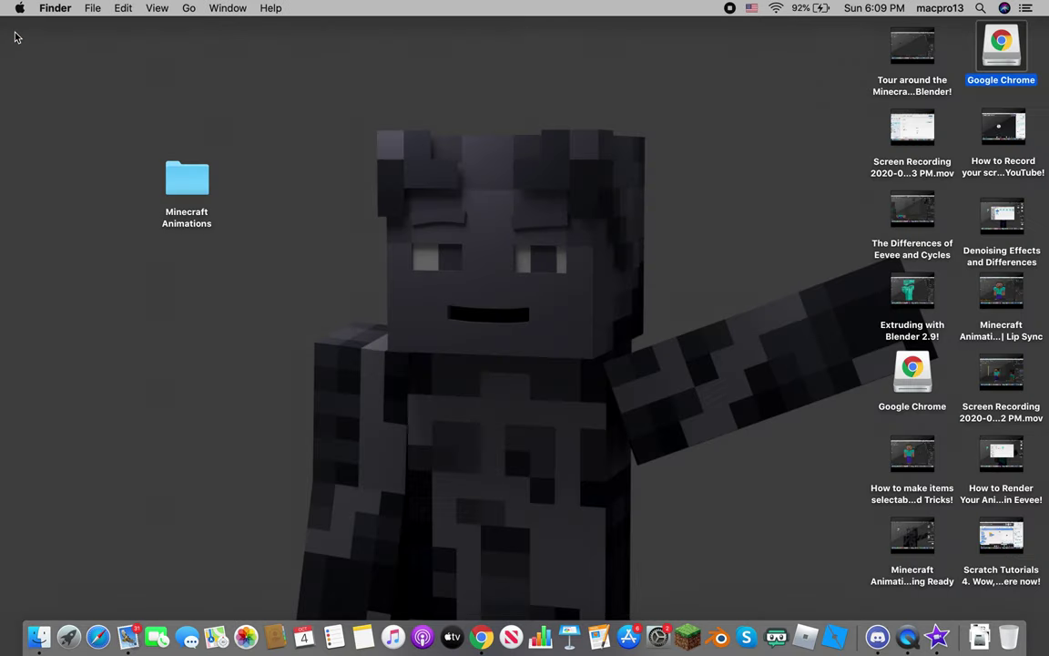
pyautogui.click(466, 186)
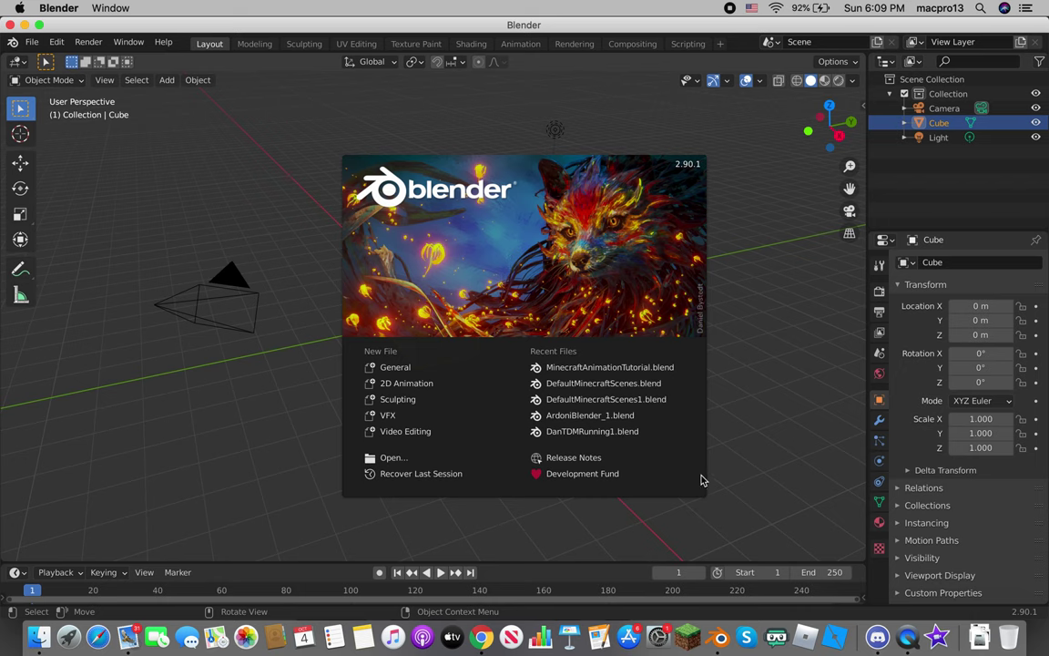
# Step: Dismiss the splash and delete the default cube and light, then bring up Finder
pyautogui.click(728, 254)
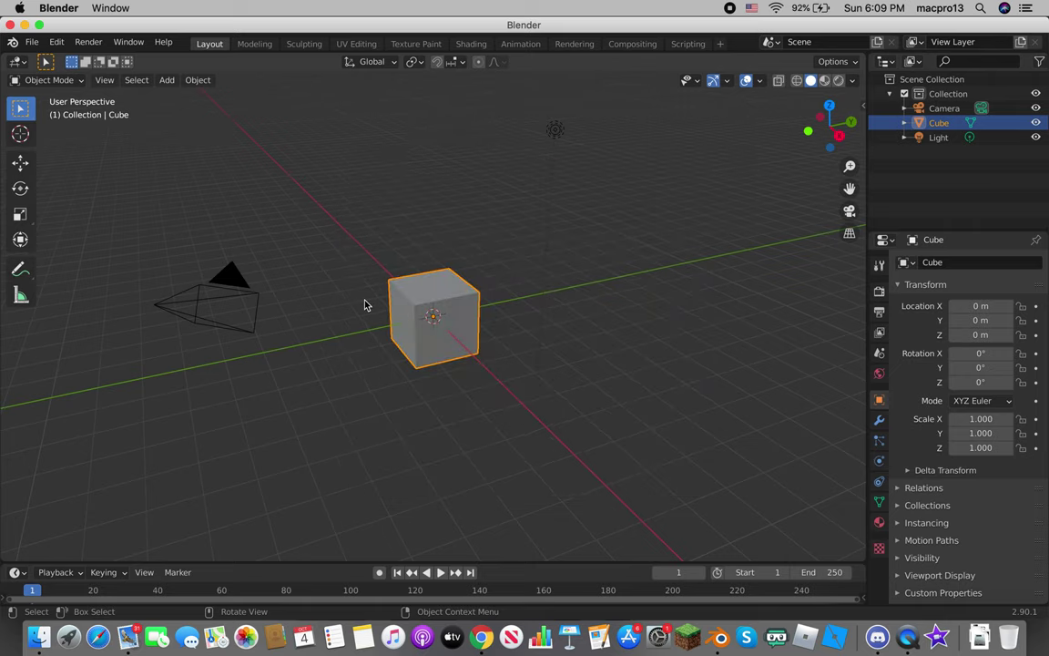
pyautogui.press('Delete')
pyautogui.click(553, 131)
pyautogui.press('Delete')
pyautogui.click(40, 637)
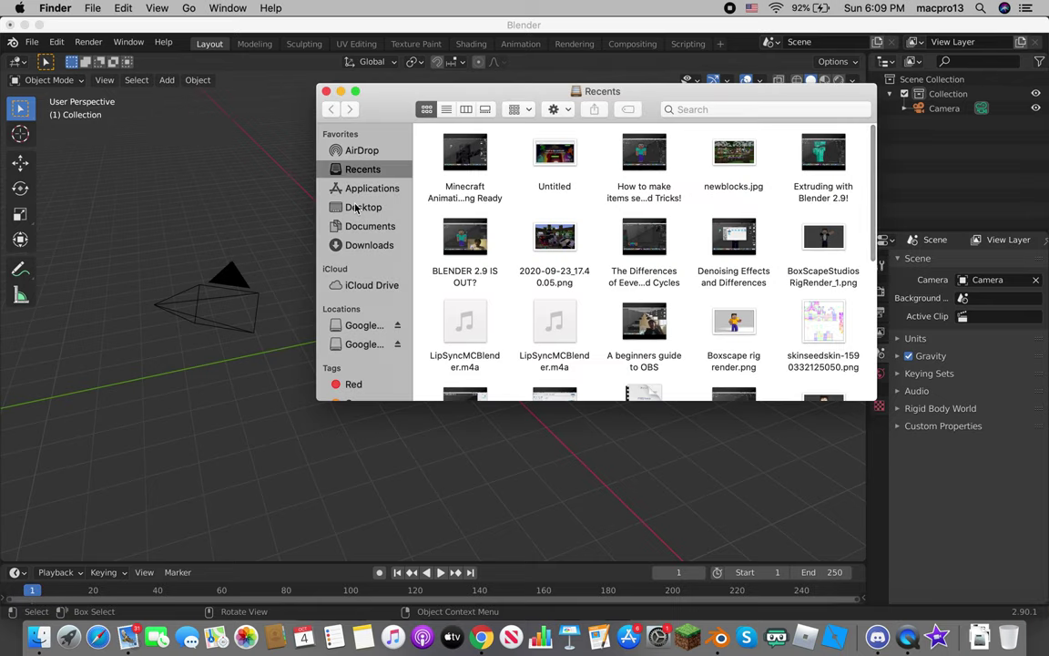
# Step: Navigate Finder to Desktop > Minecraft Animations > Renders
pyautogui.click(355, 207)
pyautogui.click(346, 188)
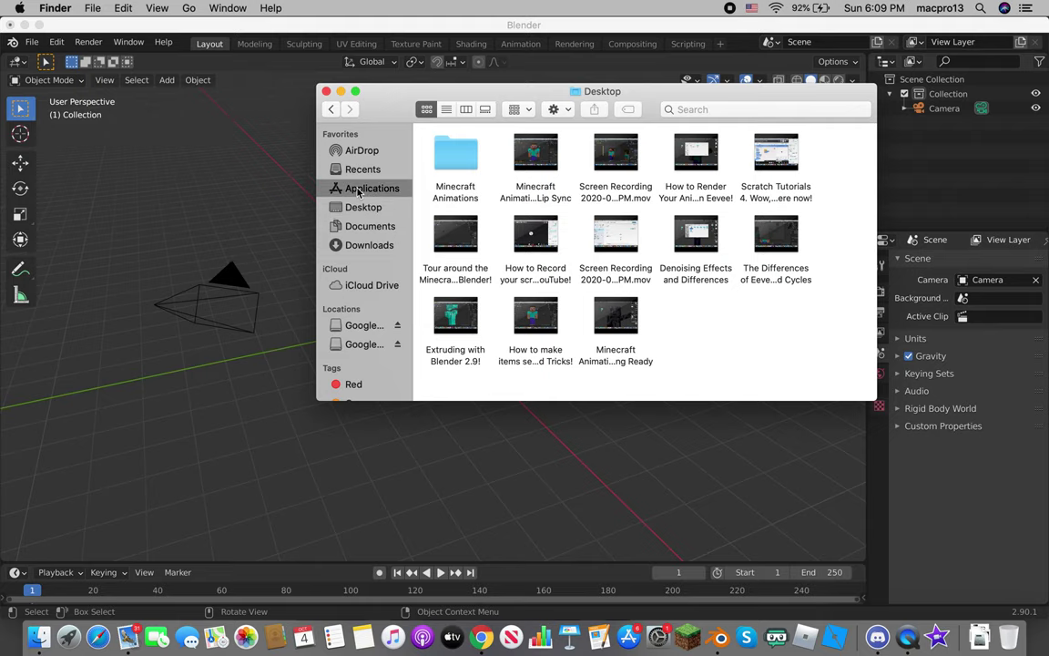
pyautogui.click(355, 207)
pyautogui.doubleClick(447, 177)
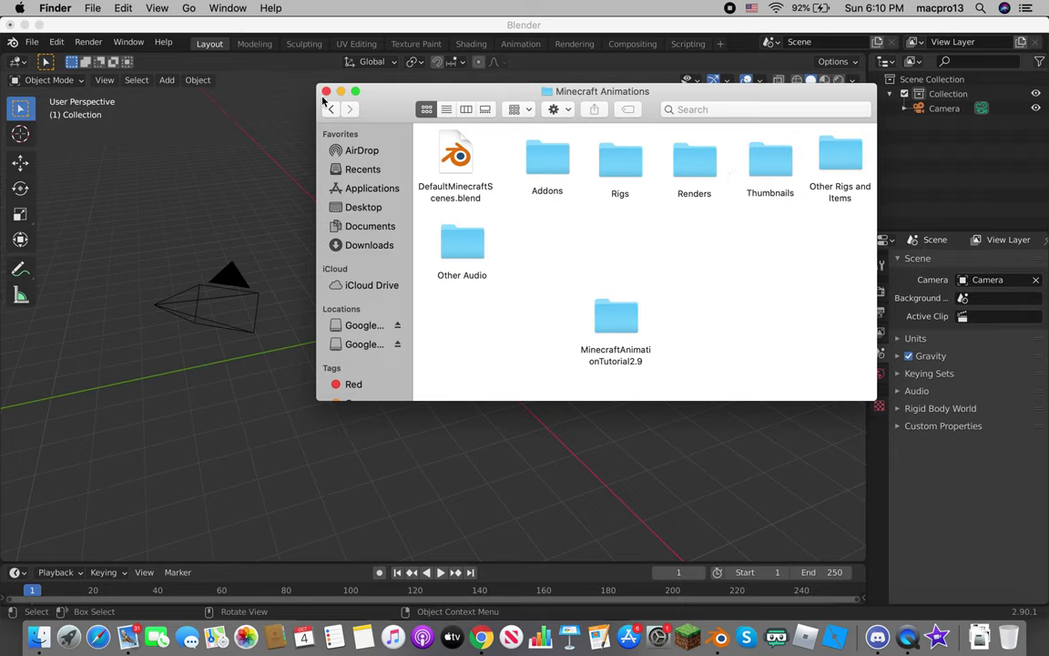
pyautogui.doubleClick(694, 161)
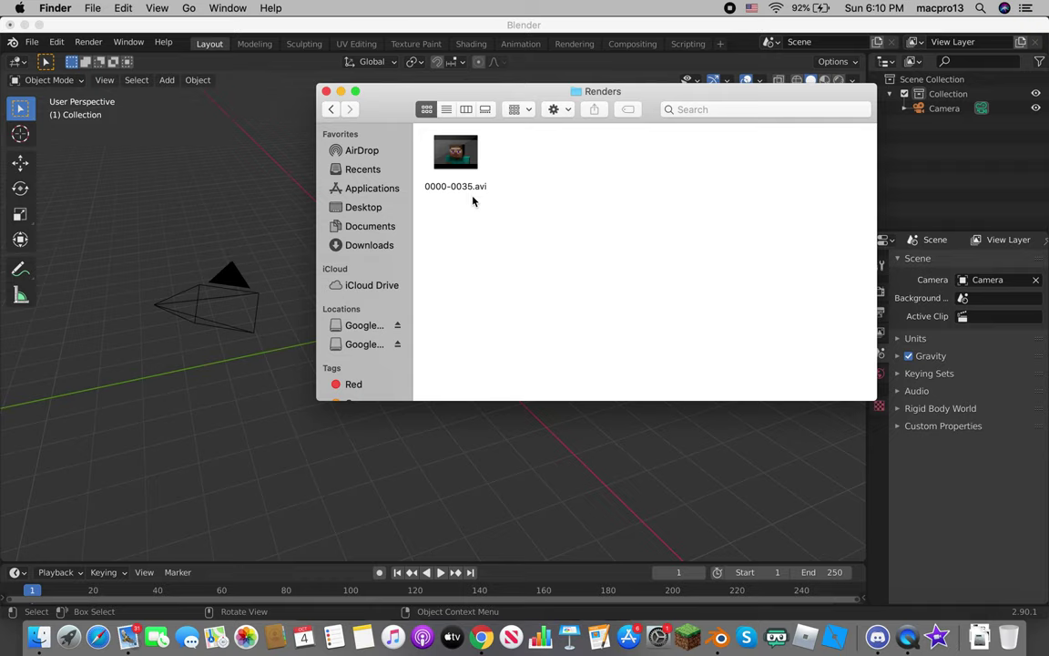
# Step: Move 0000-0035.avi to the Trash, empty the Trash permanently, and close the window
pyautogui.click(458, 158)
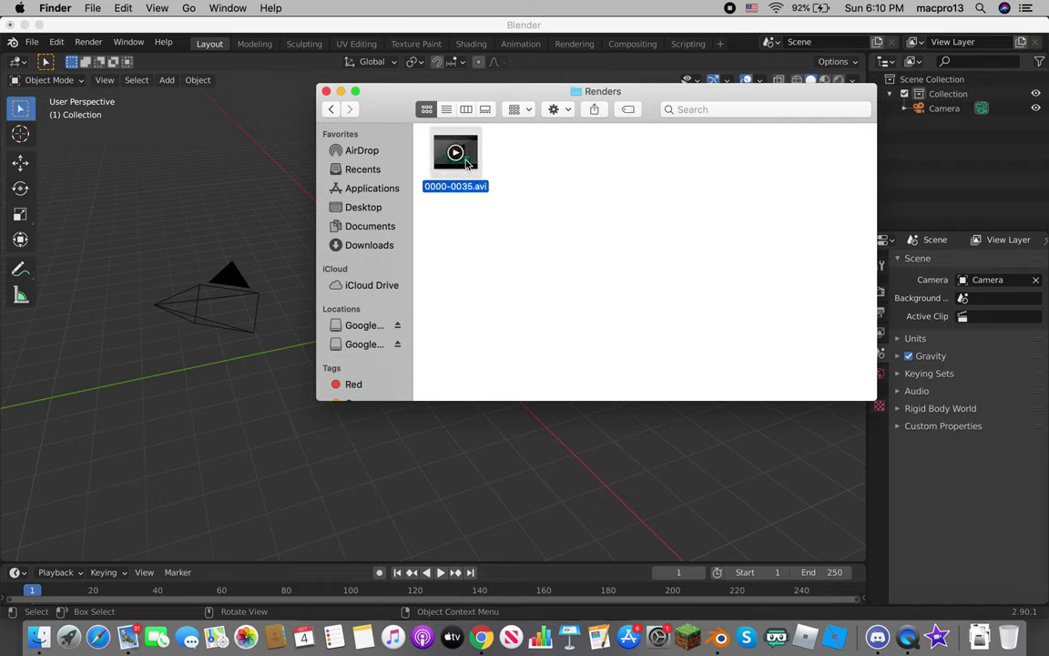
pyautogui.rightClick(466, 162)
pyautogui.click(510, 202)
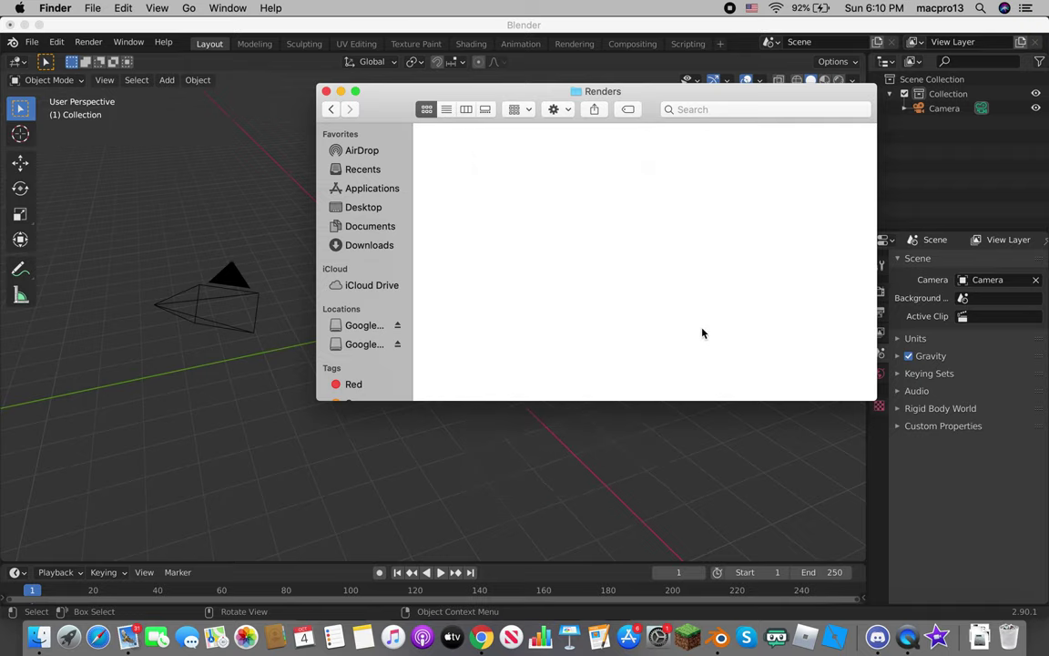
pyautogui.click(1007, 629)
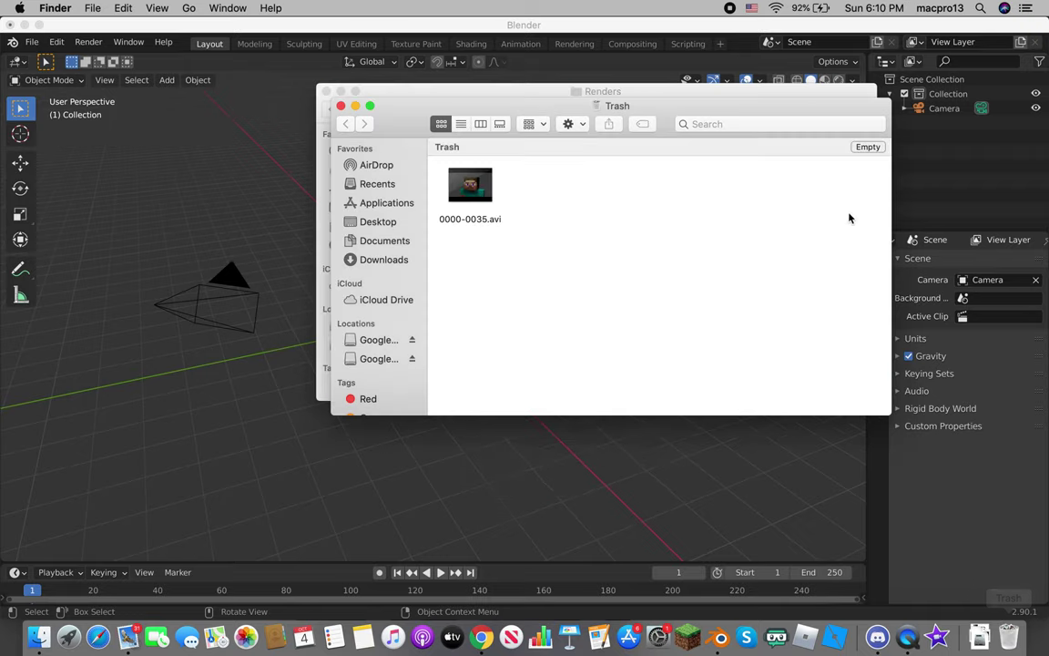
pyautogui.click(638, 229)
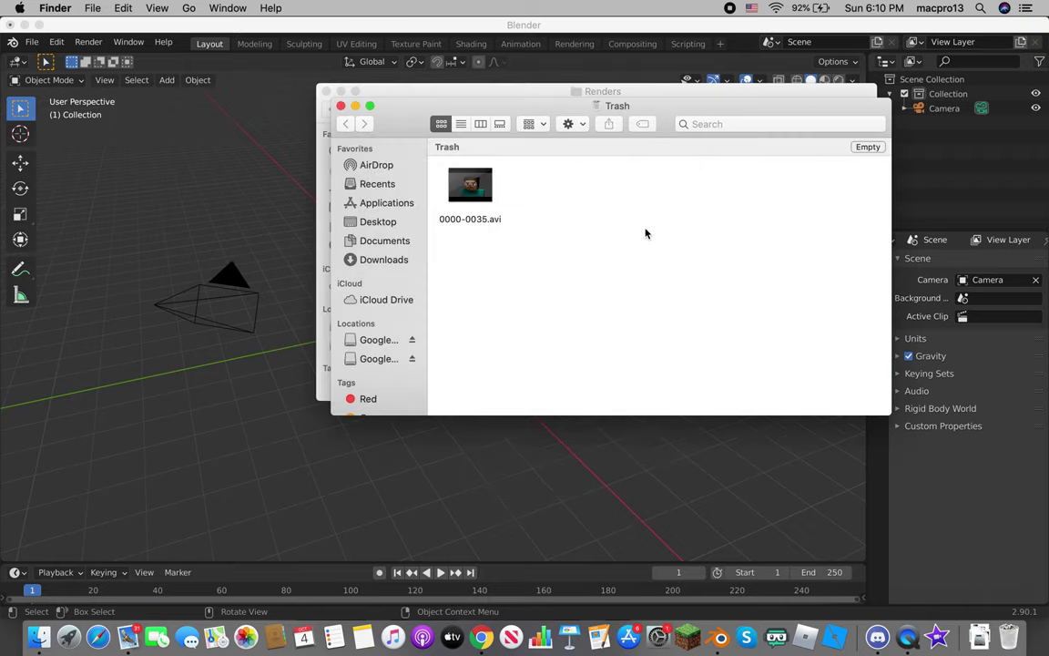
pyautogui.click(341, 106)
pyautogui.click(329, 92)
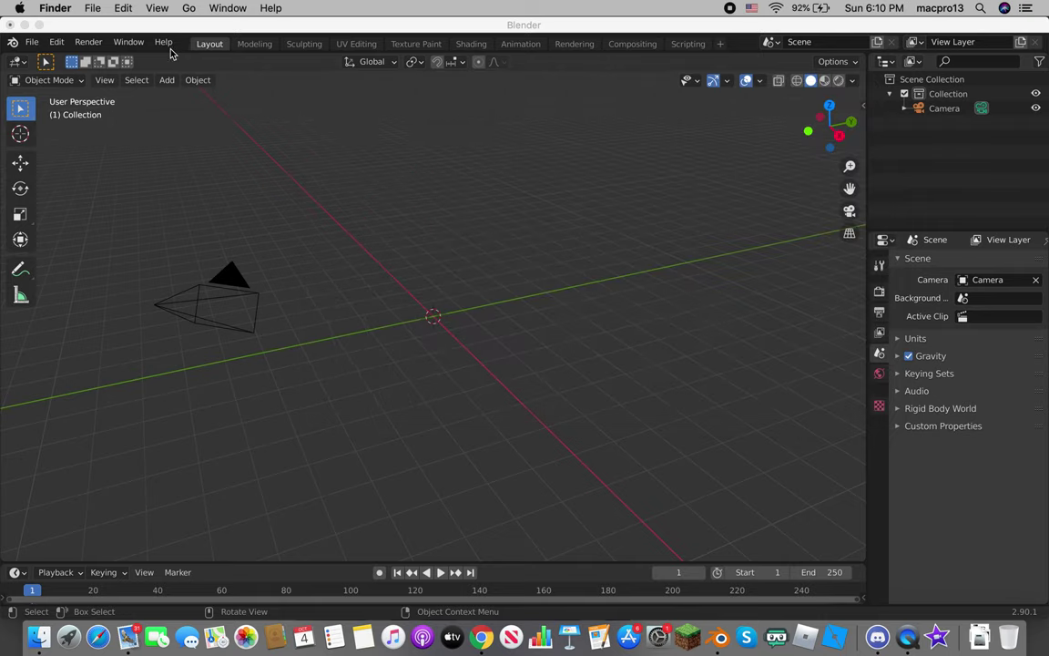
# Step: Return to Blender, start File > Append, then cancel the file browser
pyautogui.click(162, 111)
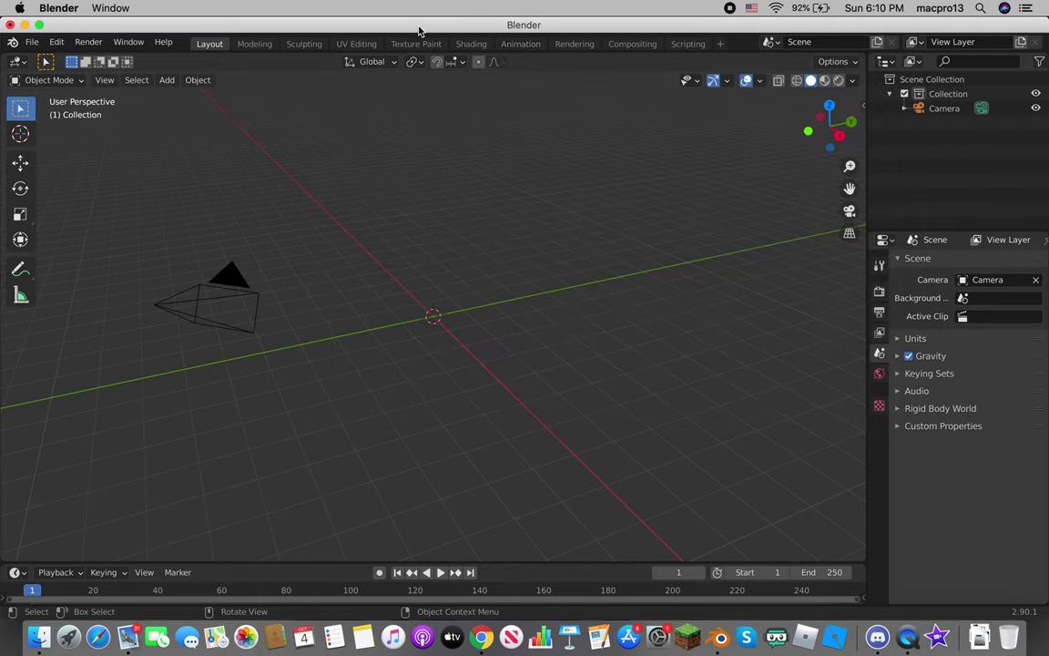
pyautogui.click(55, 42)
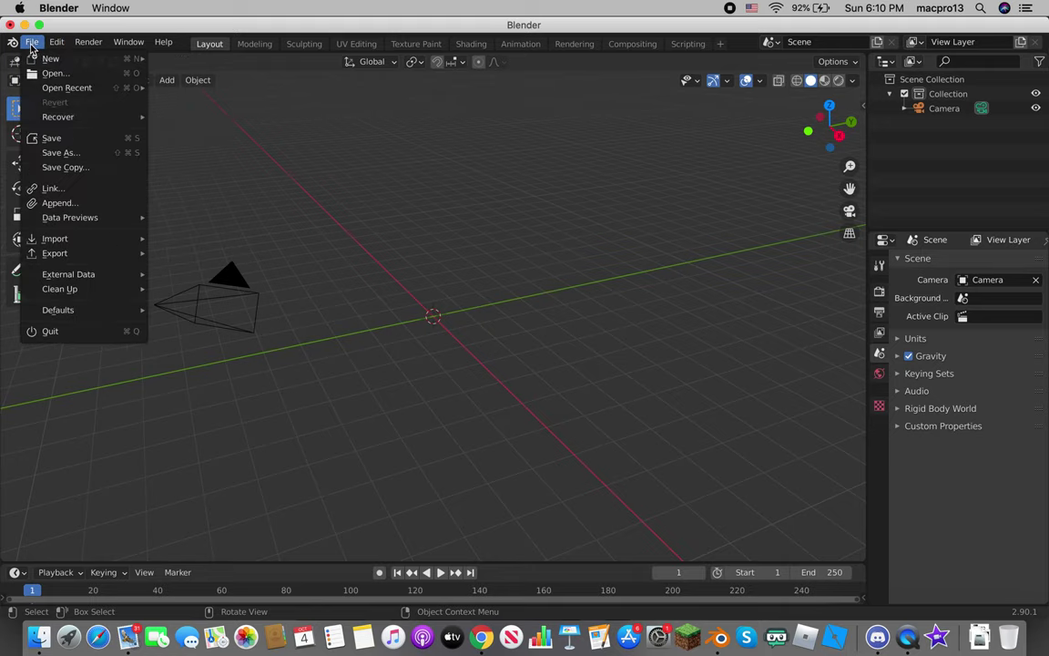
pyautogui.click(56, 203)
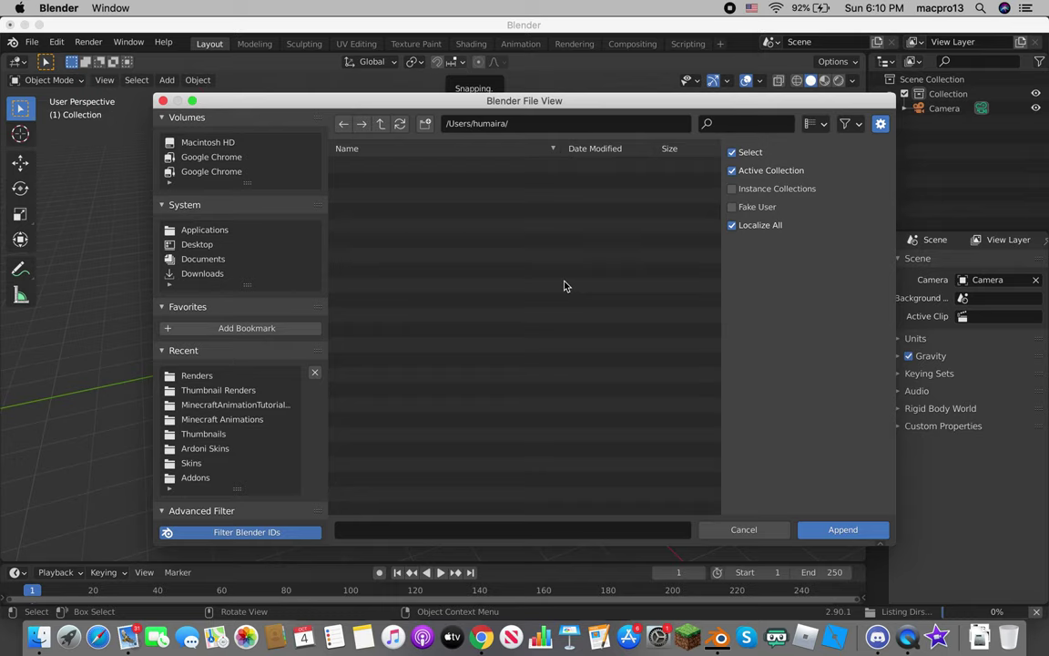
pyautogui.click(738, 530)
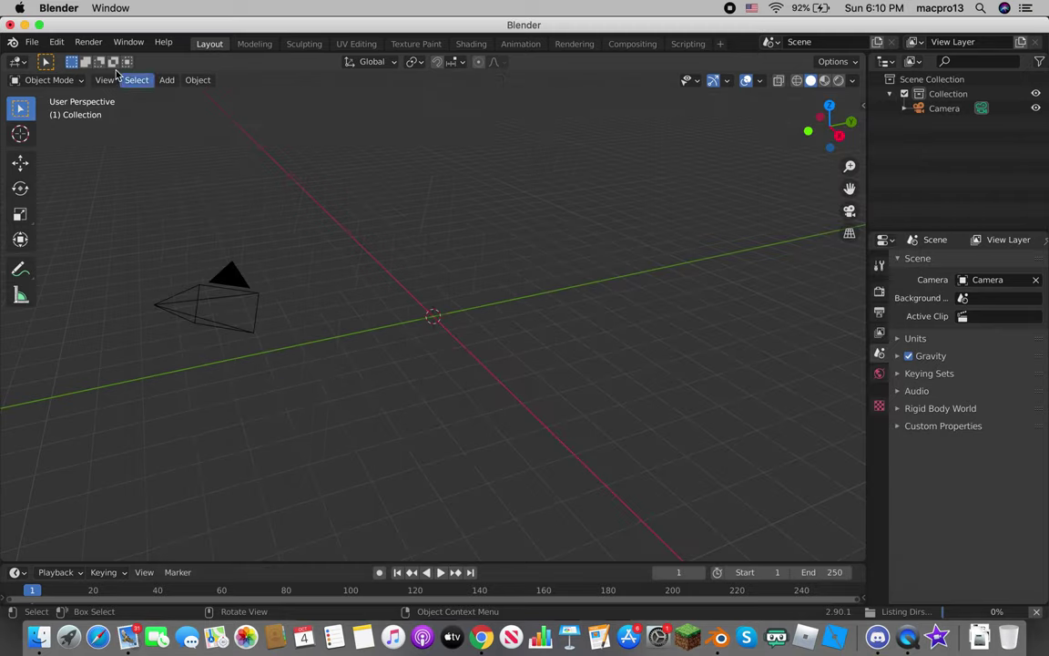
# Step: Append all objects from Rigs/Rig_-_BPS_v3_PACK/Rig - BPS v3.blend into the scene
pyautogui.click(32, 42)
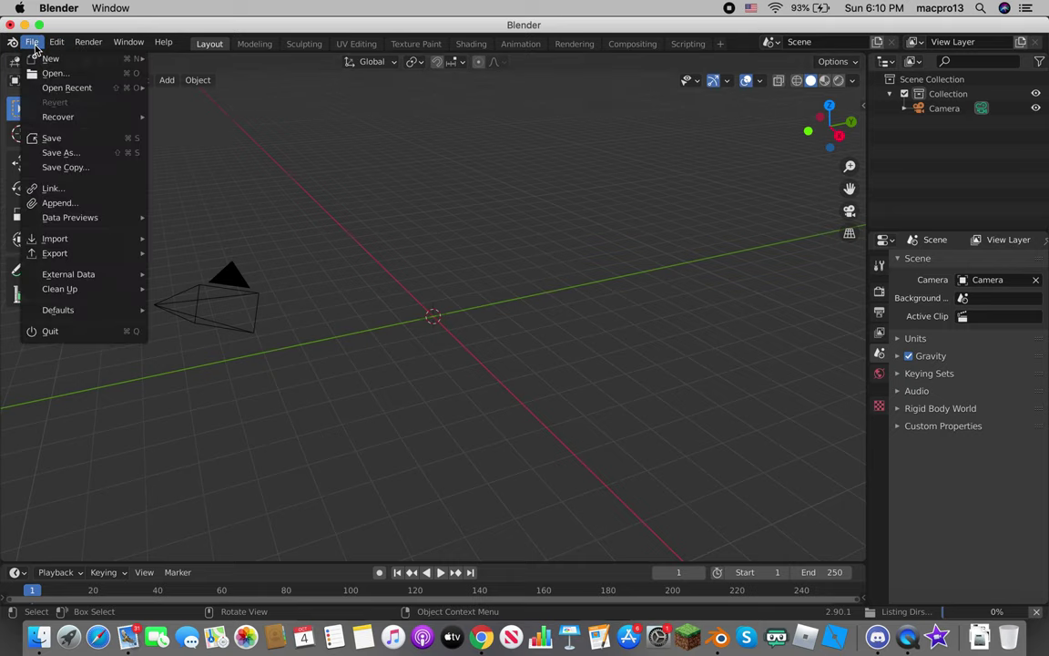
pyautogui.click(106, 204)
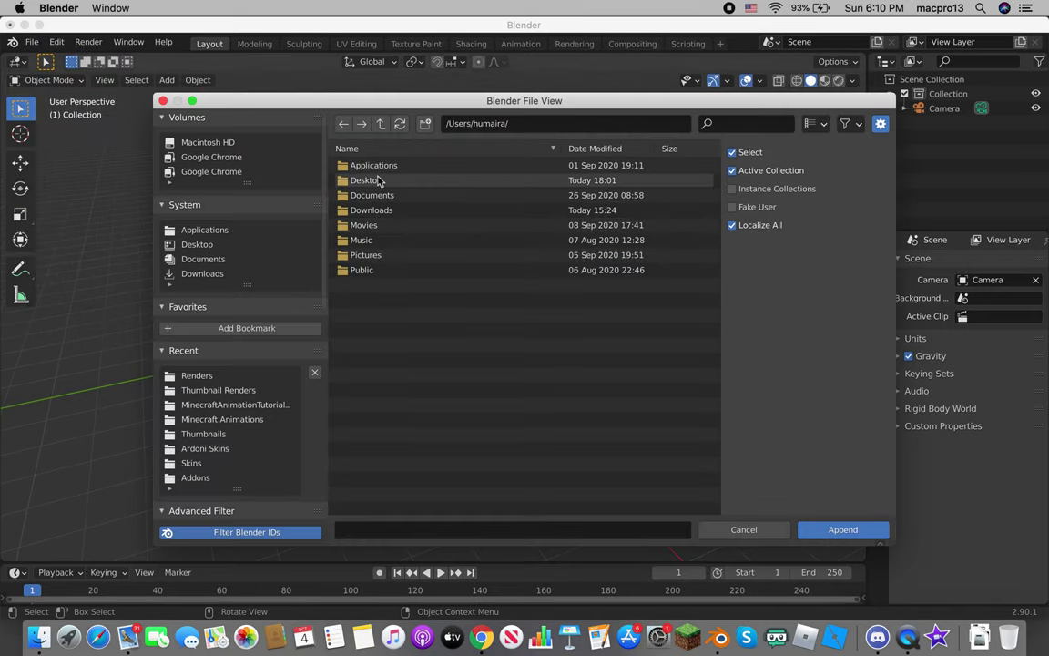
pyautogui.doubleClick(379, 181)
pyautogui.doubleClick(386, 167)
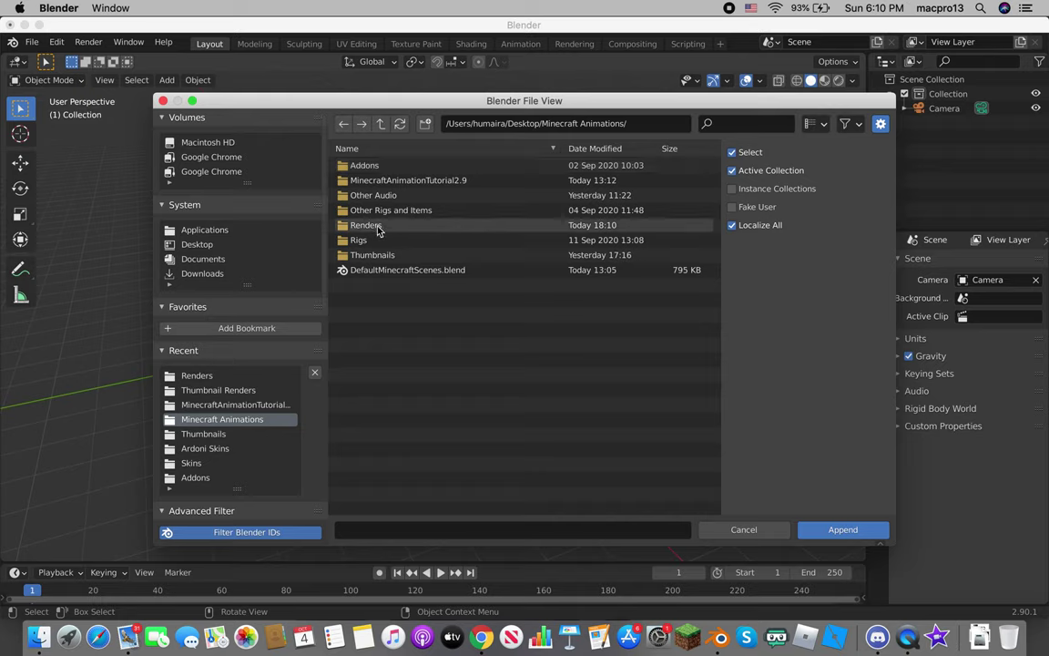
pyautogui.doubleClick(379, 238)
pyautogui.doubleClick(389, 184)
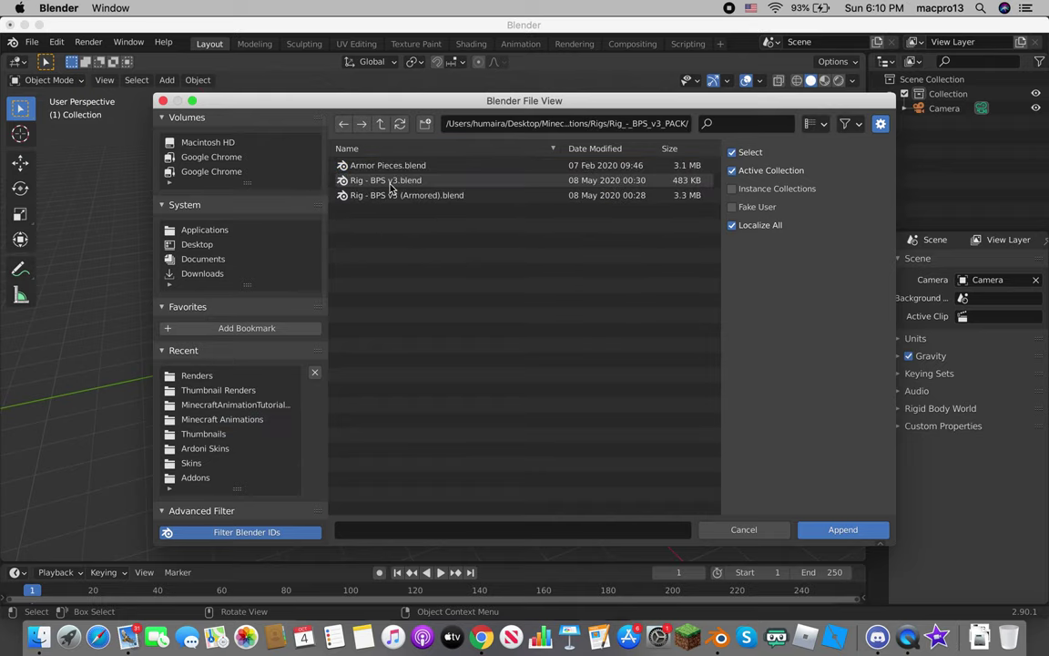
pyautogui.doubleClick(387, 181)
pyautogui.doubleClick(381, 303)
pyautogui.press('a')
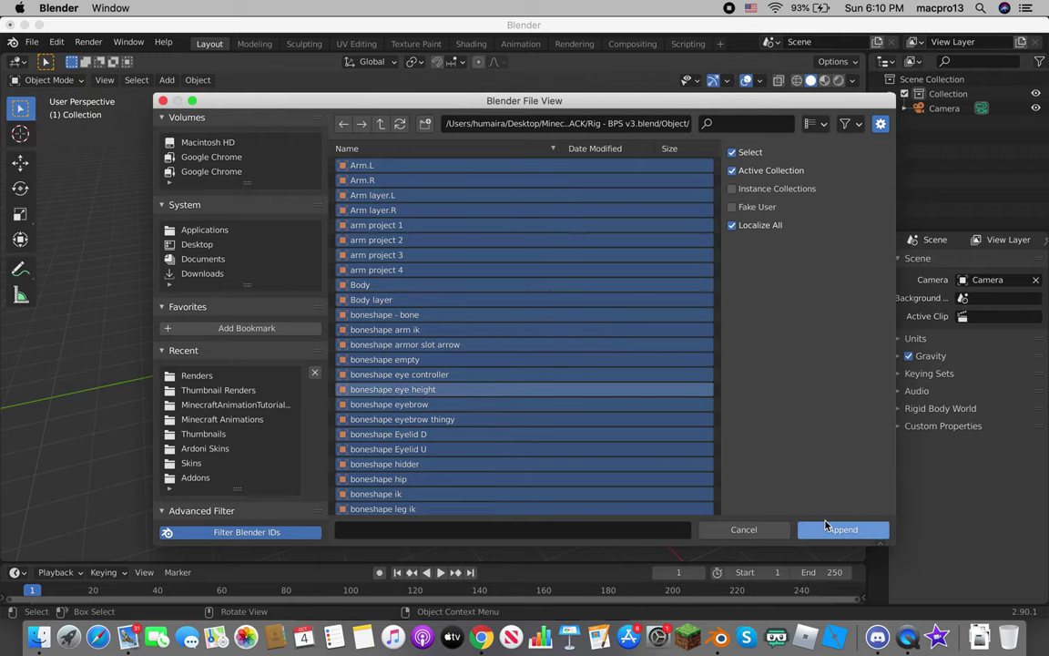
pyautogui.click(826, 527)
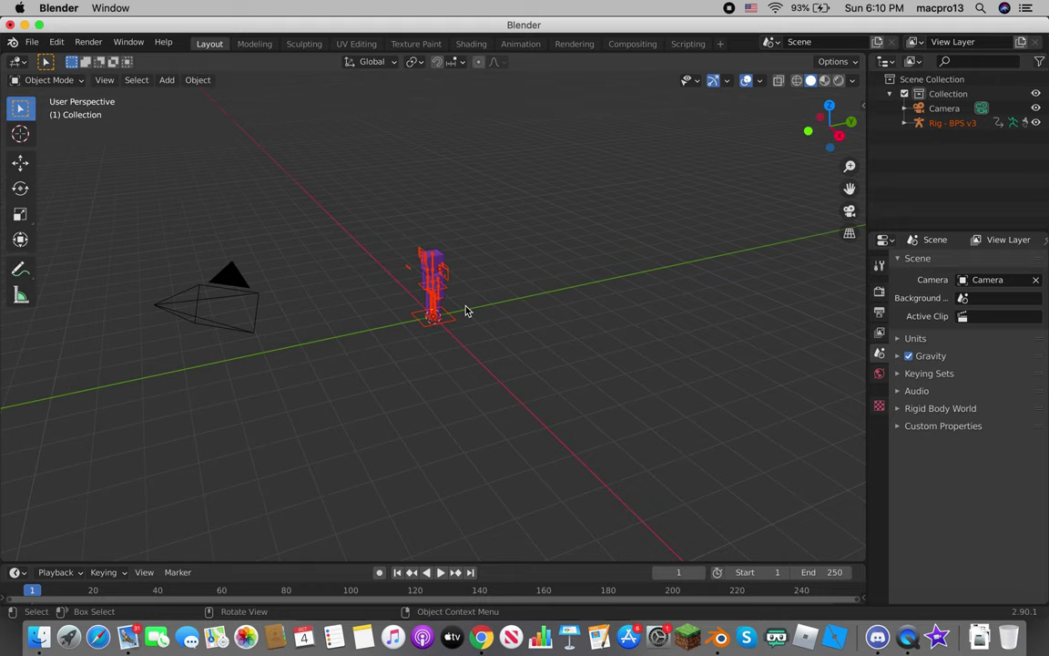
# Step: Walk the view up to the Minecraft character, back away, and select its rig
pyautogui.hotkey('shift', '`')
pyautogui.press('w')
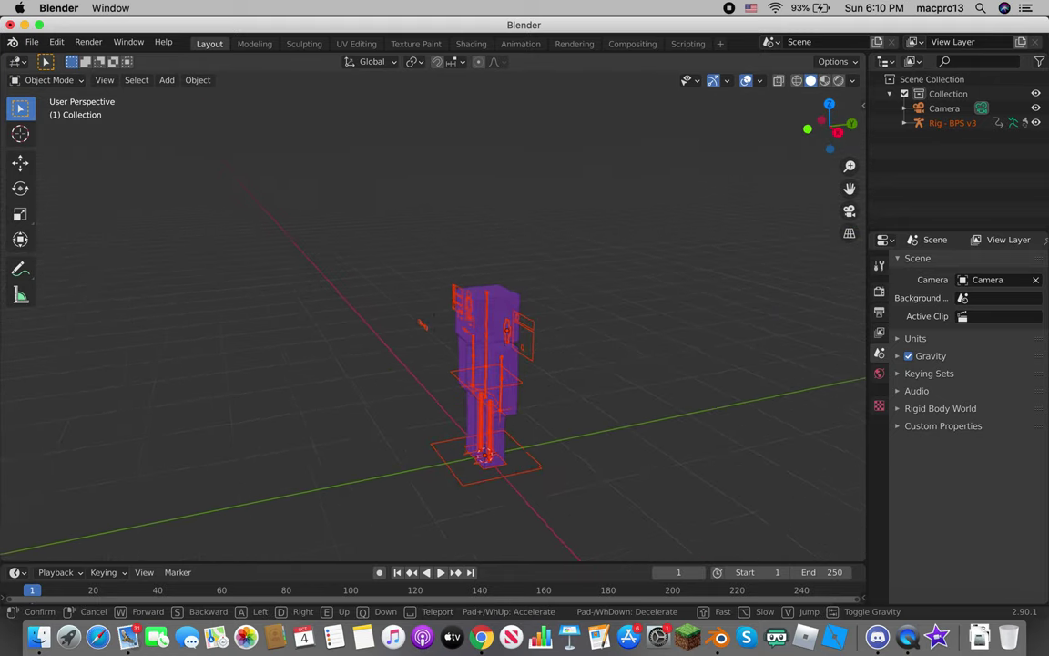
pyautogui.press('w')
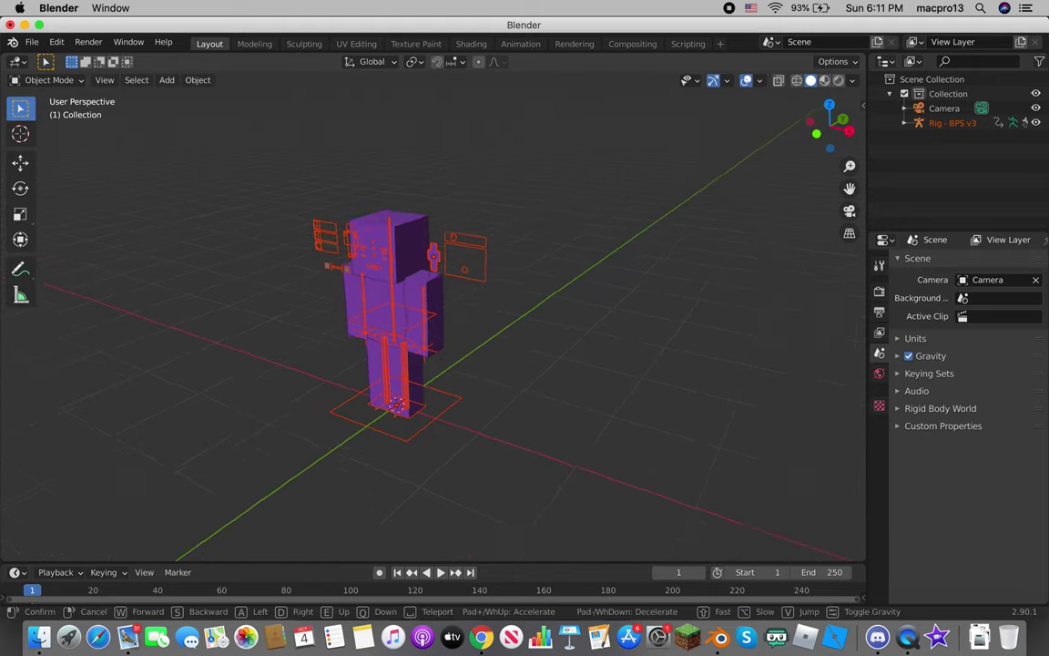
pyautogui.press('w')
pyautogui.press('w')
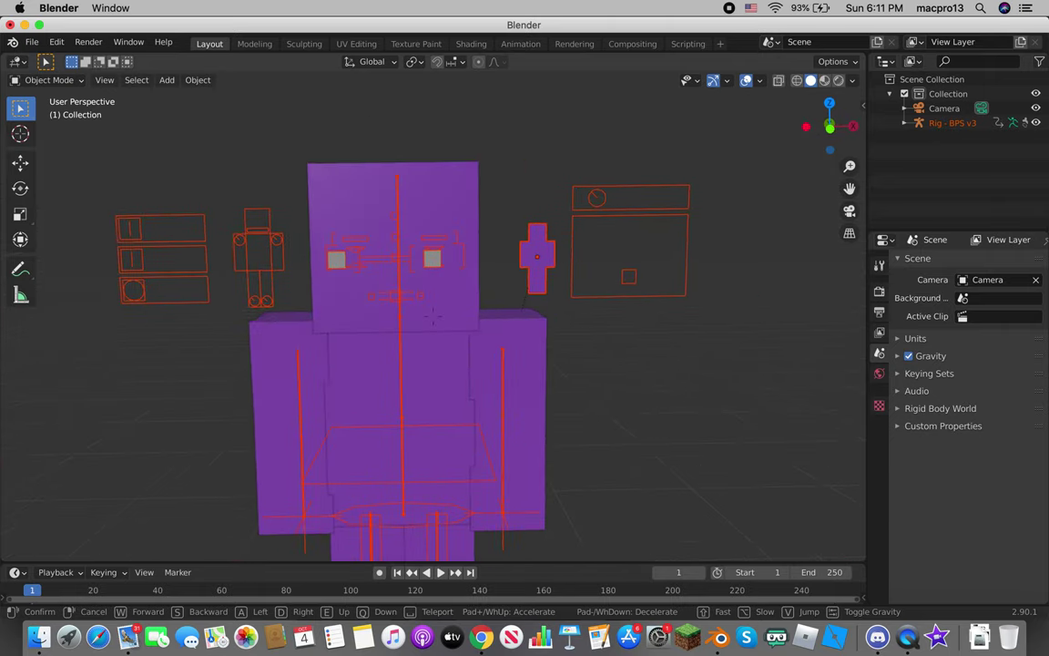
pyautogui.press('s')
pyautogui.click(434, 322)
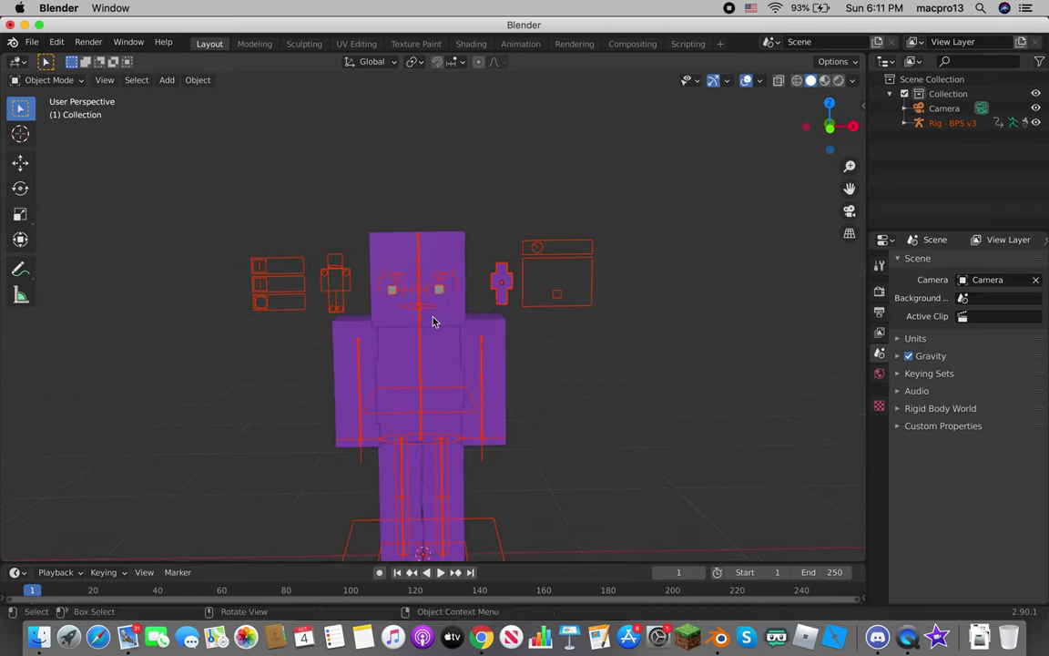
pyautogui.click(566, 305)
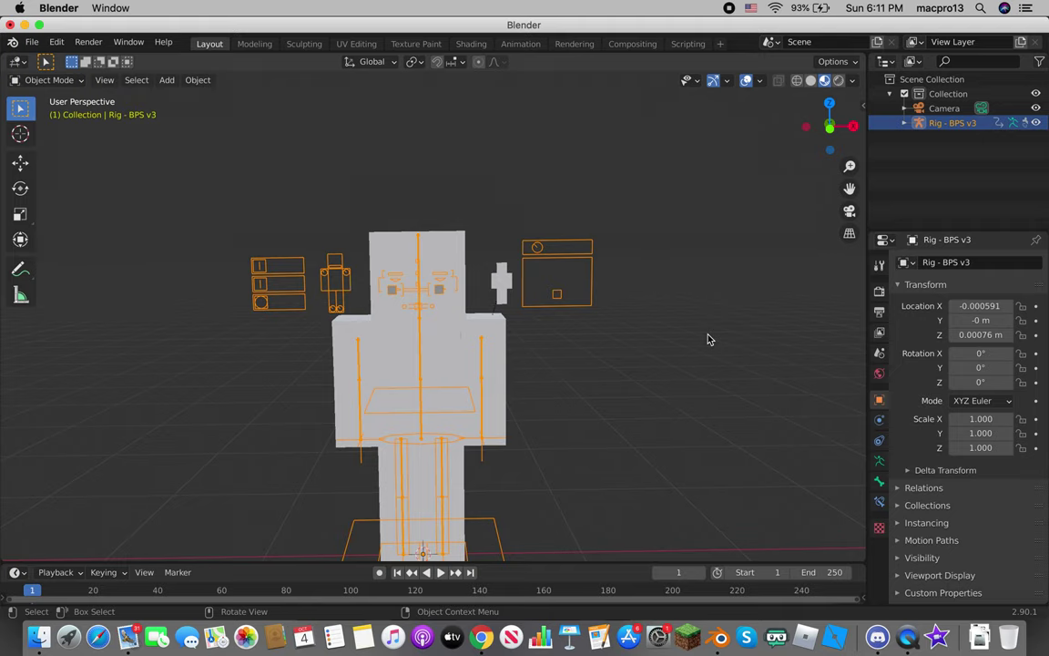
pyautogui.click(40, 638)
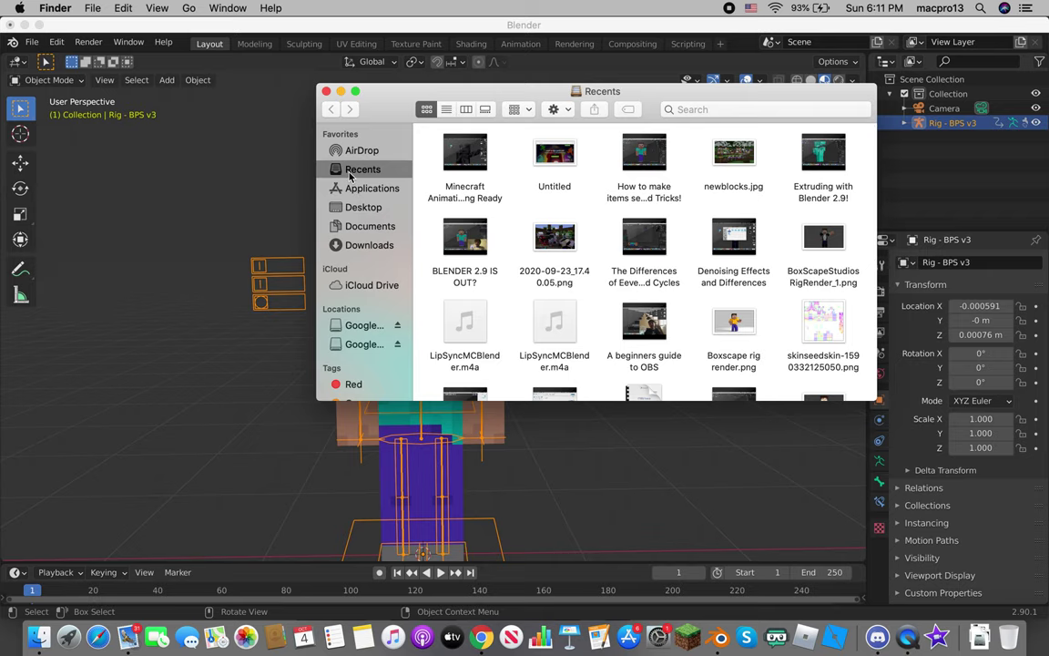
pyautogui.click(356, 192)
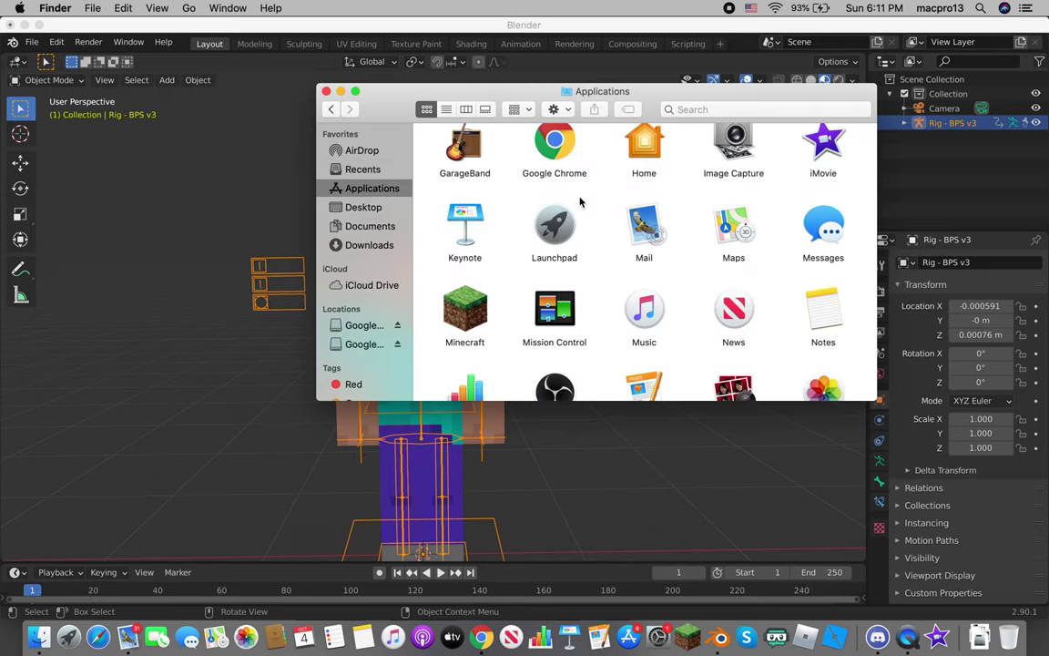
pyautogui.scroll(5, 579, 201)
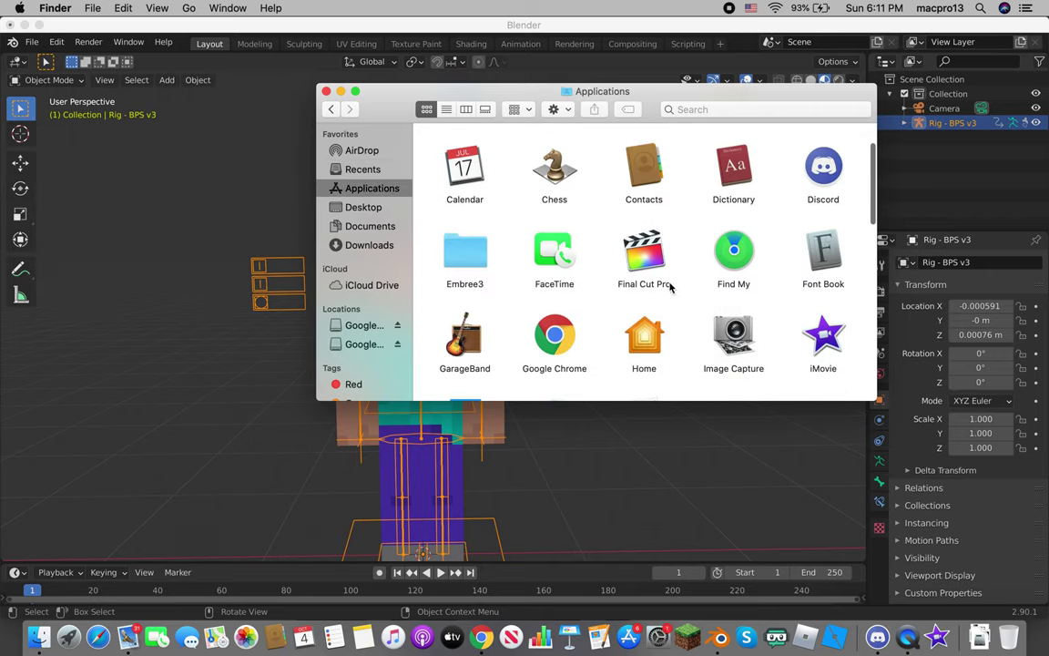
pyautogui.click(326, 91)
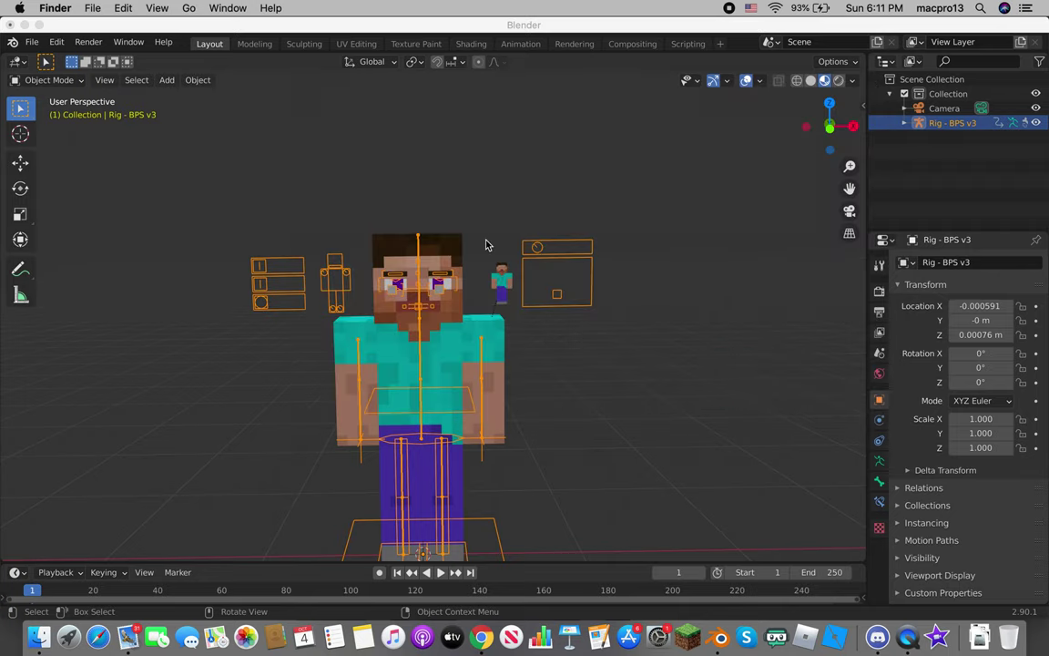
# Step: Switch the rig into Pose Mode and walk the view toward the character
pyautogui.click(60, 80)
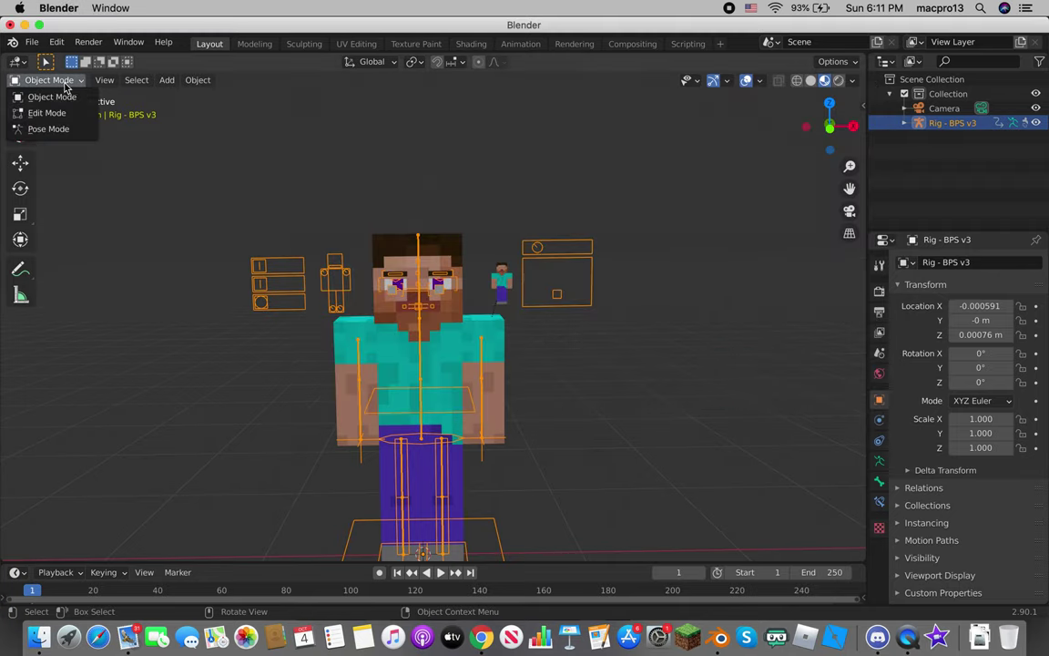
pyautogui.click(71, 126)
pyautogui.hotkey('shift', '`')
pyautogui.press('w')
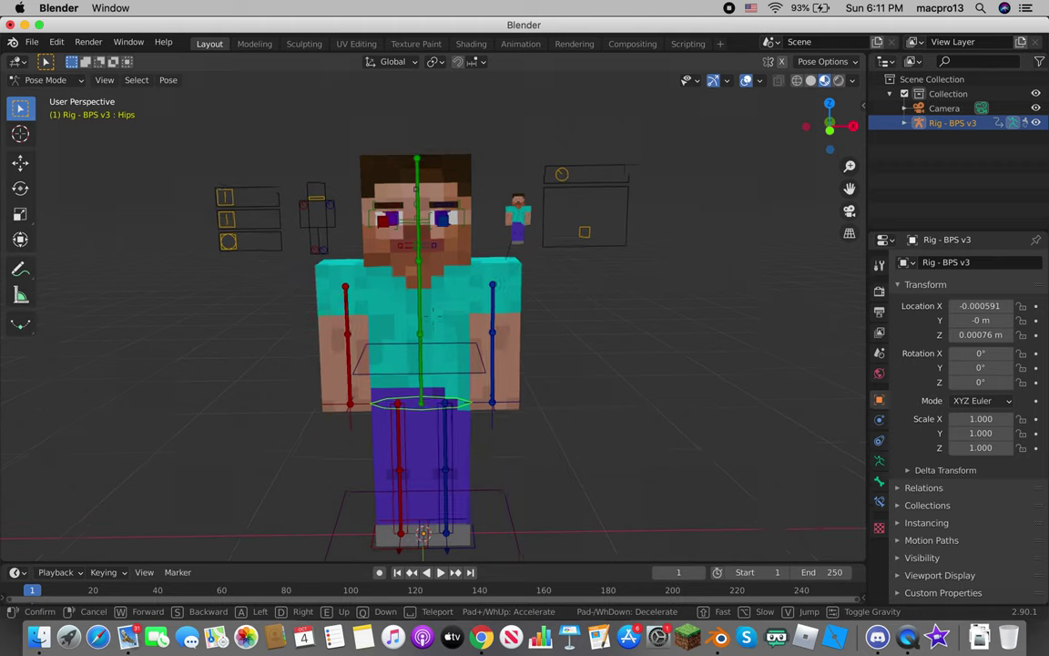
pyautogui.press('s')
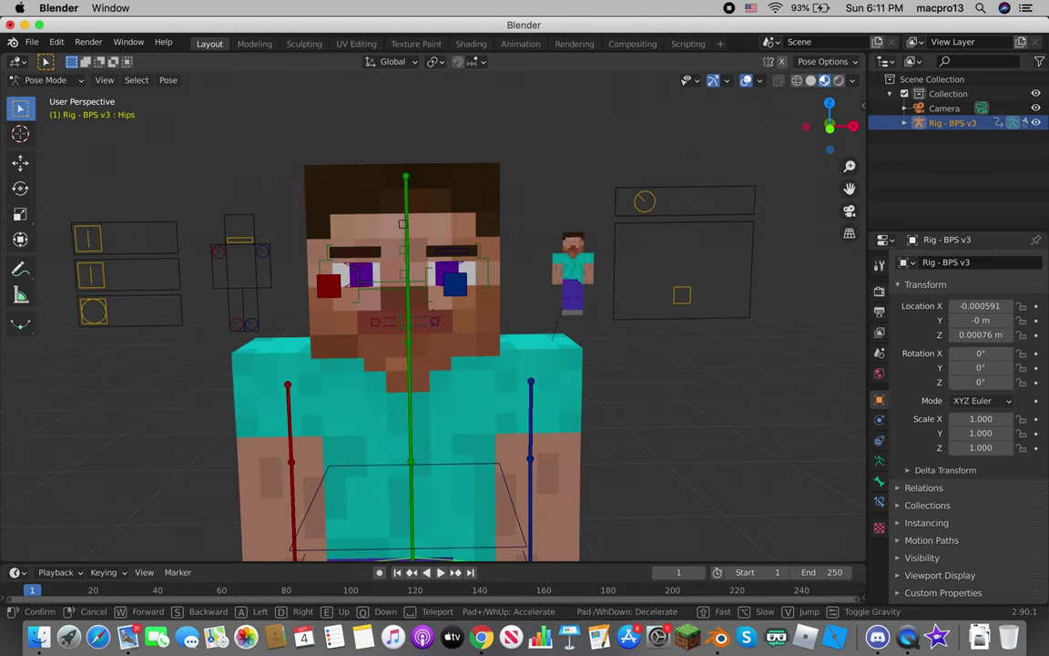
pyautogui.click(434, 321)
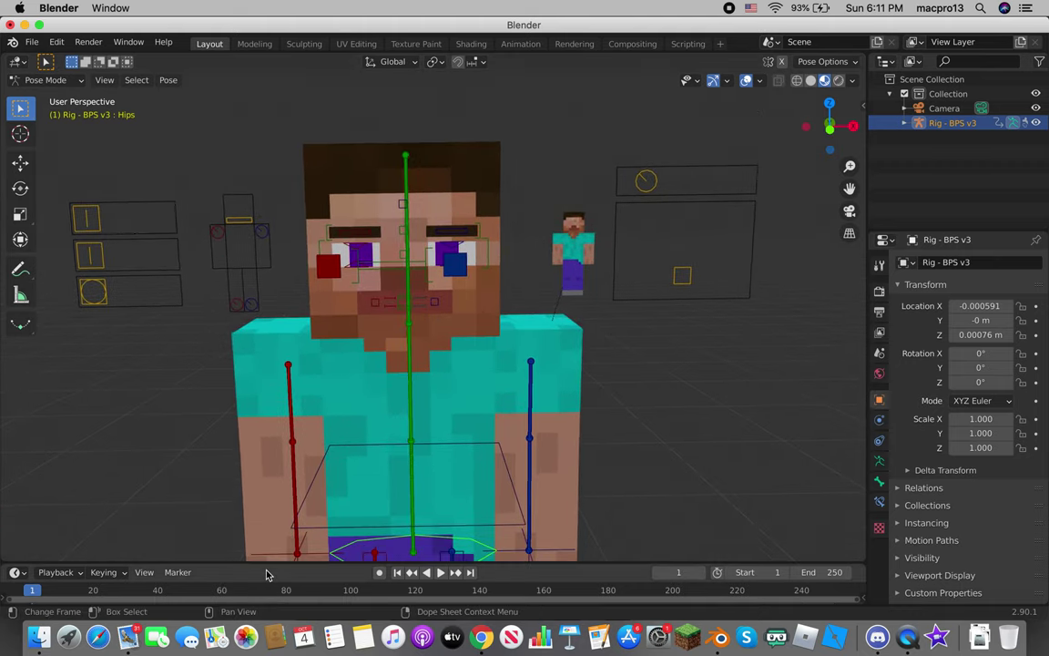
# Step: Enlarge the timeline area and turn the main area into the Video Sequencer
pyautogui.press('g')
pyautogui.moveTo(263, 550); pyautogui.dragTo(266, 527)
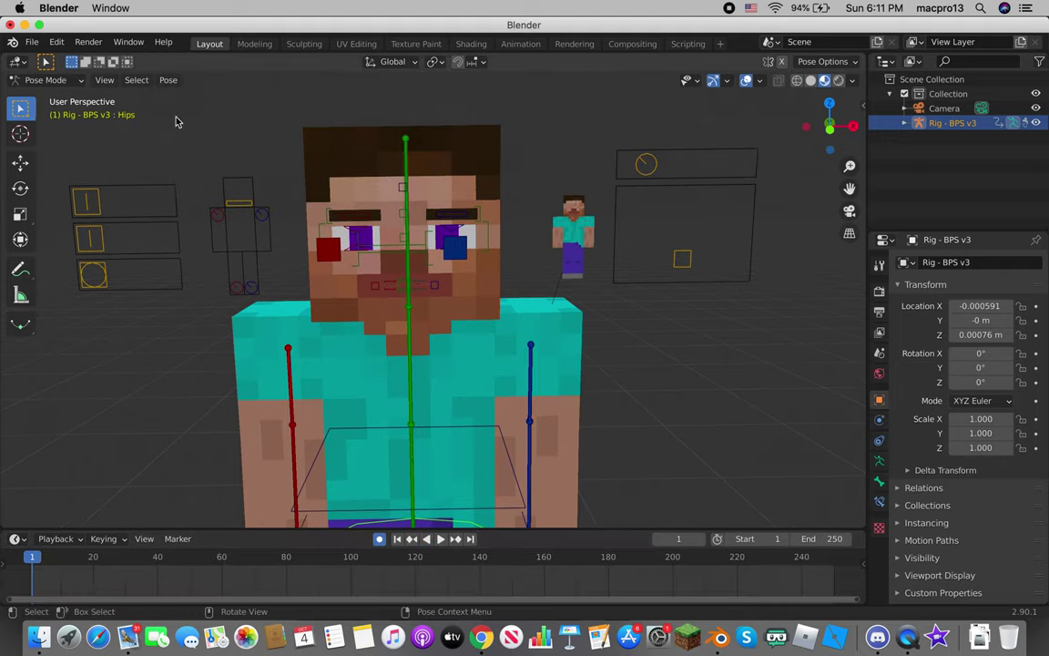
pyautogui.click(16, 61)
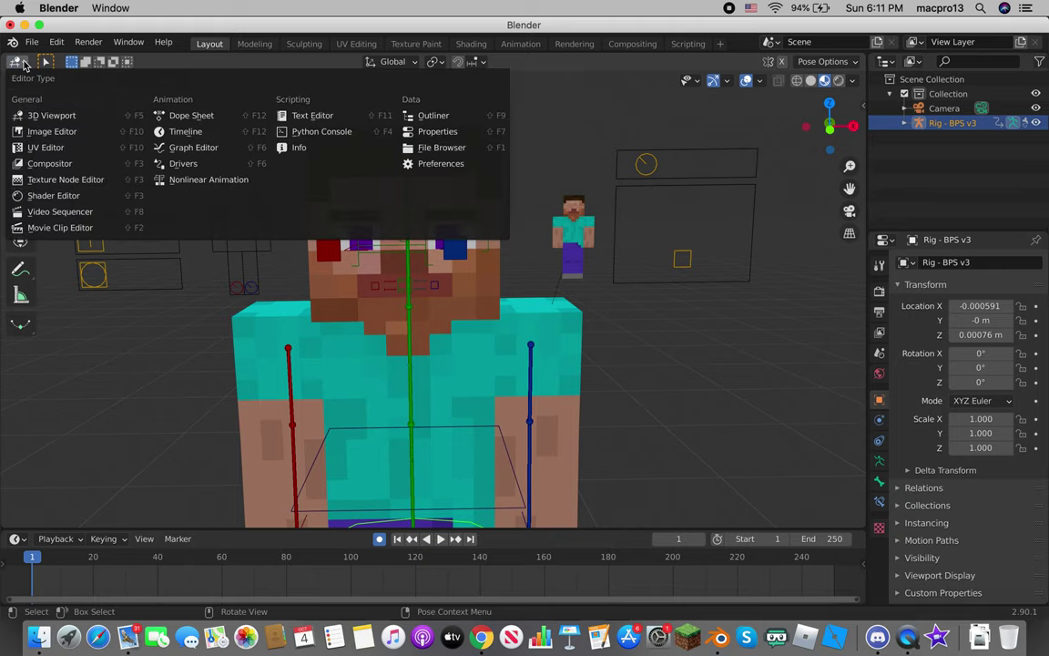
pyautogui.click(71, 212)
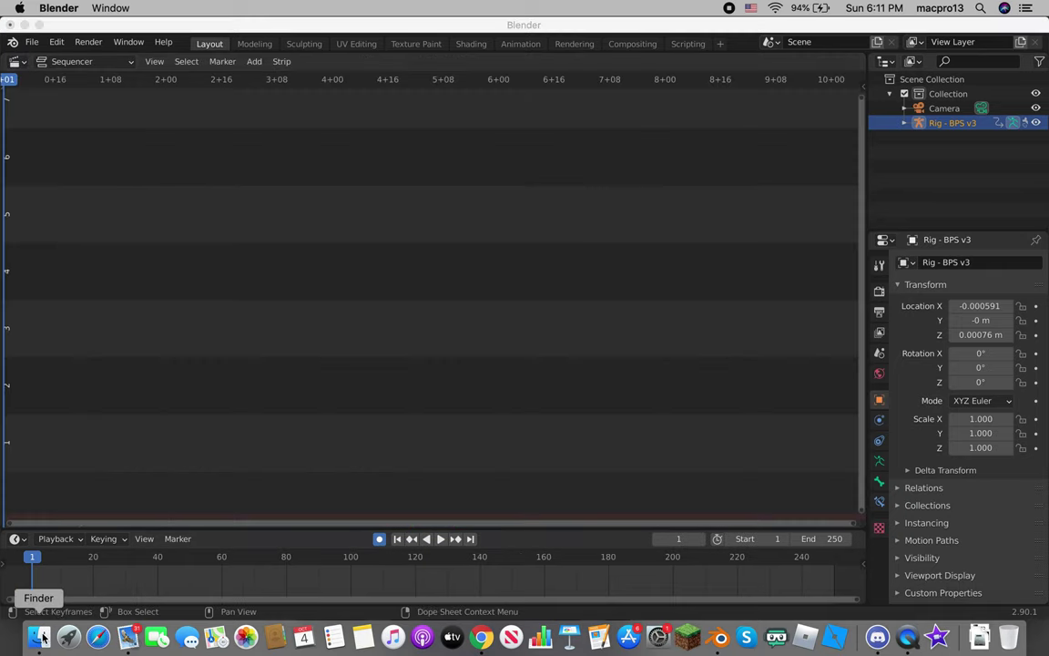
# Step: Open Desktop > Minecraft Animations > Other Audio in Finder and preview Where'd he go?.m4a
pyautogui.click(38, 638)
pyautogui.click(350, 225)
pyautogui.click(347, 209)
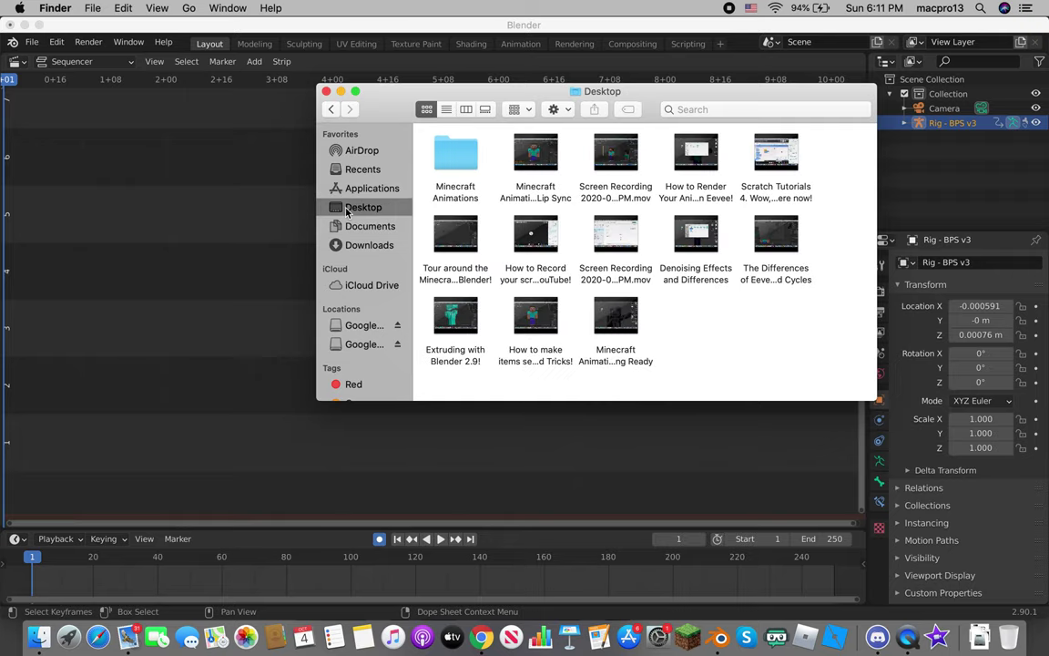
pyautogui.doubleClick(460, 158)
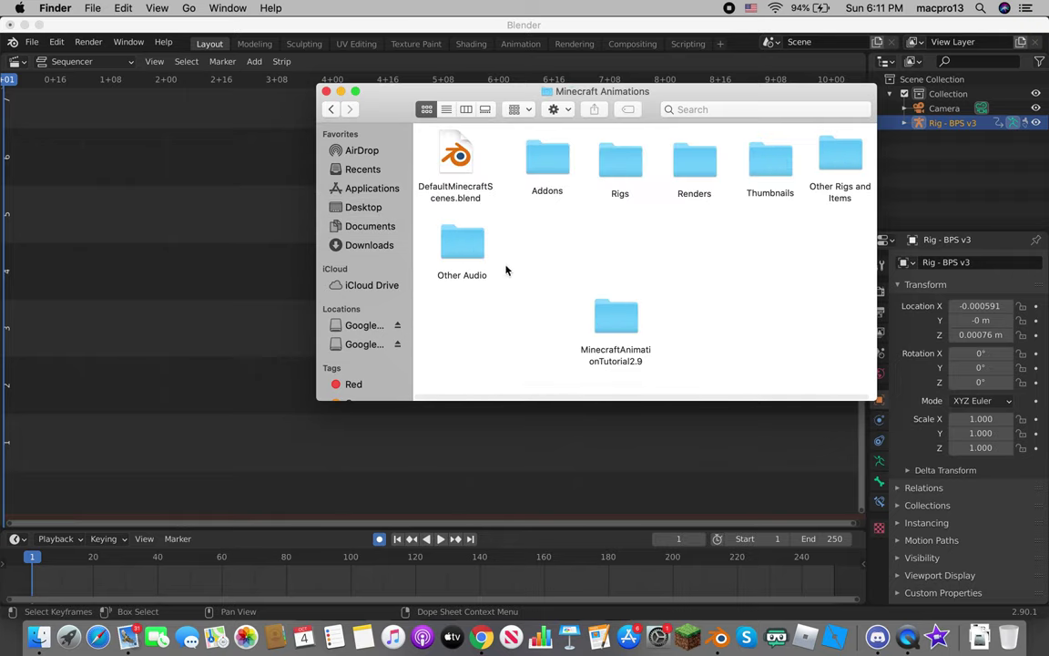
pyautogui.doubleClick(452, 242)
pyautogui.moveTo(603, 236)
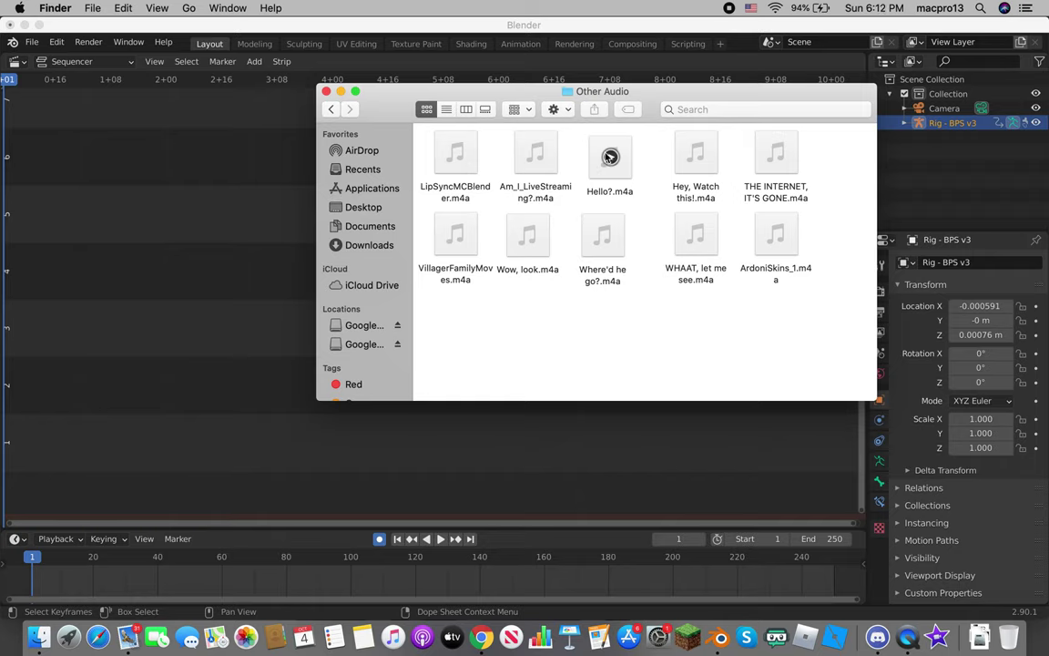
pyautogui.click(602, 235)
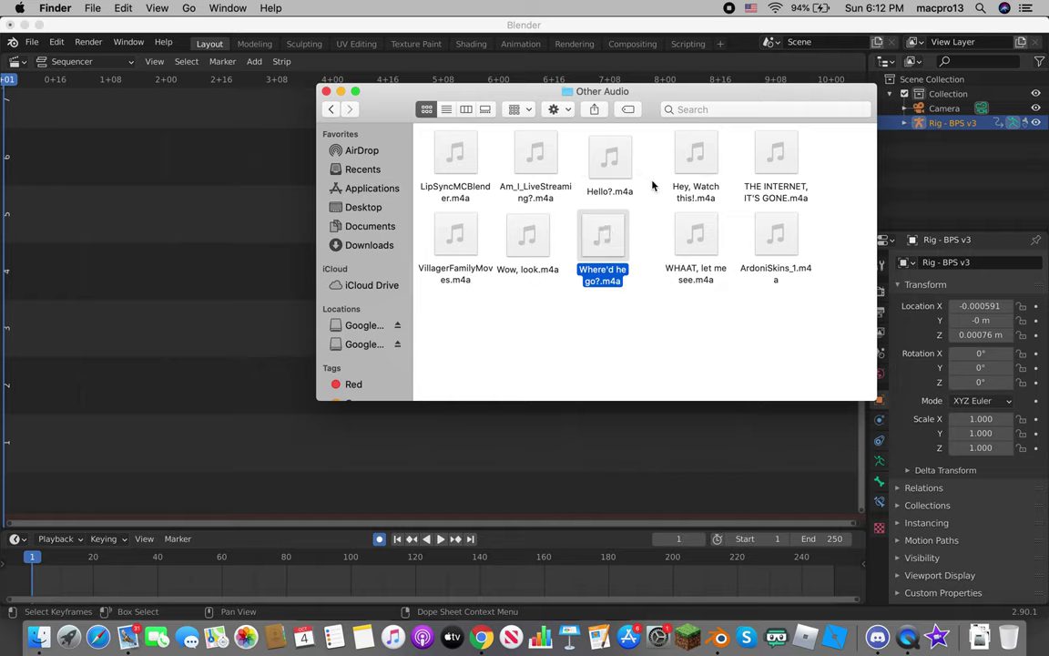
# Step: Drag THE INTERNET, IT'S GONE.m4a into Blender's sequencer and close the folder
pyautogui.moveTo(776, 153)
pyautogui.click(793, 158)
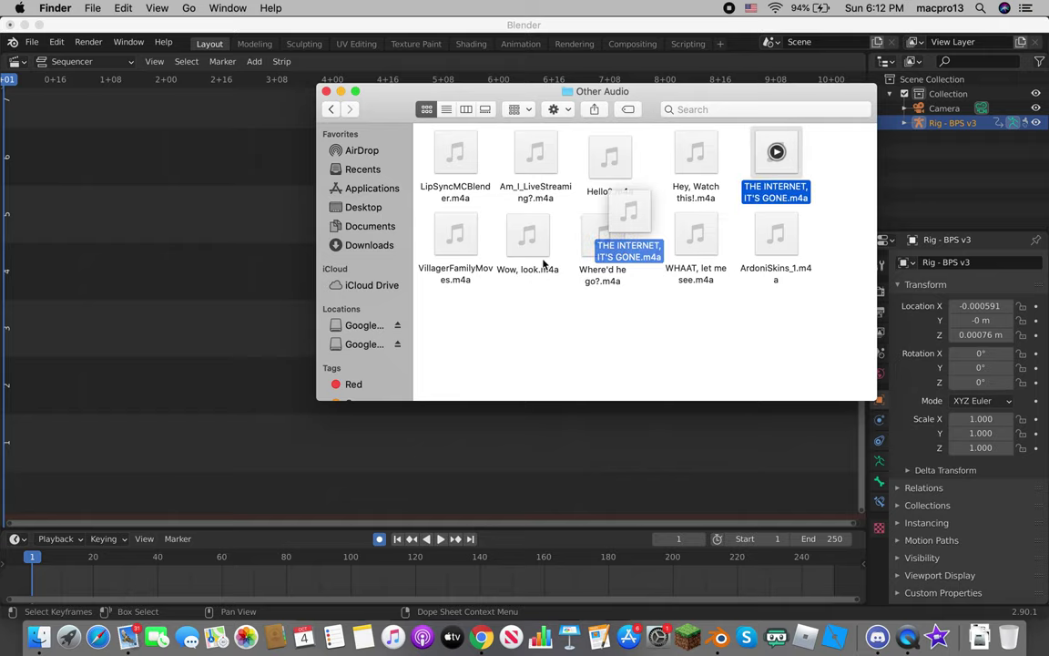
pyautogui.moveTo(795, 159); pyautogui.dragTo(132, 442)
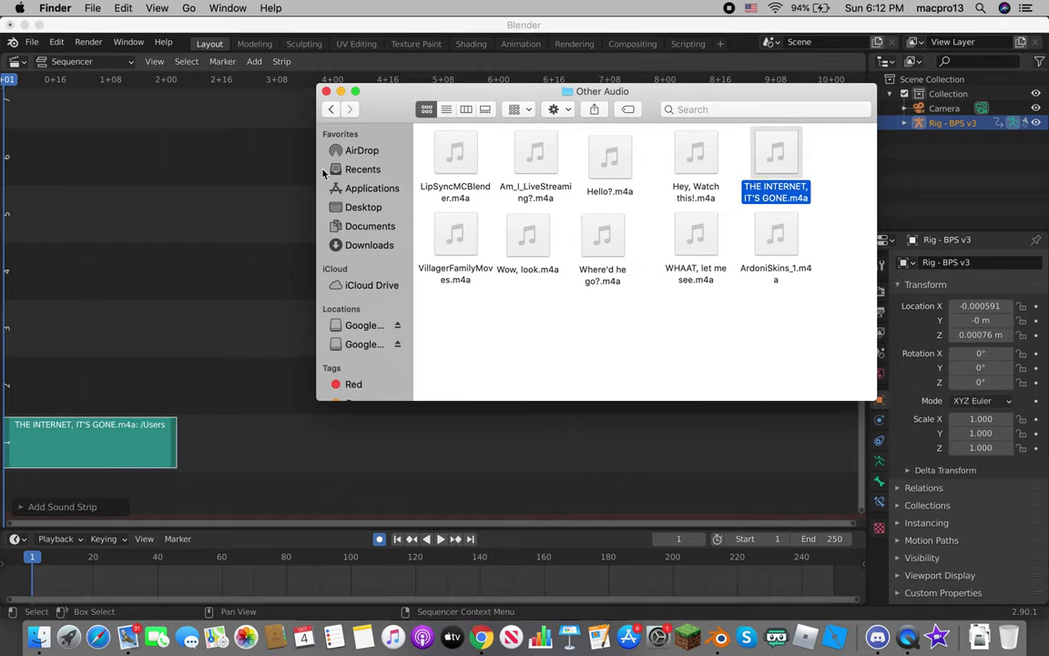
pyautogui.click(326, 92)
# Step: Open Chrome to the Scratch site, close it, and bring Blender back to the front
pyautogui.click(482, 636)
pyautogui.click(414, 87)
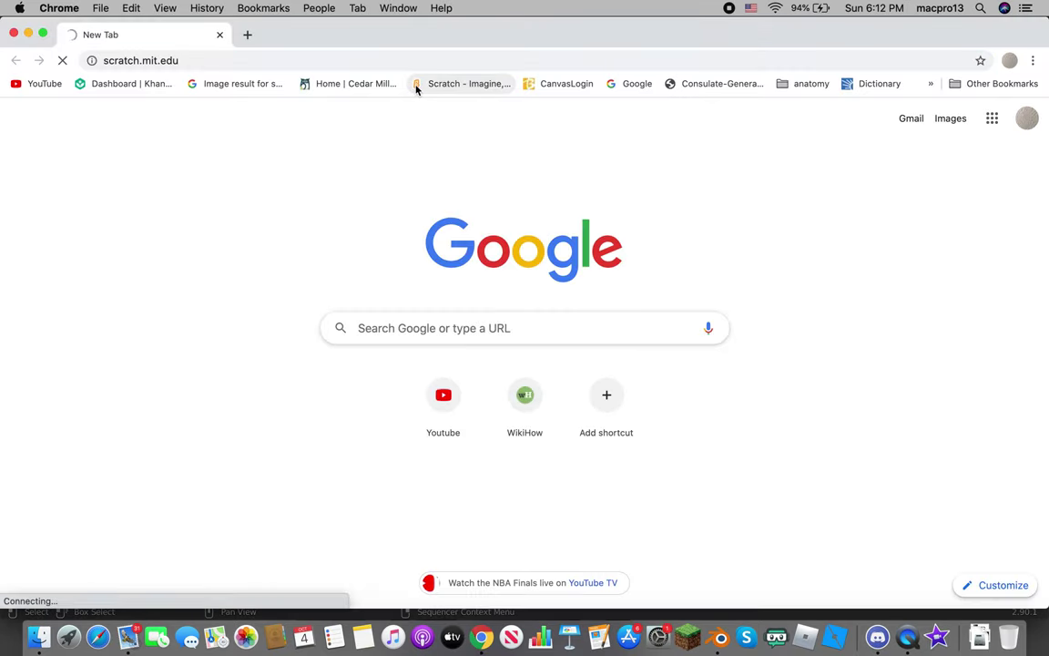
pyautogui.click(222, 35)
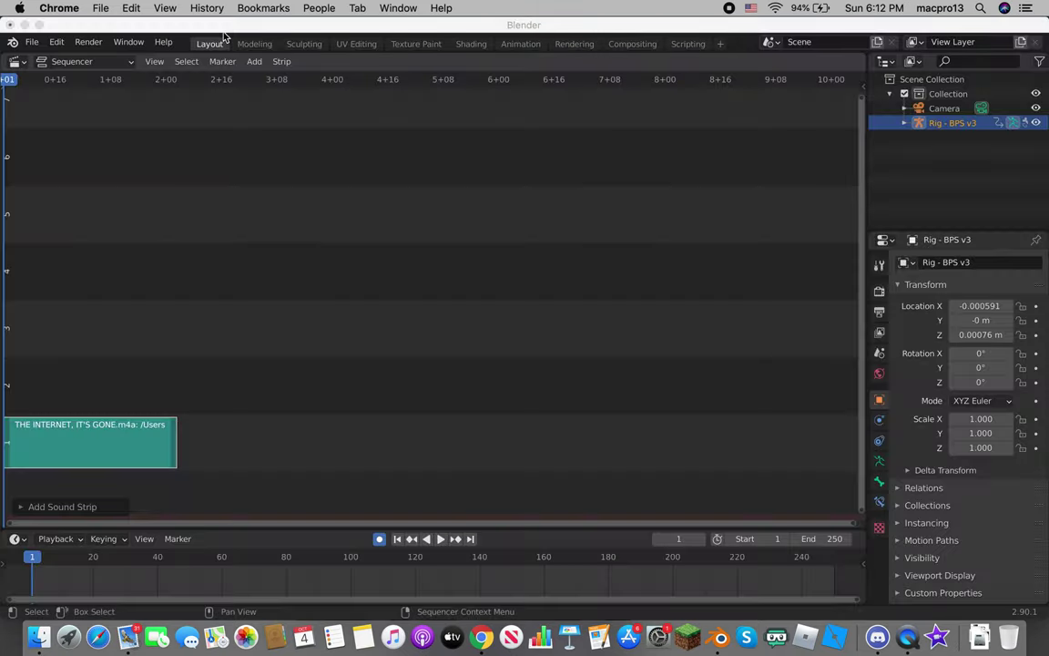
pyautogui.click(304, 200)
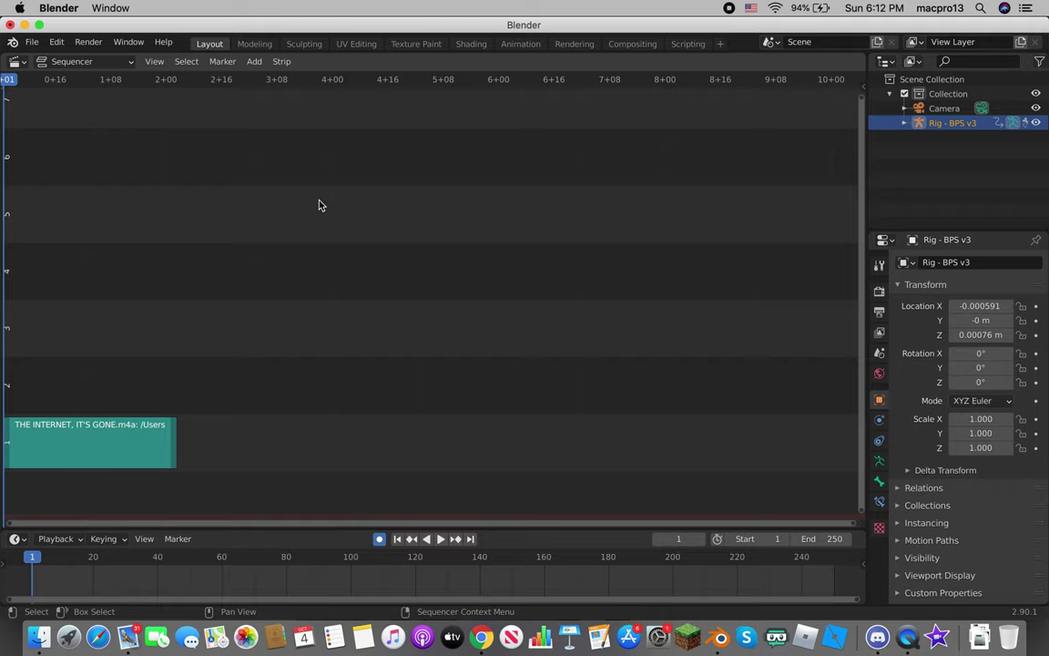
pyautogui.click(18, 58)
# Step: Switch back to the 3D Viewport and set playback to AV-sync with Audio Scrubbing on
pyautogui.click(50, 116)
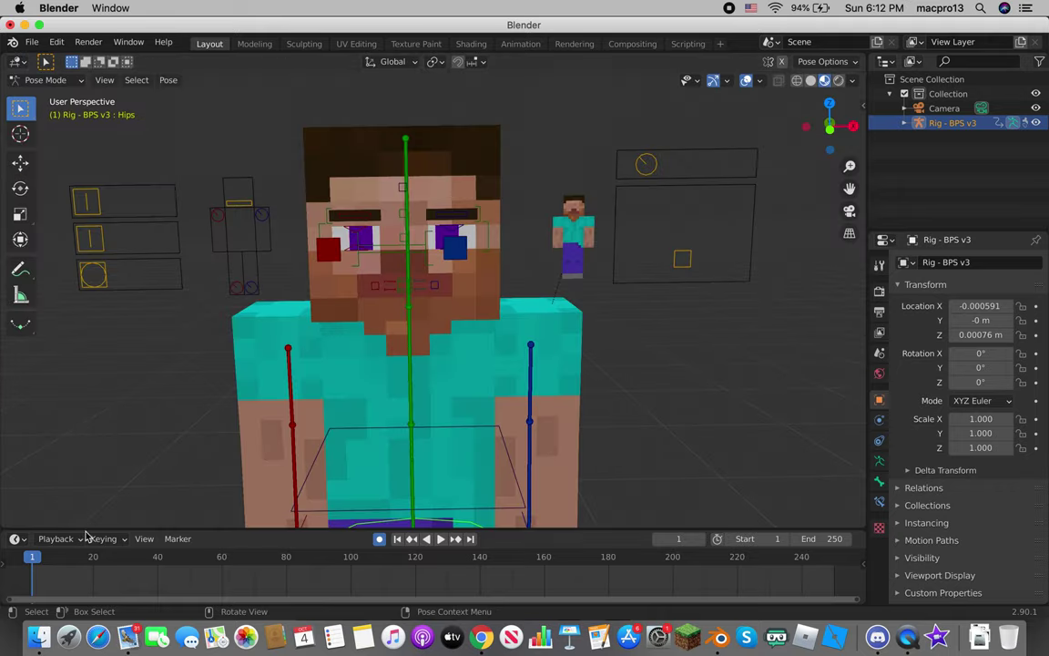
pyautogui.click(57, 538)
pyautogui.click(55, 239)
pyautogui.click(78, 221)
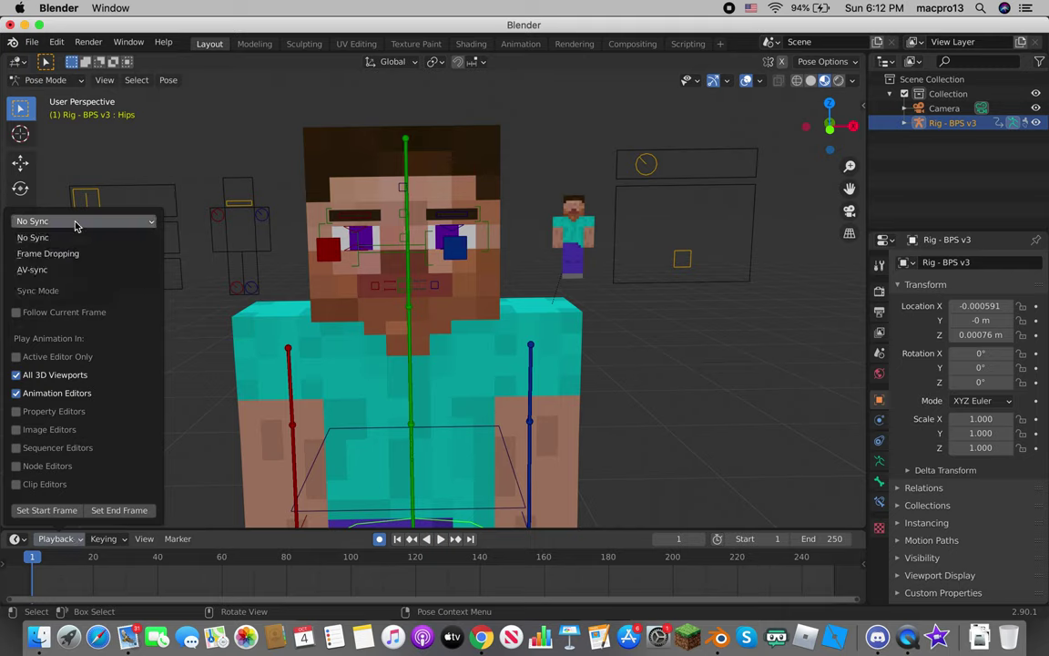
pyautogui.click(82, 270)
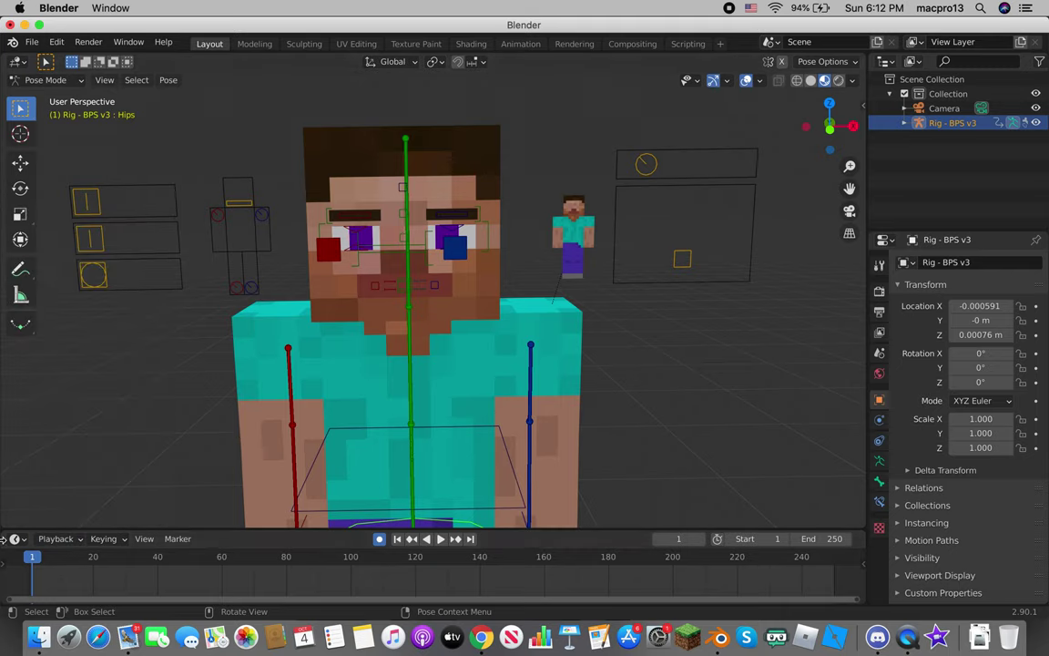
# Step: Step through frames with the arrow keys to hear the voice, ending at frame 40
pyautogui.press('Left')
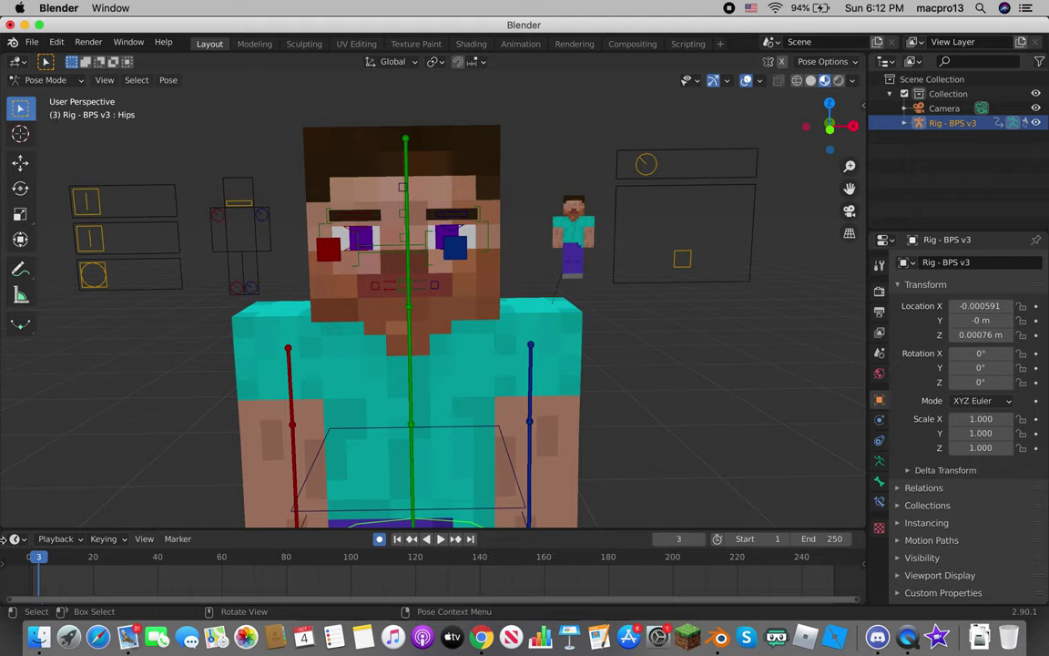
pyautogui.press('Right')
pyautogui.press('Right')
pyautogui.press('Right')
pyautogui.press('Right')
pyautogui.press('Right')
pyautogui.press('Right')
pyautogui.press('Right')
pyautogui.press('Right')
pyautogui.press('Right')
pyautogui.press('Right')
pyautogui.press('Right')
pyautogui.press('Right')
pyautogui.press('Right')
pyautogui.press('Right')
pyautogui.press('Right')
pyautogui.press('Right')
pyautogui.press('Right')
pyautogui.press('Right')
pyautogui.press('Right')
pyautogui.press('Right')
pyautogui.press('Right')
pyautogui.press('Right')
pyautogui.press('Right')
pyautogui.press('Right')
pyautogui.press('Right')
pyautogui.press('Right')
pyautogui.press('Right')
pyautogui.press('Right')
pyautogui.press('Right')
pyautogui.press('Left')
pyautogui.press('Left')
pyautogui.press('Left')
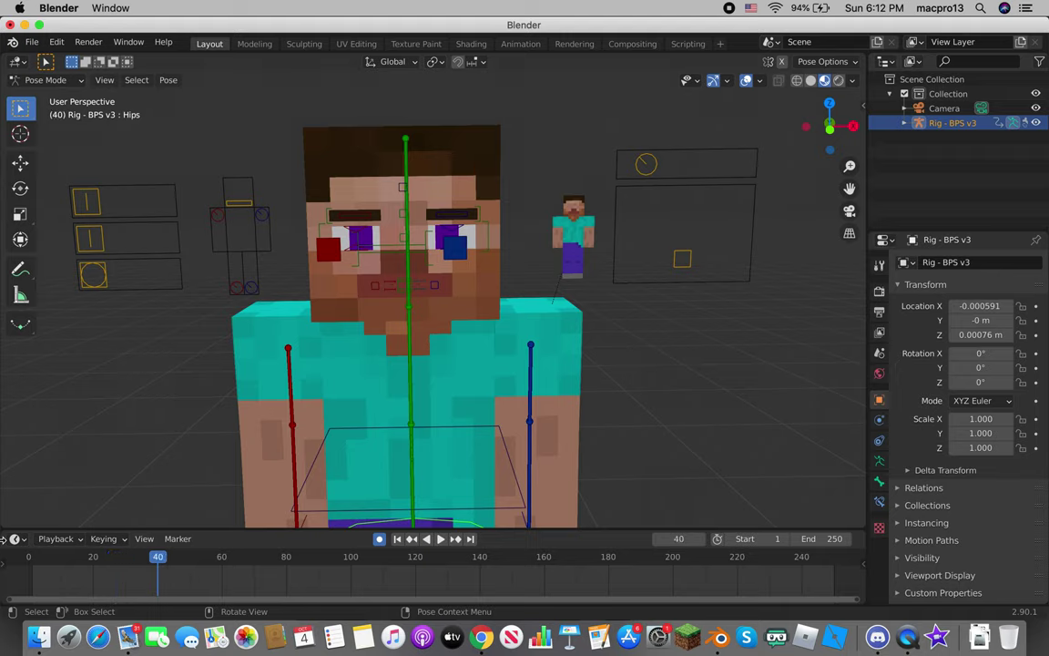
# Step: Return to frame 0 and set the render samples to 32
pyautogui.click(29, 555)
pyautogui.click(879, 290)
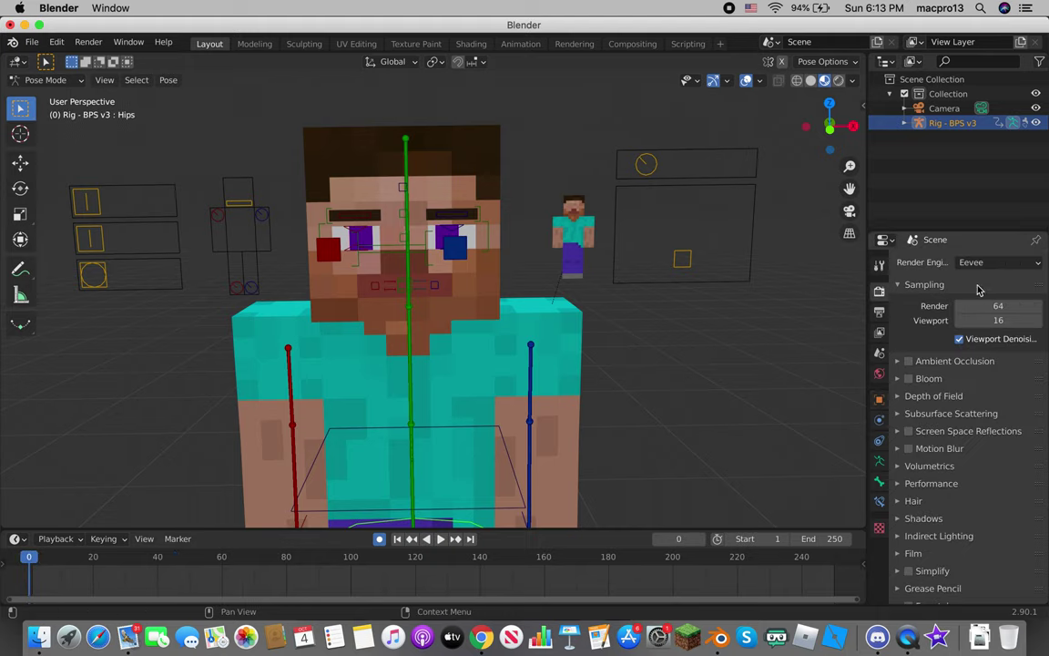
pyautogui.click(994, 307)
pyautogui.write('32')
pyautogui.press('Return')
# Step: Set the output resolution to 1280 × 720, then start animation playback
pyautogui.click(879, 332)
pyautogui.click(879, 312)
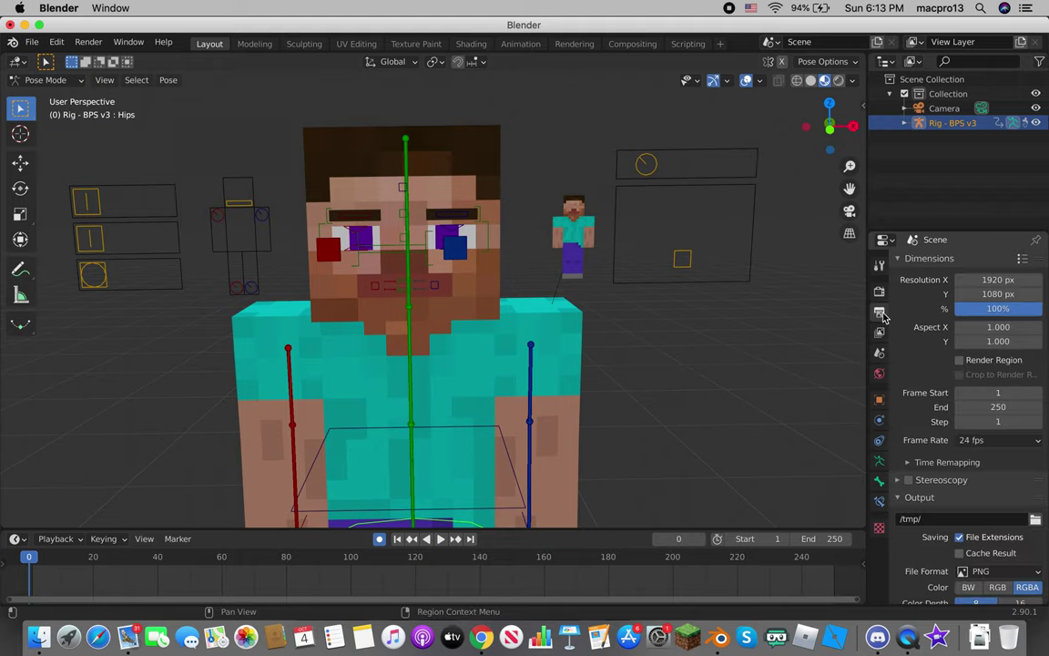
pyautogui.click(991, 281)
pyautogui.write('1')
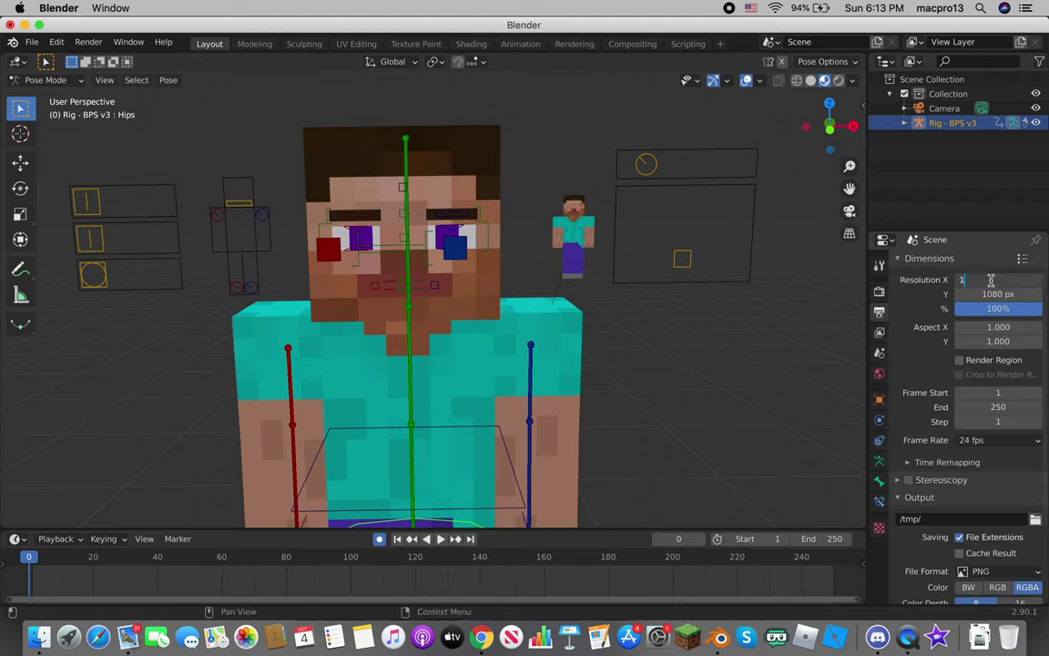
pyautogui.write('280')
pyautogui.press('Return')
pyautogui.click(988, 294)
pyautogui.write('7')
pyautogui.press('Return')
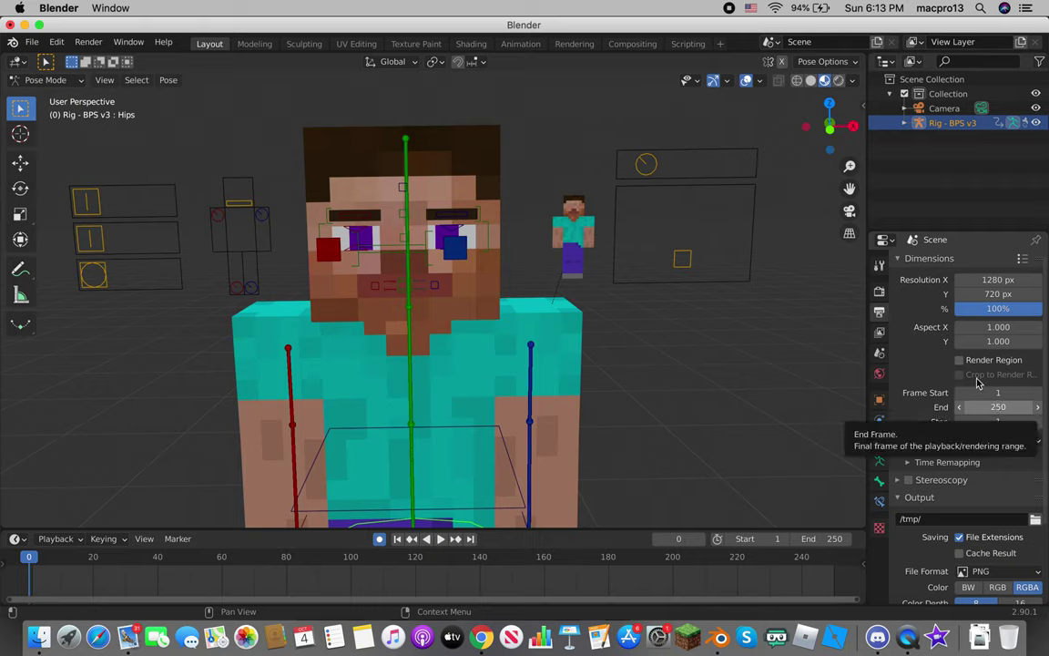
pyautogui.click(879, 289)
pyautogui.press('space')
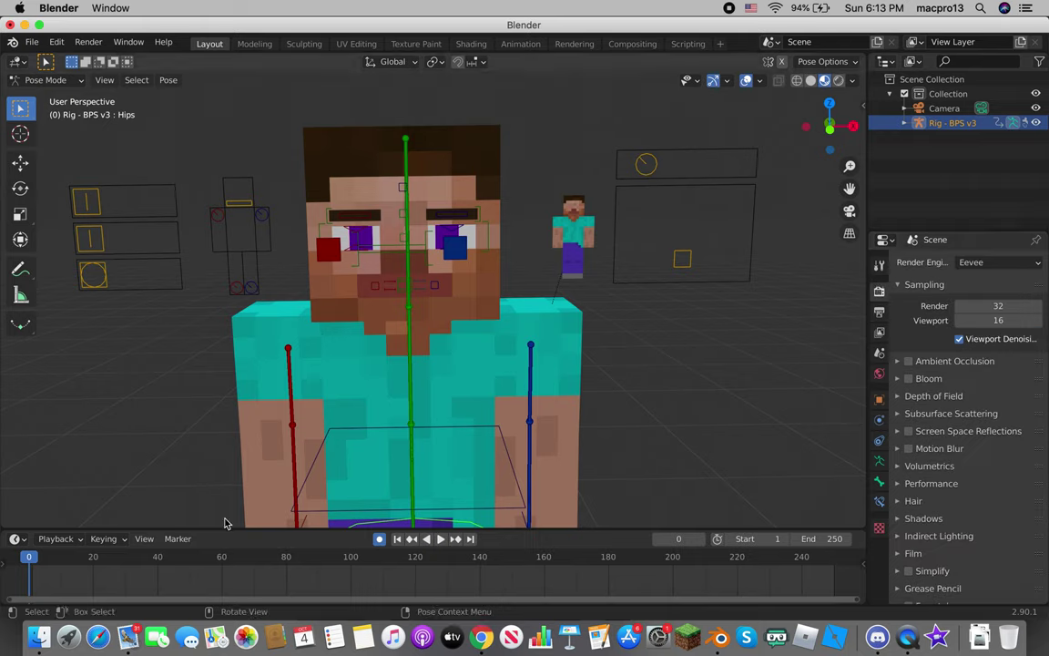
# Step: Stop playback and scrub around frame 45 to find the last needed frame
pyautogui.press('space')
pyautogui.moveTo(160, 560); pyautogui.dragTo(165, 560)
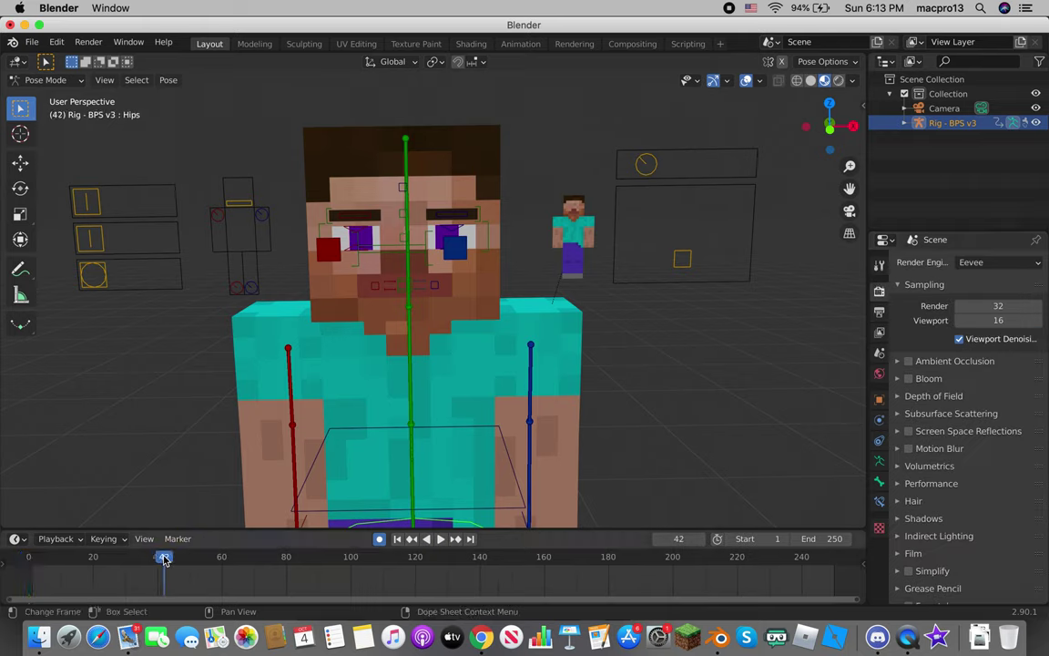
pyautogui.press('Left')
pyautogui.press('Right')
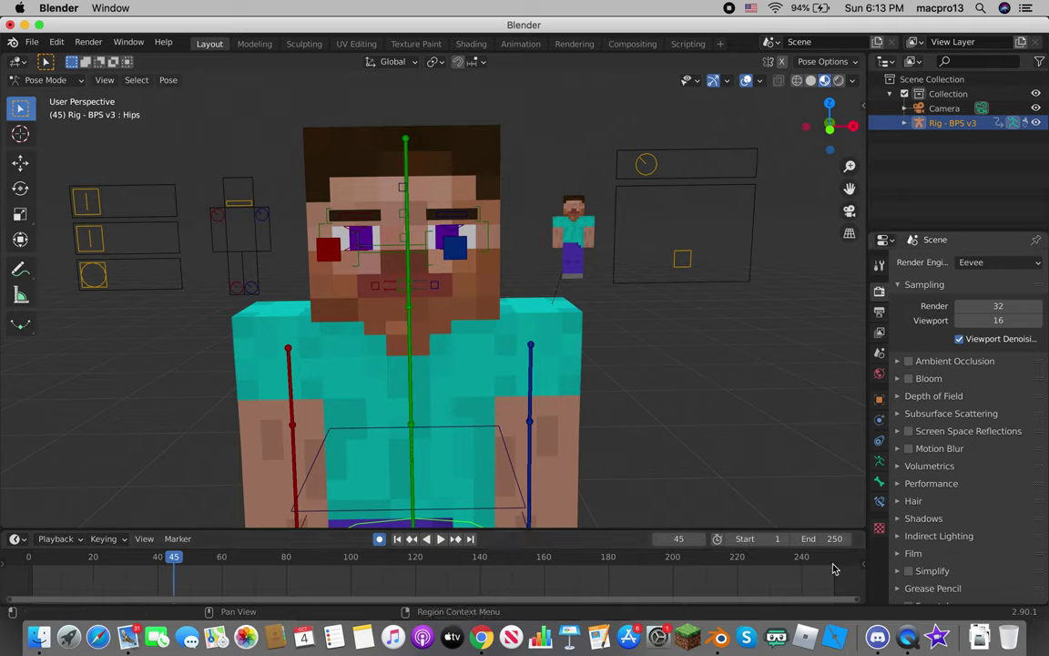
# Step: Make frame 46 the animation's end frame and rewind to frame 1
pyautogui.write('46')
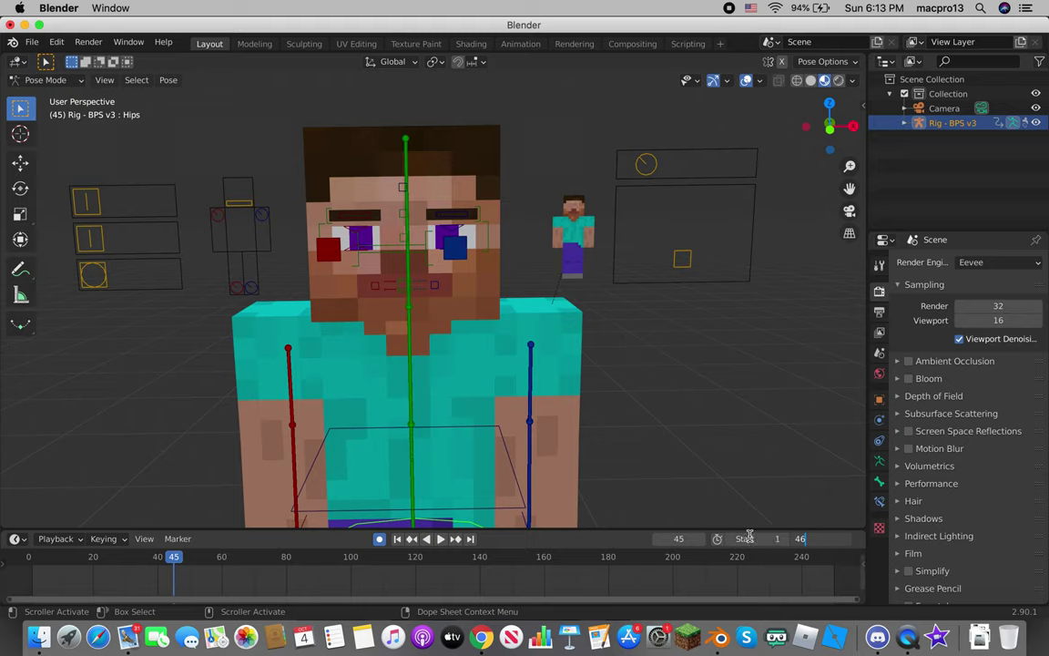
pyautogui.press('Return')
pyautogui.press('Left')
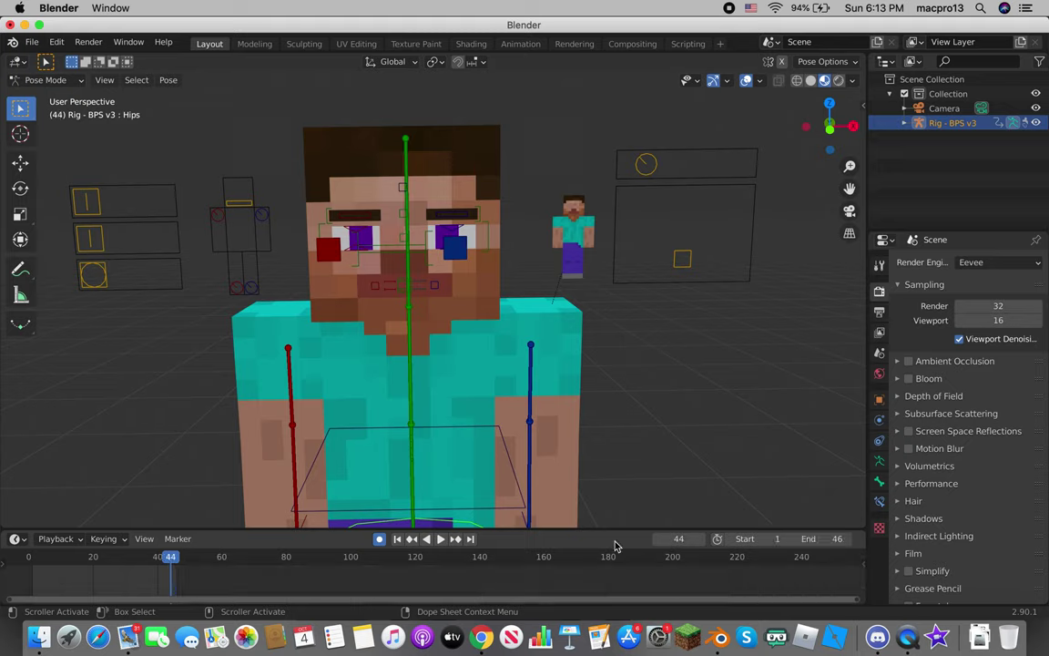
pyautogui.press('Left')
pyautogui.press('Left')
pyautogui.press('Left')
pyautogui.press('Left')
pyautogui.press('Left')
pyautogui.press('Left')
pyautogui.press('Left')
pyautogui.press('Left')
pyautogui.press('Left')
pyautogui.press('Left')
pyautogui.press('Left')
pyautogui.press('Left')
pyautogui.press('Left')
pyautogui.press('Left')
pyautogui.press('Left')
pyautogui.press('Left')
pyautogui.press('Left')
pyautogui.press('Left')
pyautogui.press('Left')
pyautogui.press('Left')
pyautogui.press('Left')
pyautogui.press('Left')
pyautogui.press('Left')
pyautogui.press('Left')
pyautogui.click(685, 265)
pyautogui.press('Right')
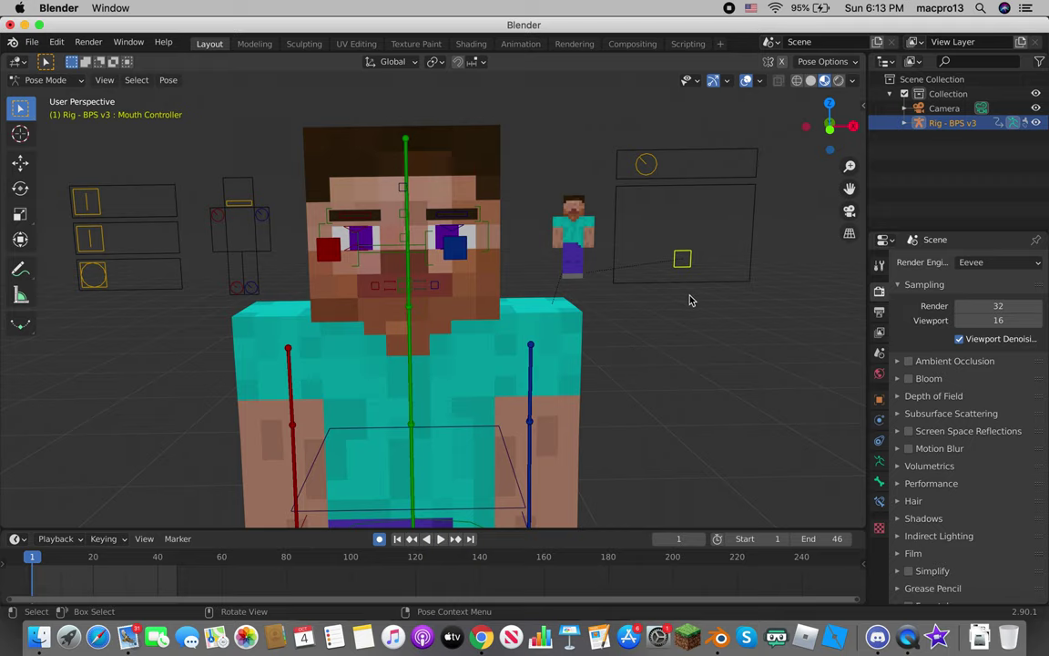
pyautogui.press('r')
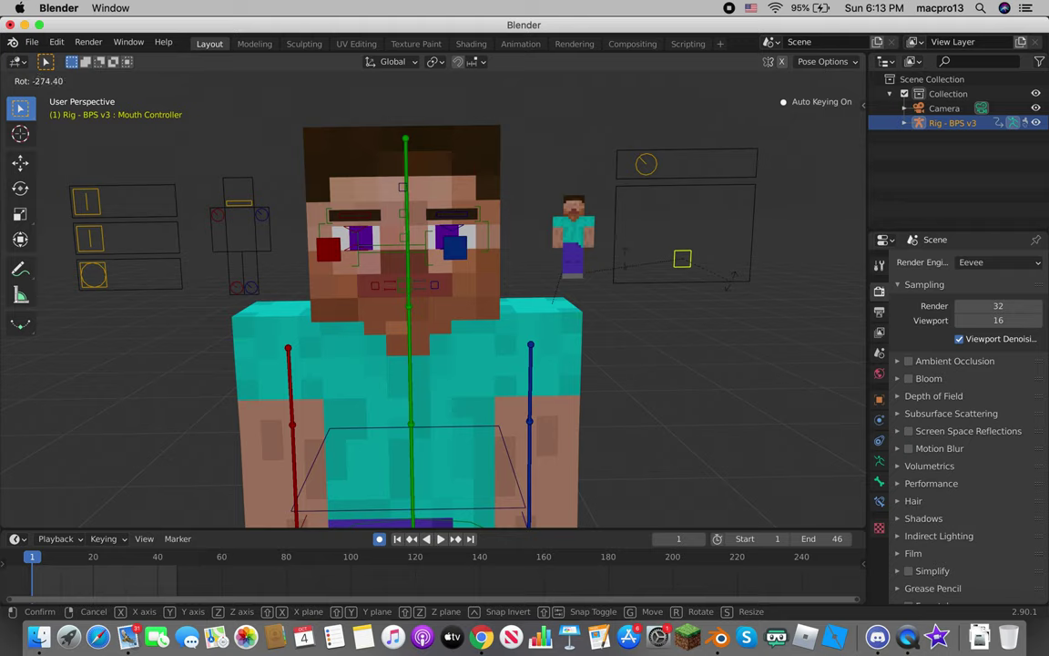
pyautogui.click(726, 280)
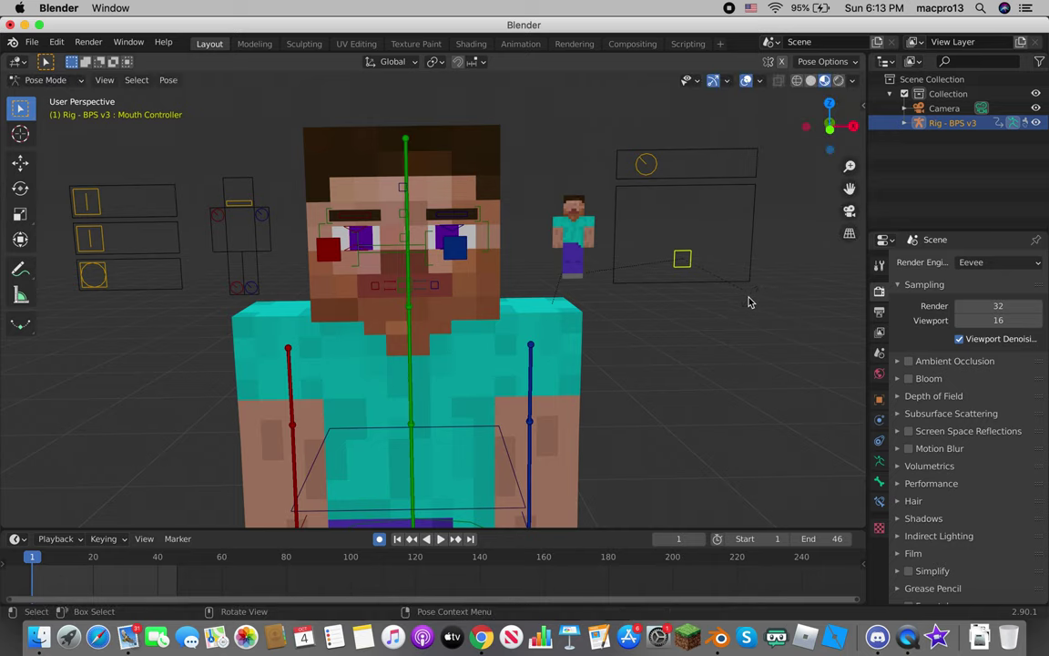
pyautogui.press('g')
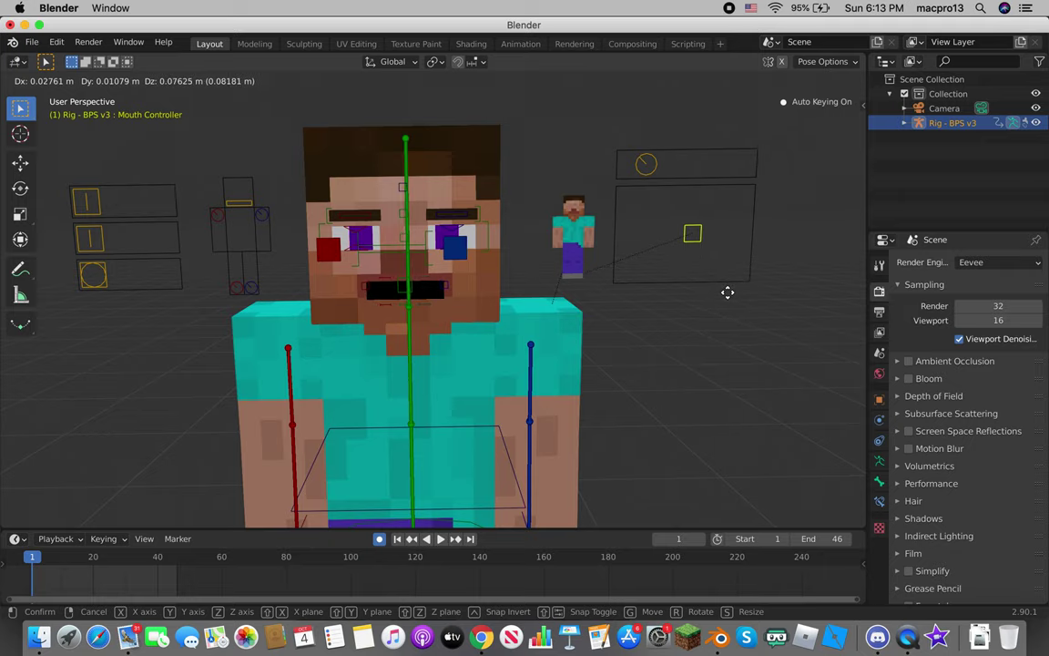
pyautogui.rightClick(726, 293)
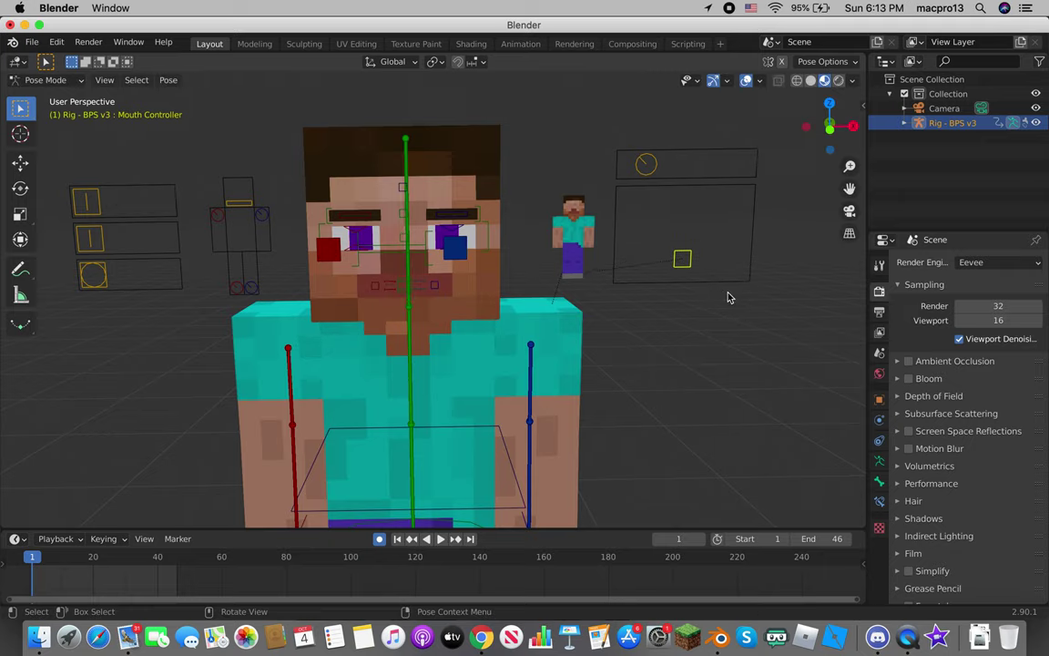
pyautogui.click(11, 26)
# Step: Answer the save prompt so Blender quits, leaving the Finder desktop showing
pyautogui.click(419, 348)
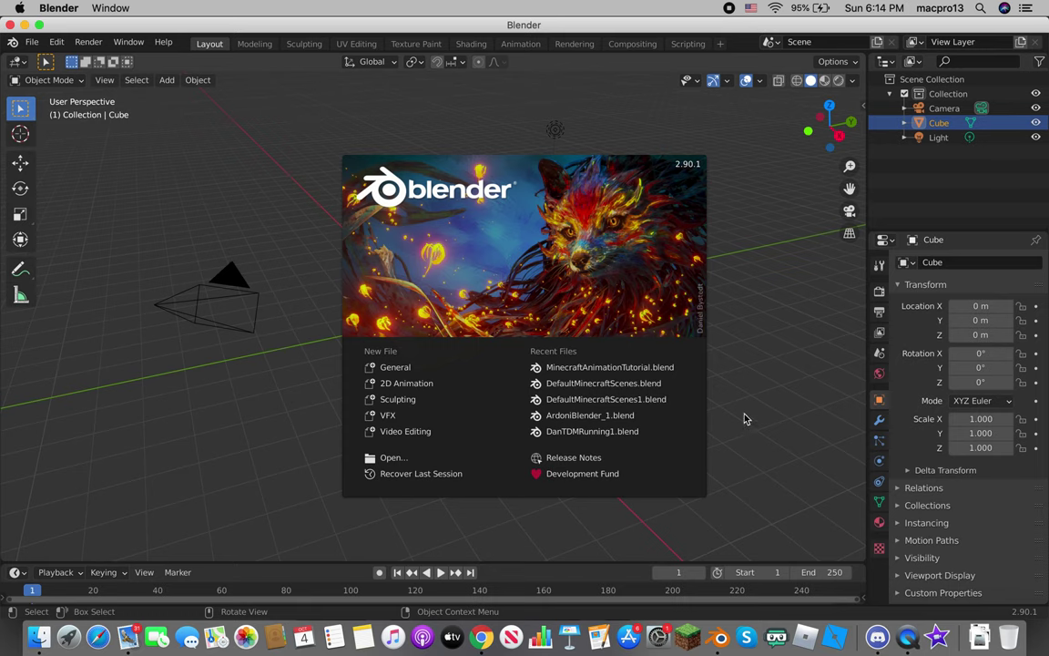
# Step: Launch Blender with a new default scene and orbit around the view
pyautogui.click(749, 419)
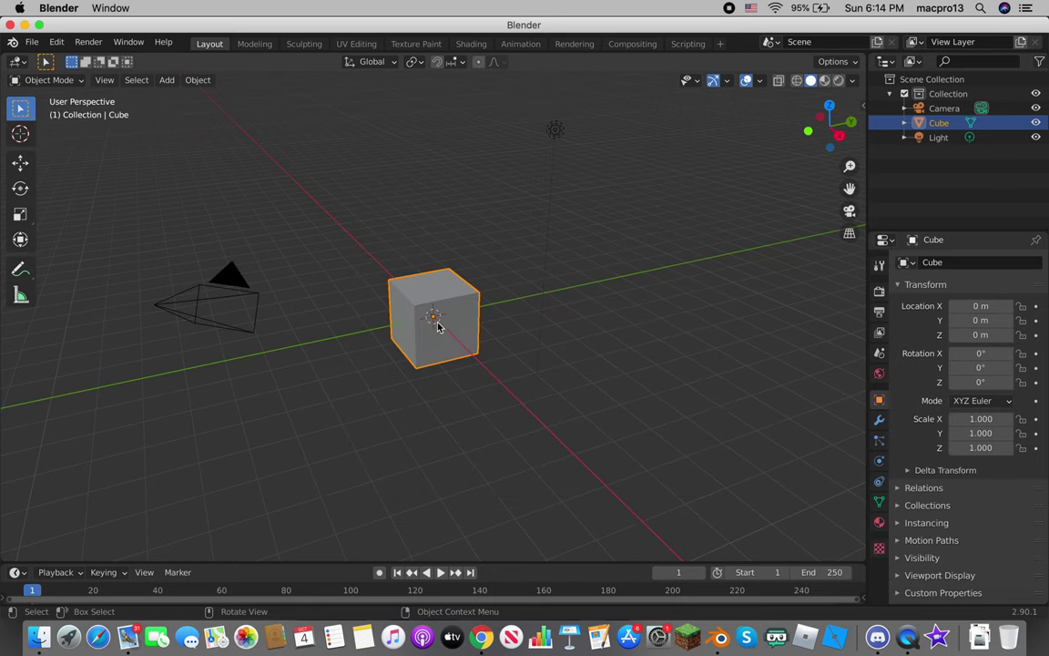
pyautogui.scroll(-10, 438, 326)
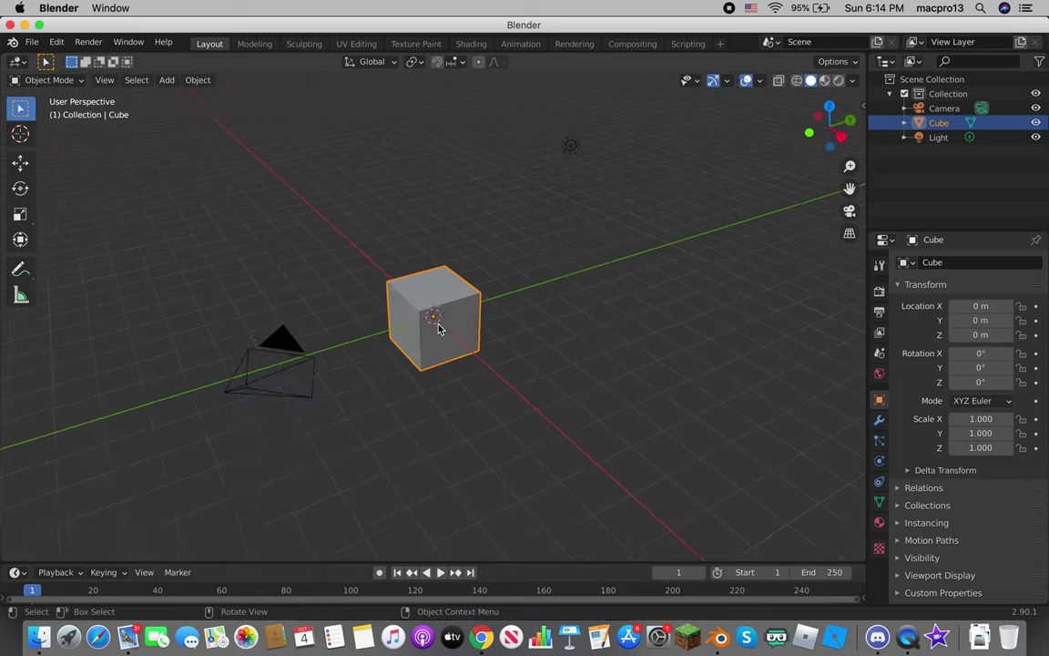
pyautogui.hscroll(-3, 438, 328)
pyautogui.hscroll(3, 437, 328)
pyautogui.hscroll(3, 437, 328)
pyautogui.hscroll(1, 437, 328)
pyautogui.scroll(-2, 437, 327)
pyautogui.scroll(-4, 437, 328)
pyautogui.scroll(5, 437, 328)
pyautogui.scroll(2, 437, 328)
pyautogui.hscroll(2, 437, 328)
pyautogui.hscroll(2, 437, 328)
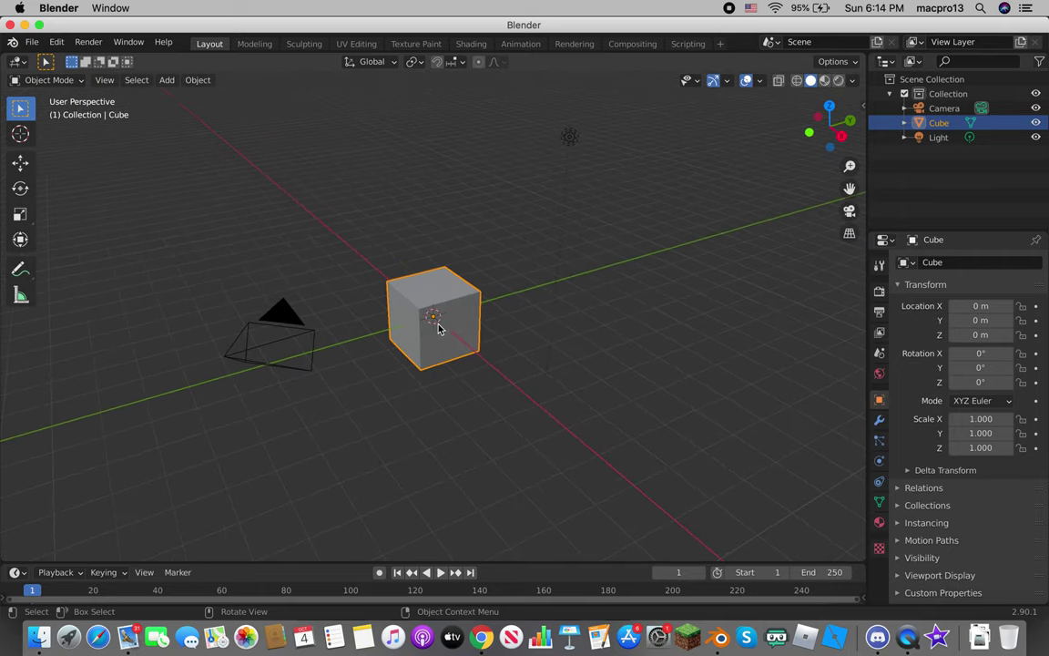
# Step: Delete the default cube and the light, leaving only the camera
pyautogui.press('Delete')
pyautogui.click(569, 137)
pyautogui.press('Delete')
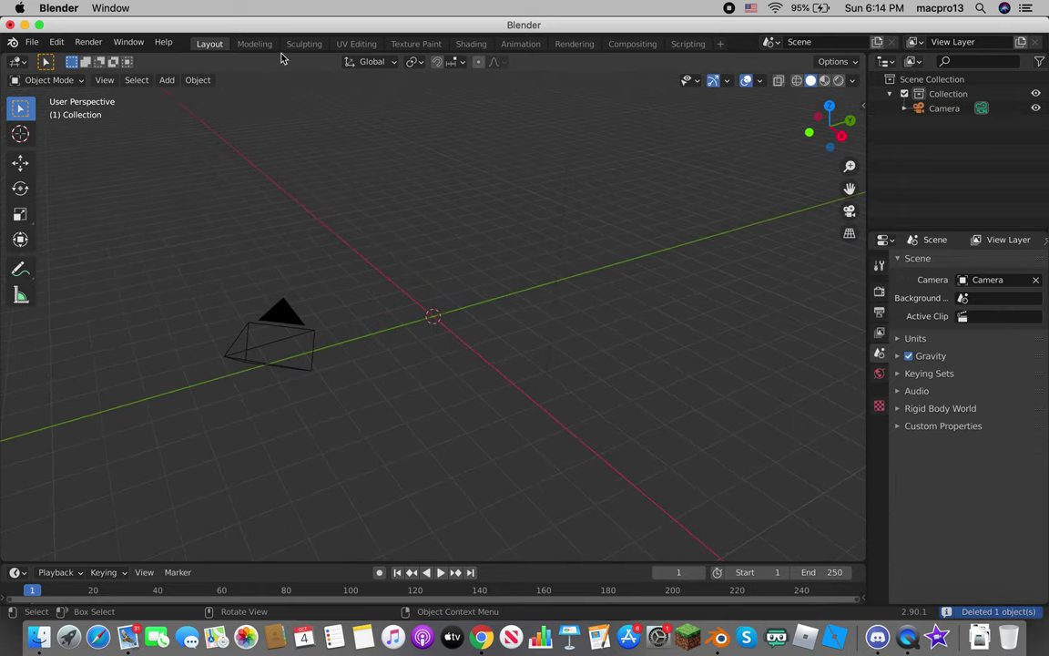
pyautogui.click(31, 42)
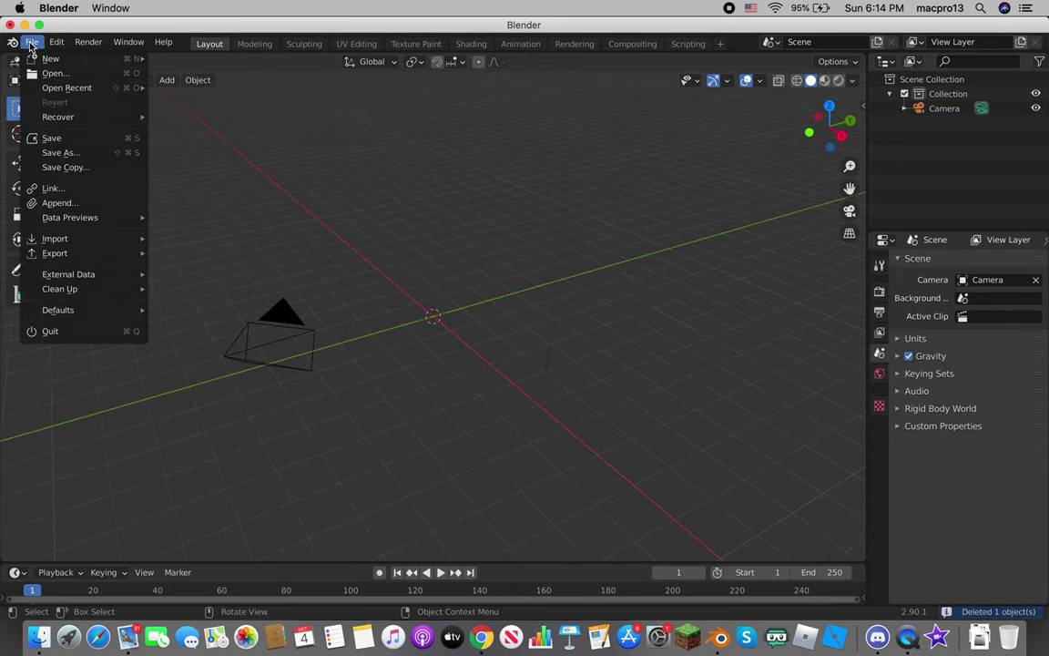
# Step: Append every object from Rigs/Neokat Rig pack/Neokat Rig (Default).blend into the scene
pyautogui.click(97, 206)
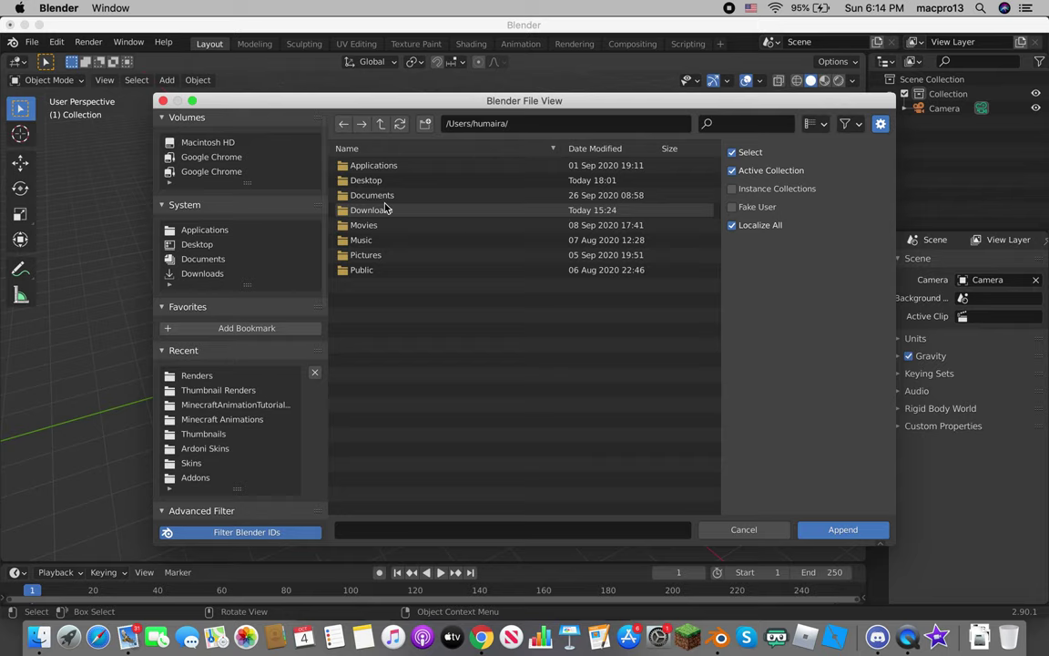
pyautogui.doubleClick(393, 180)
pyautogui.doubleClick(393, 165)
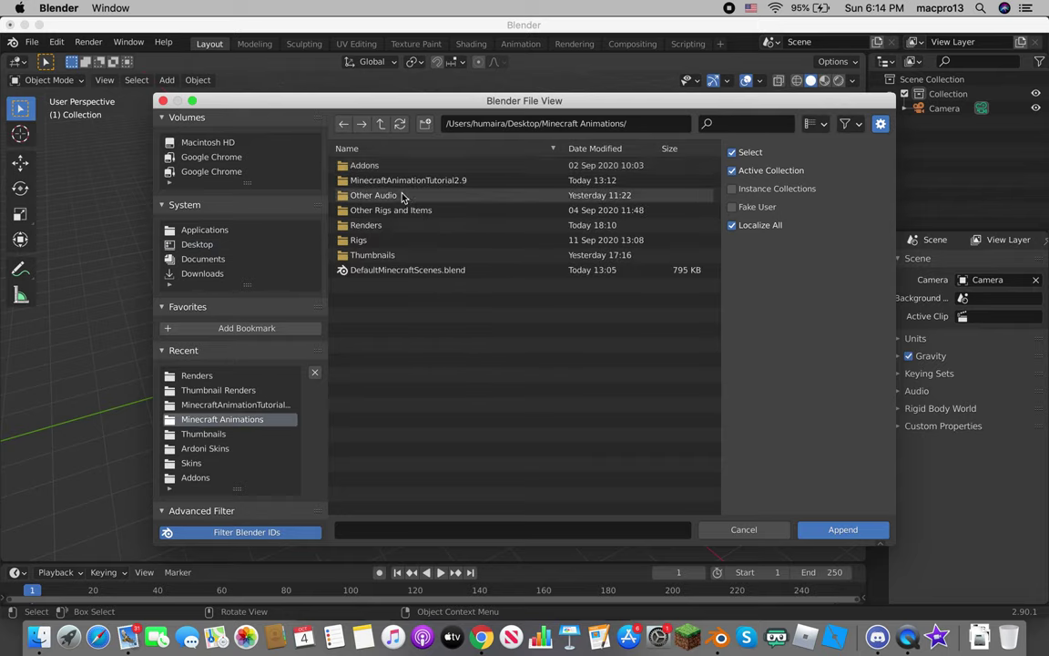
pyautogui.doubleClick(400, 239)
pyautogui.click(407, 166)
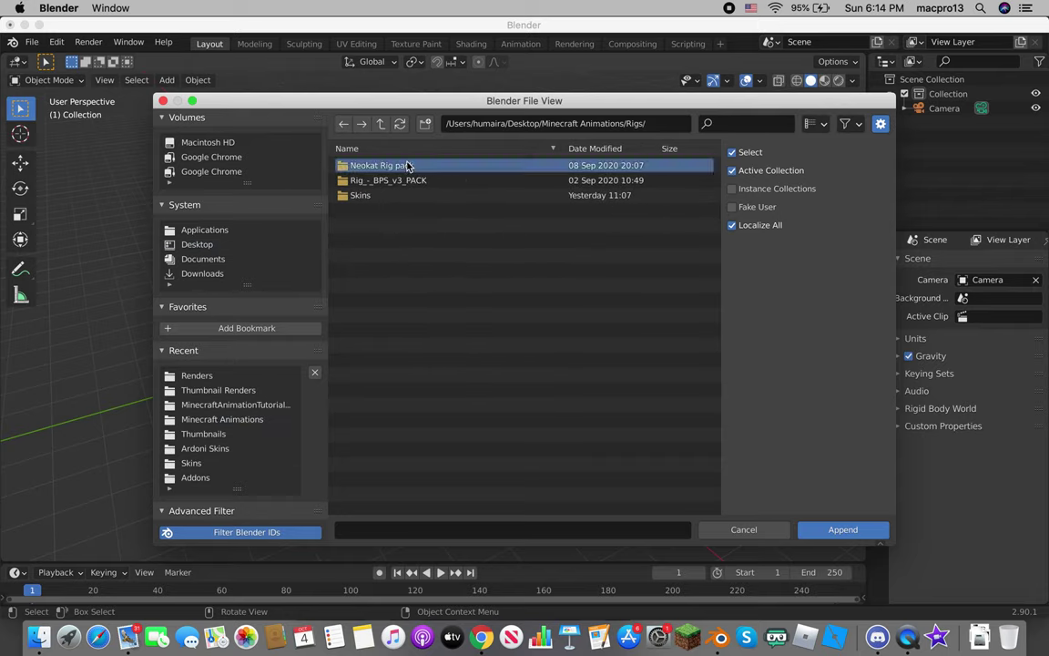
pyautogui.doubleClick(407, 166)
pyautogui.doubleClick(408, 180)
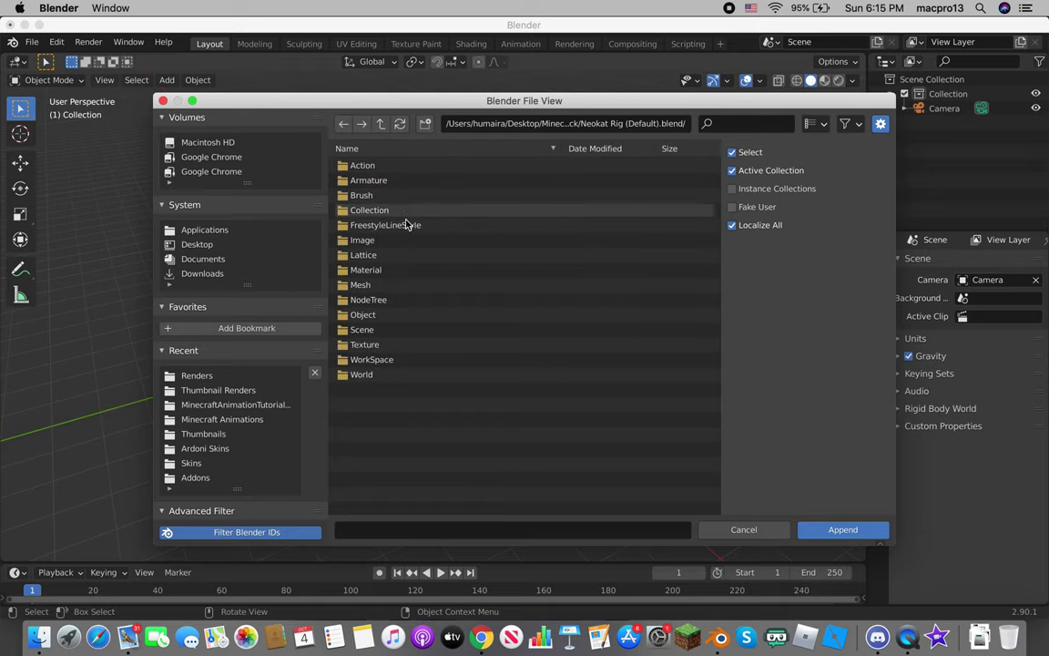
pyautogui.doubleClick(362, 314)
pyautogui.press('a')
pyautogui.click(843, 530)
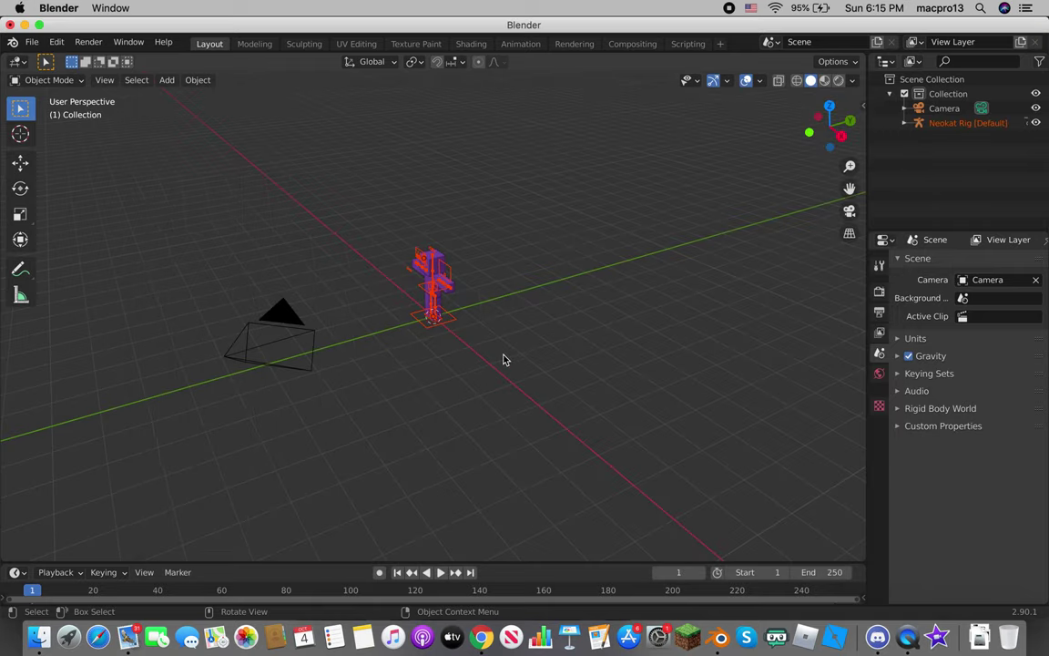
# Step: Fly the view in to frame the whole Neokat rig and colour solid shading by Texture
pyautogui.hotkey('shift', '`')
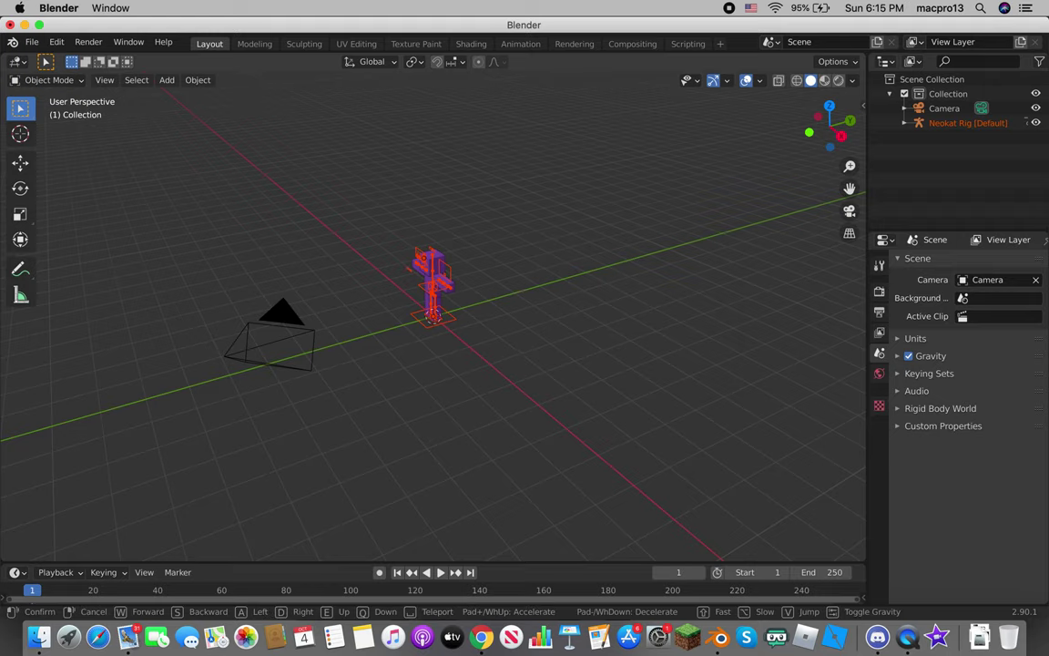
pyautogui.press('w')
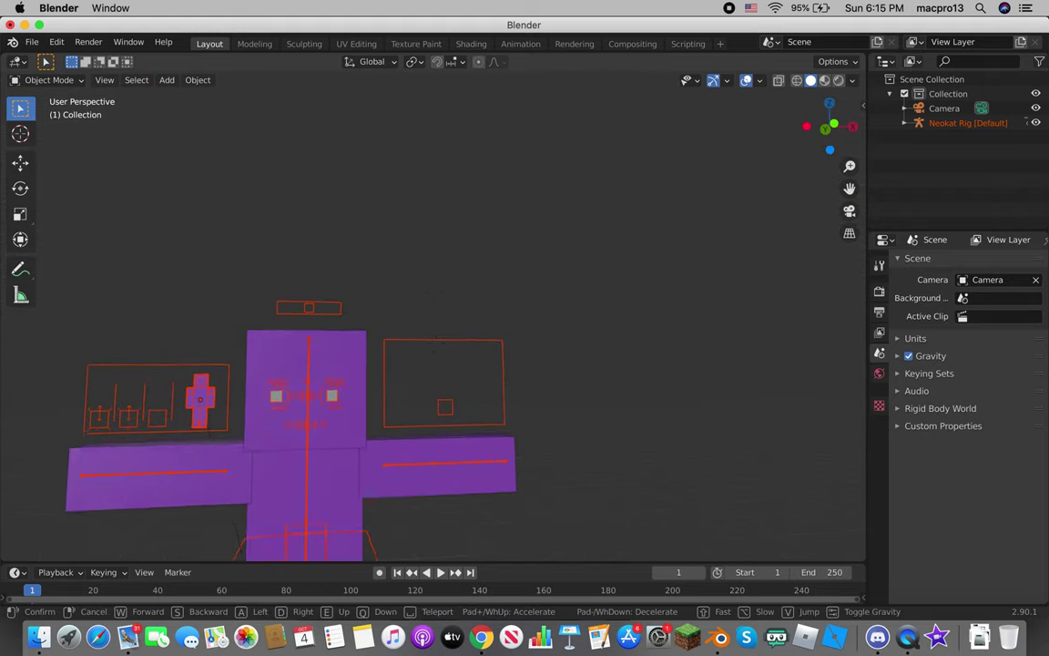
pyautogui.press('s')
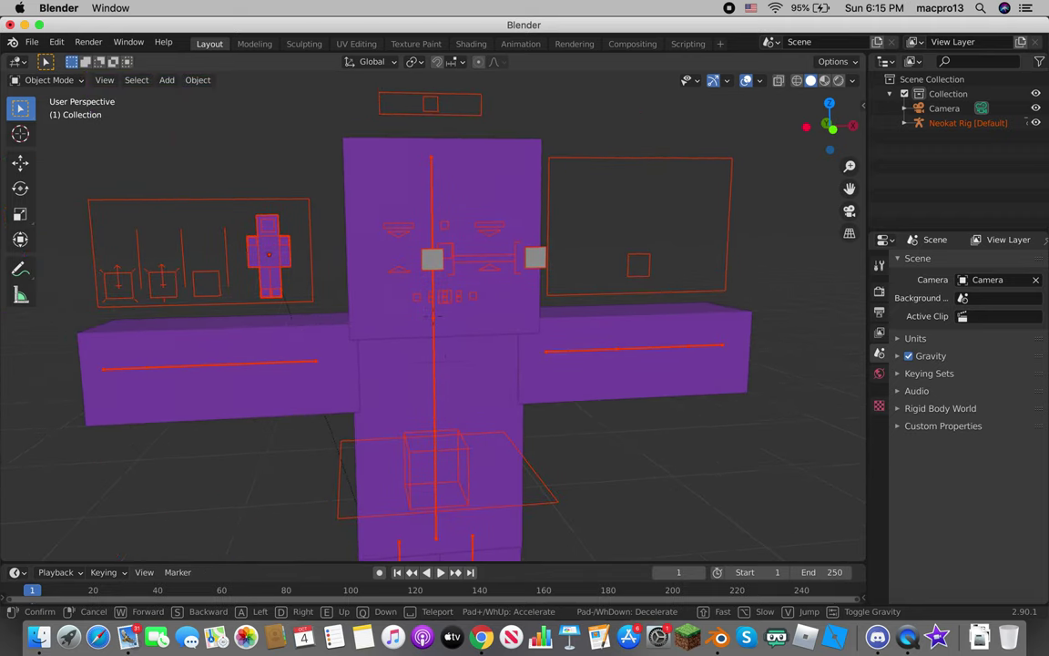
pyautogui.click(434, 322)
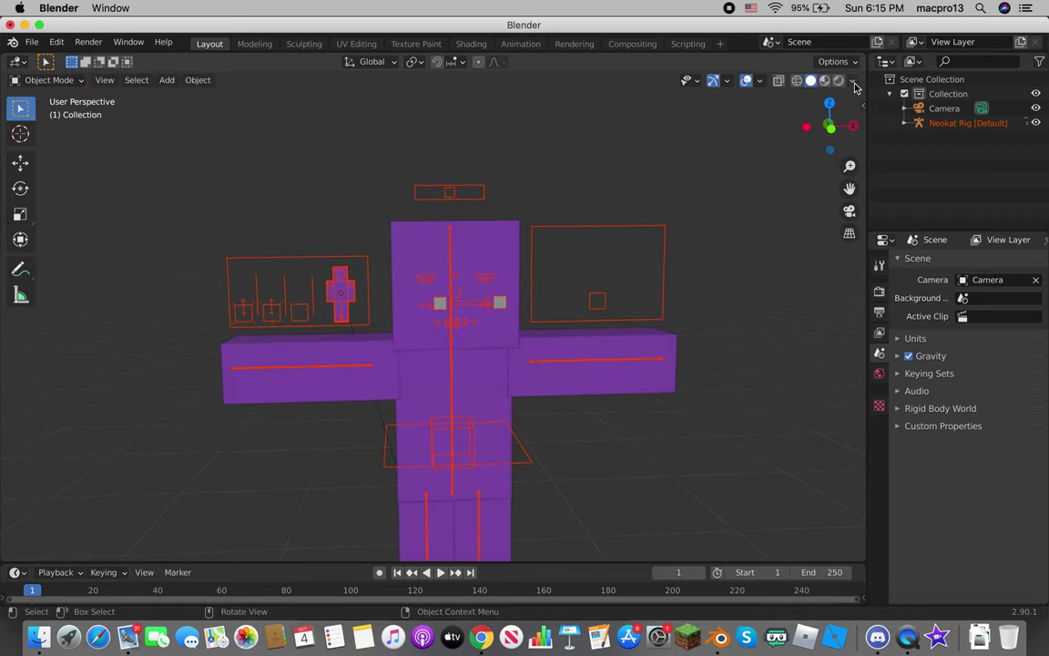
pyautogui.click(852, 80)
pyautogui.click(914, 281)
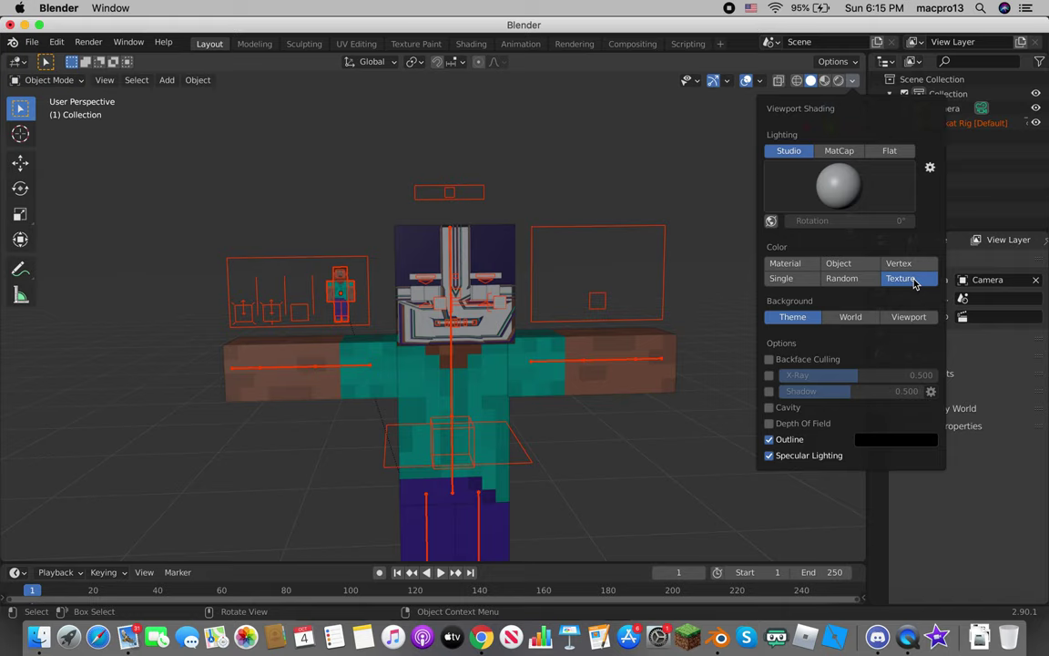
# Step: Try Random, Single and Material colouring, then switch to Material Preview shading
pyautogui.click(845, 278)
pyautogui.click(785, 278)
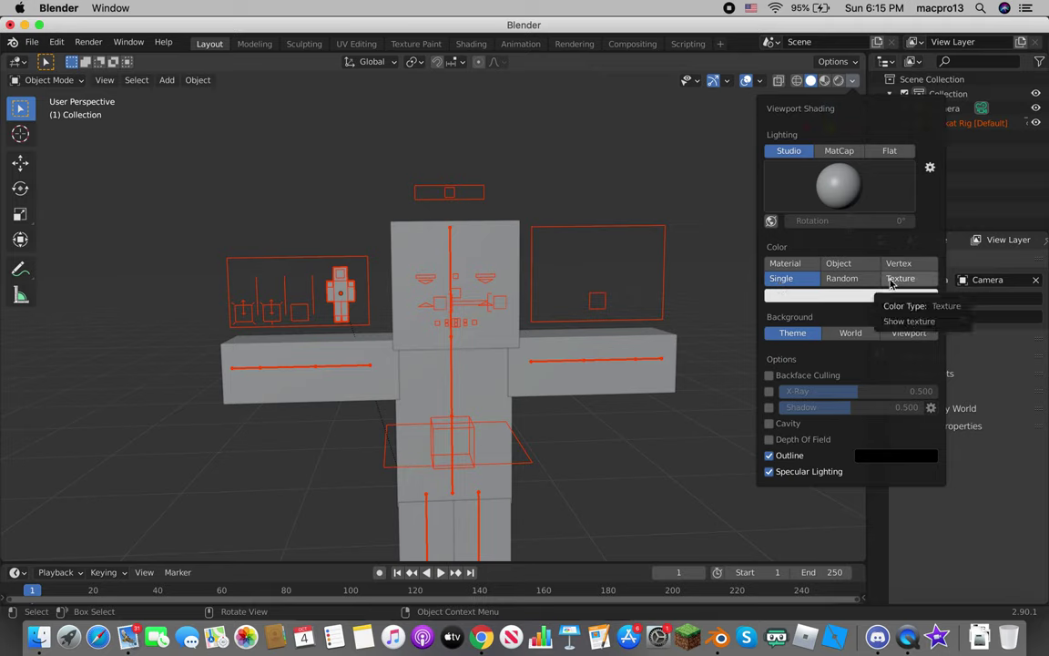
pyautogui.click(783, 263)
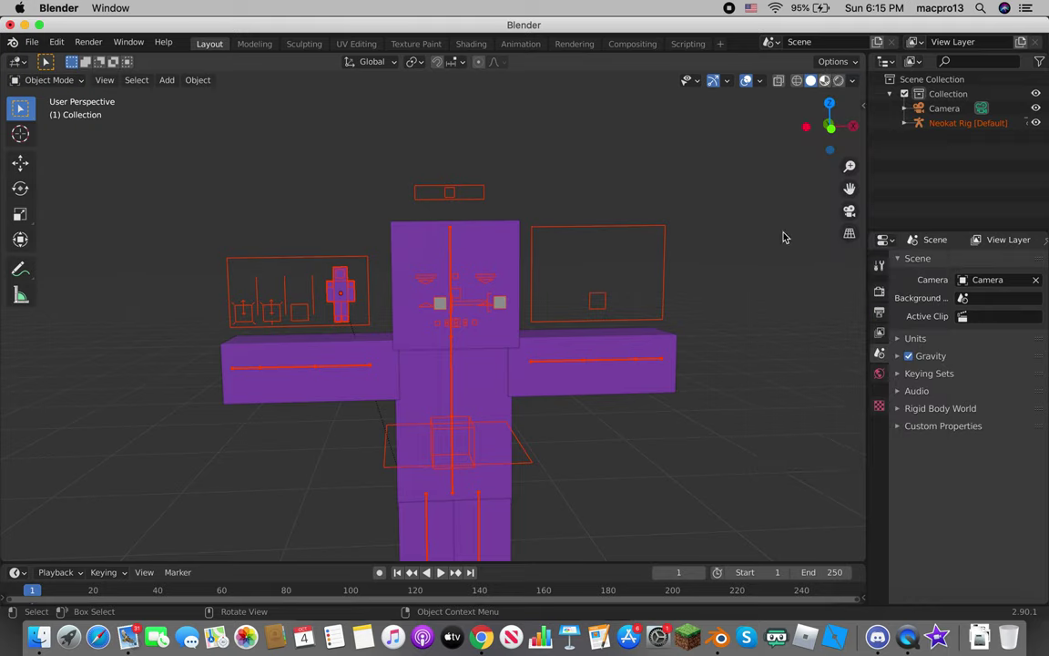
pyautogui.press('z')
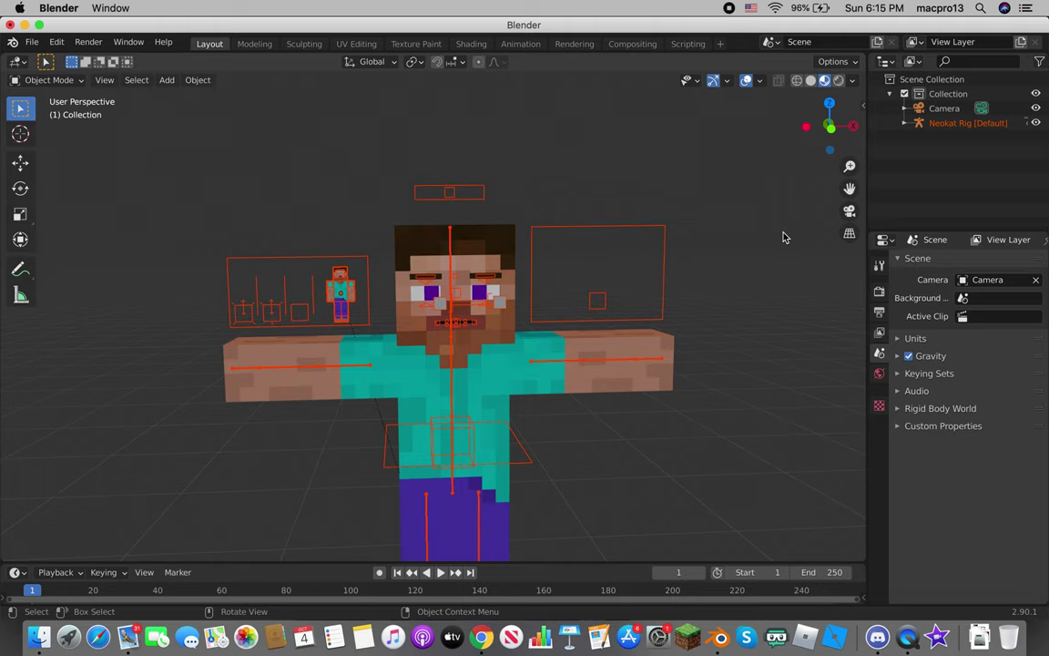
# Step: Put the Neokat rig into Pose Mode and make the timeline slightly taller
pyautogui.click(609, 322)
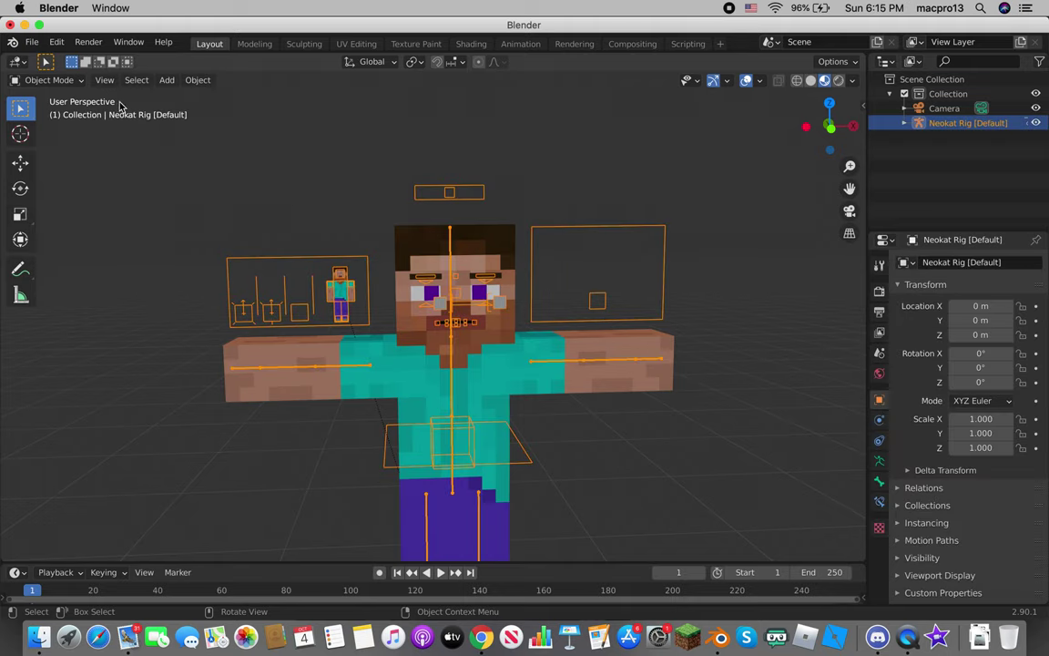
pyautogui.click(47, 80)
pyautogui.click(80, 126)
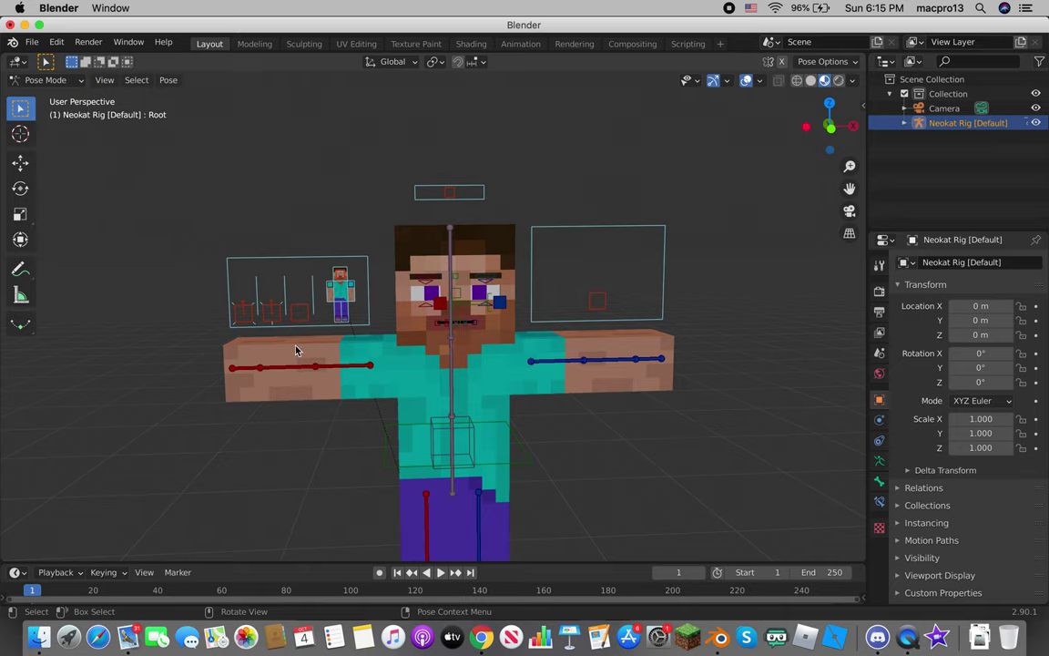
pyautogui.moveTo(339, 559); pyautogui.dragTo(343, 535)
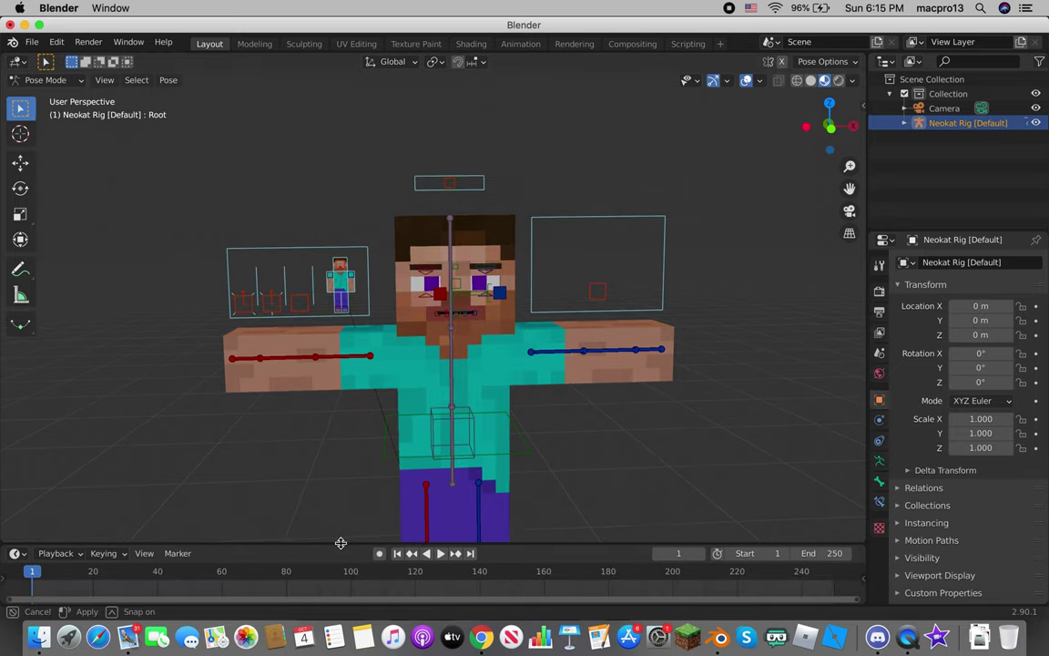
# Step: Change the main 3D viewport's editor type to Video Sequencer
pyautogui.click(38, 637)
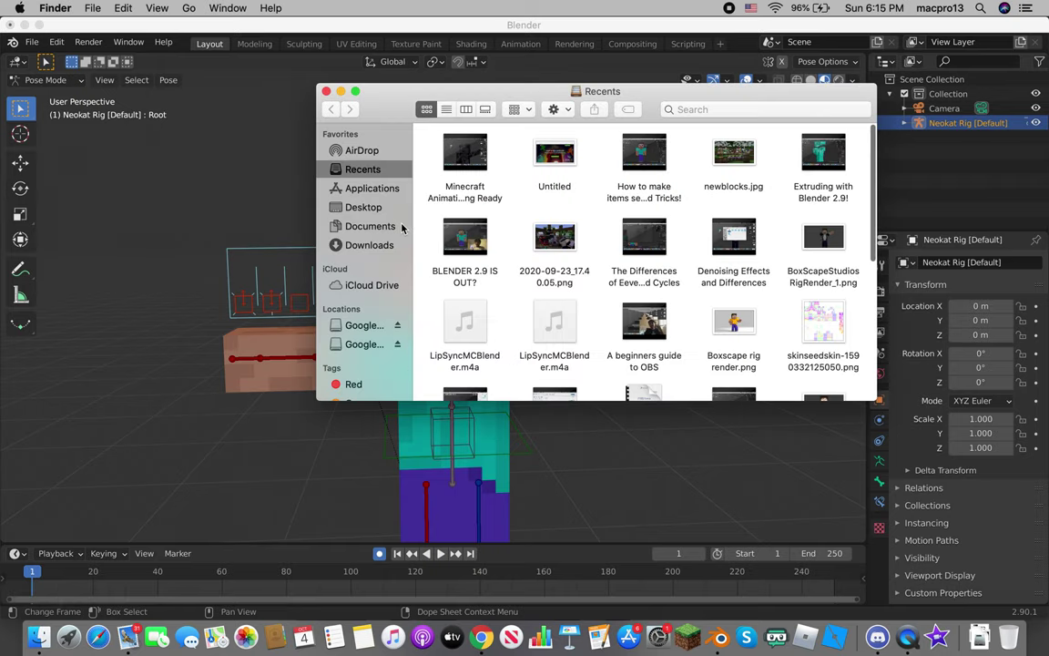
pyautogui.click(29, 161)
pyautogui.click(15, 61)
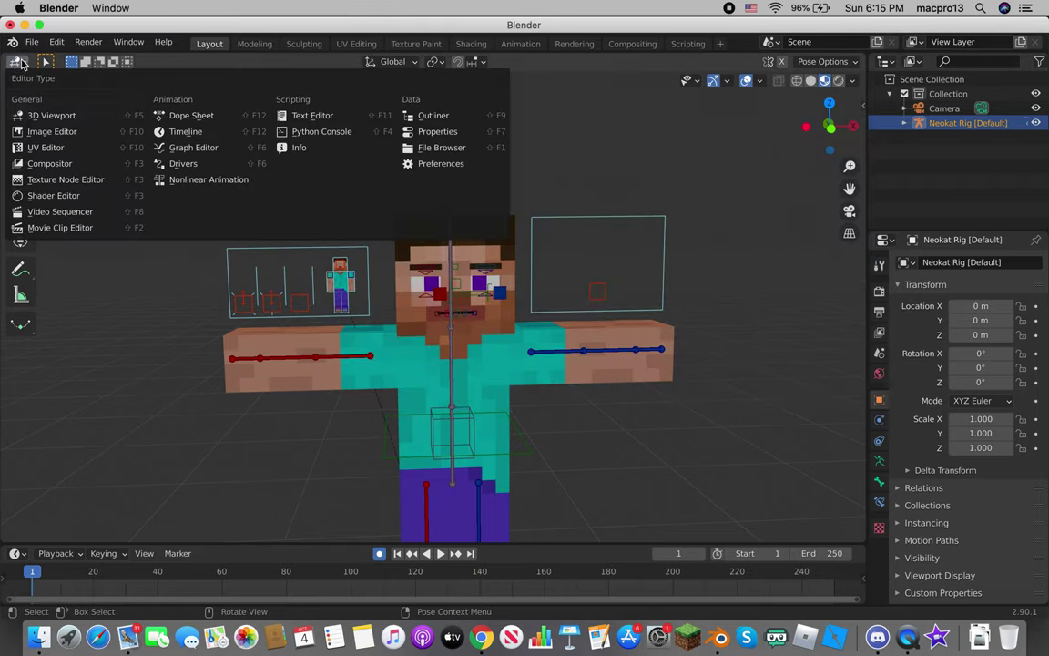
pyautogui.click(50, 202)
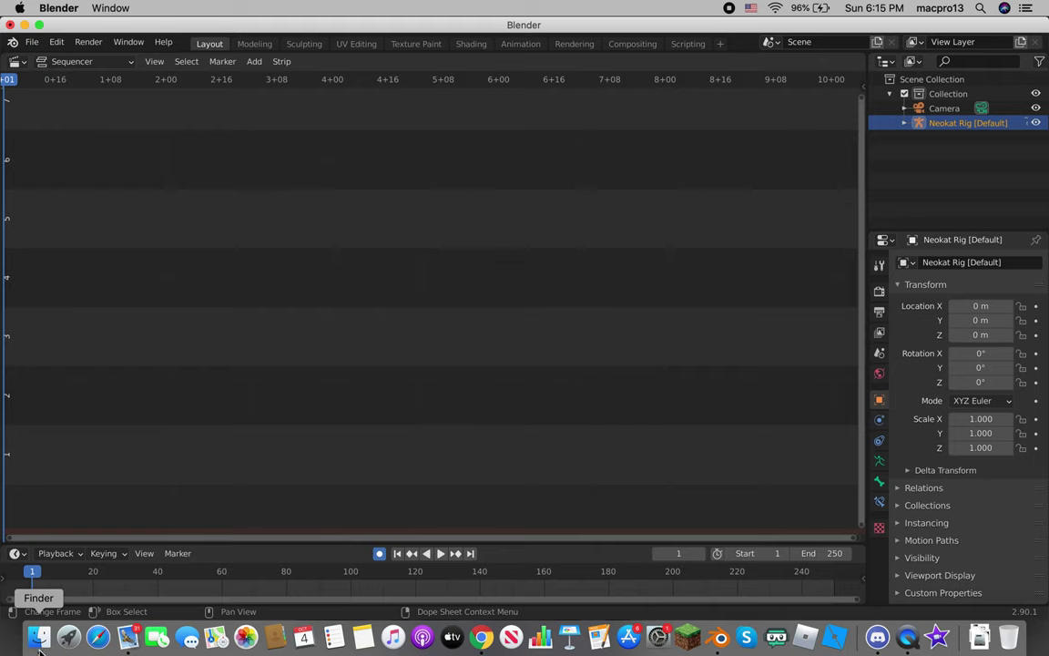
pyautogui.click(39, 636)
# Step: Drag THE INTERNET, IT'S GONE.m4a from Minecraft Animations/Other Audio into the sequencer
pyautogui.click(386, 209)
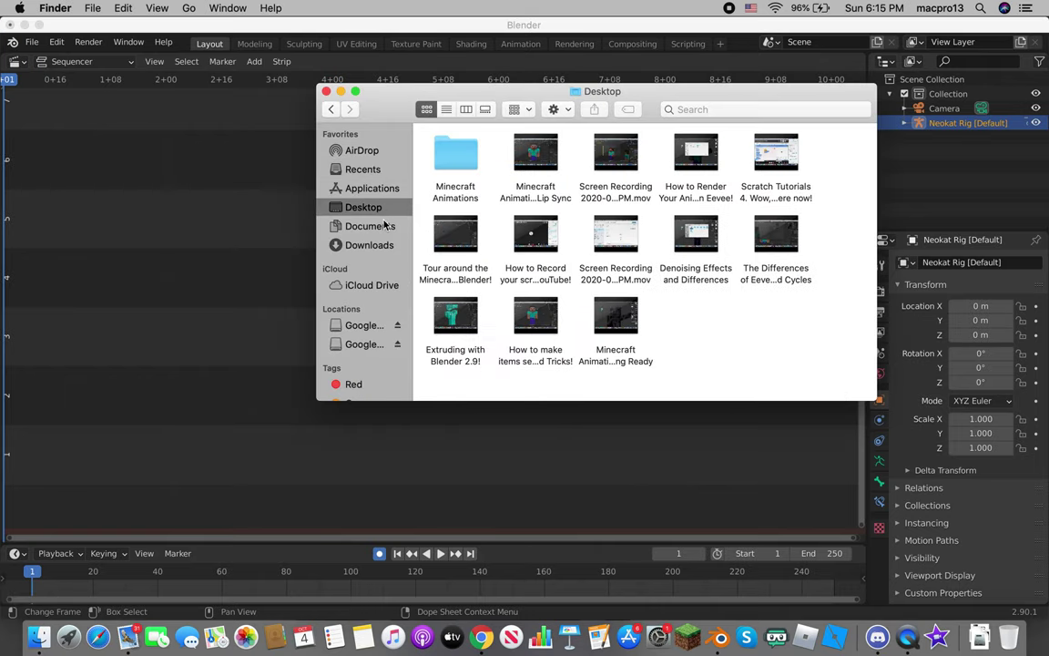
pyautogui.doubleClick(457, 152)
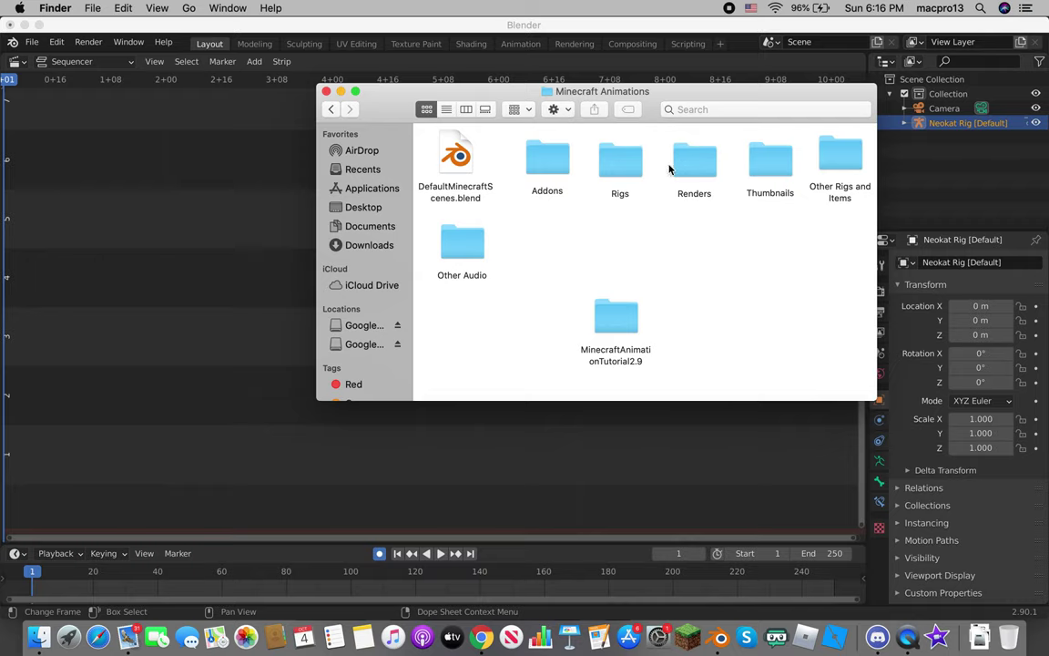
pyautogui.doubleClick(462, 262)
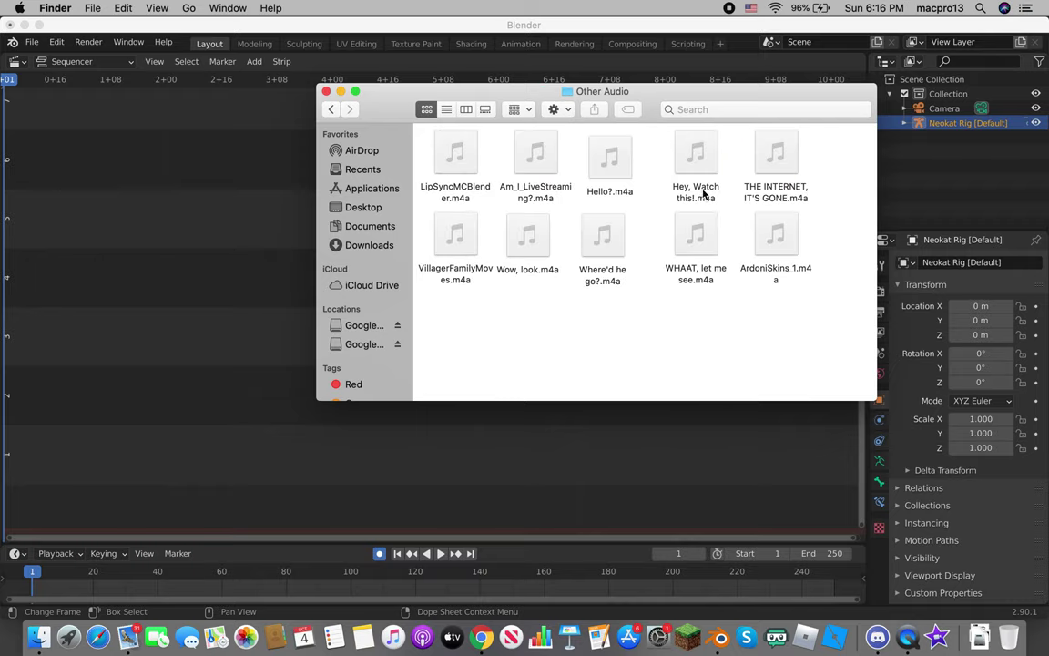
pyautogui.moveTo(776, 153); pyautogui.dragTo(195, 451)
pyautogui.click(327, 92)
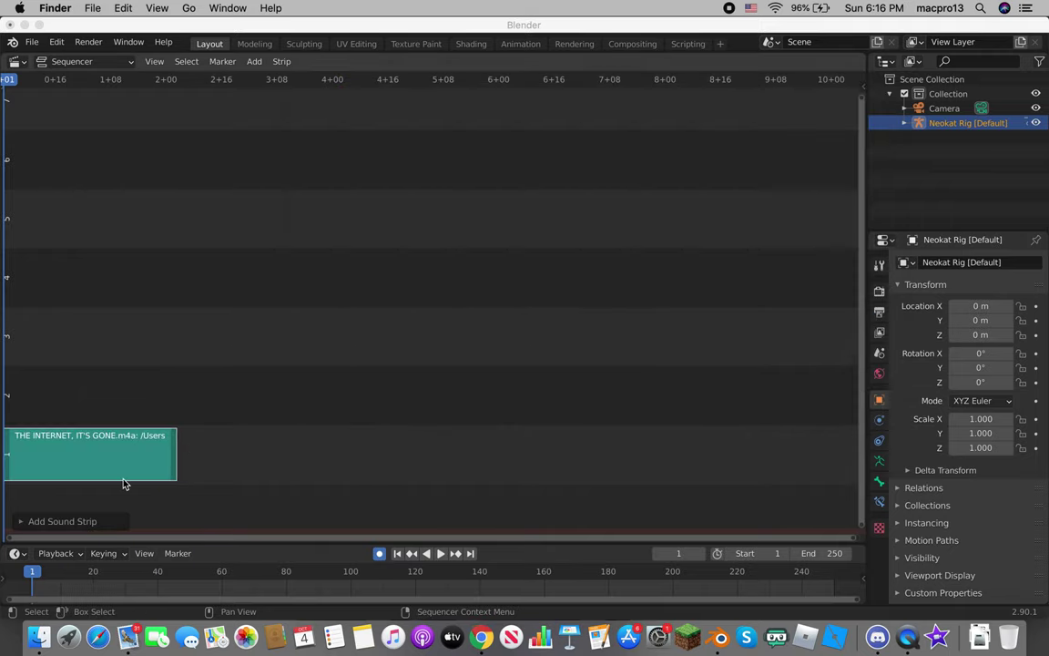
# Step: Change the Timeline's End frame from 250 to 46
pyautogui.click(190, 469)
pyautogui.click(822, 553)
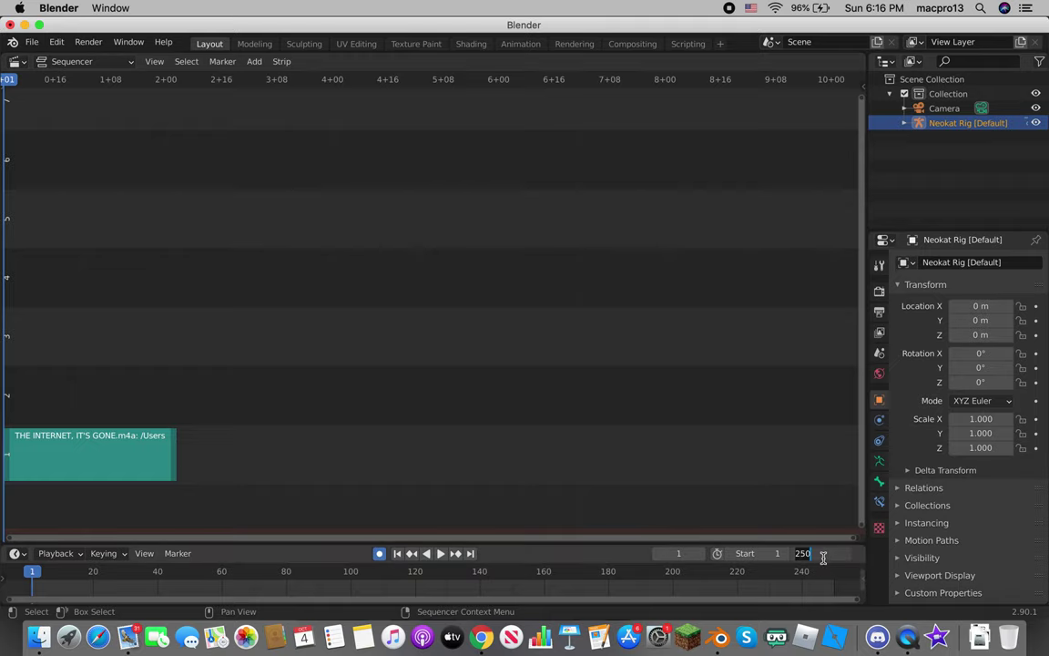
pyautogui.write('46')
pyautogui.press('Return')
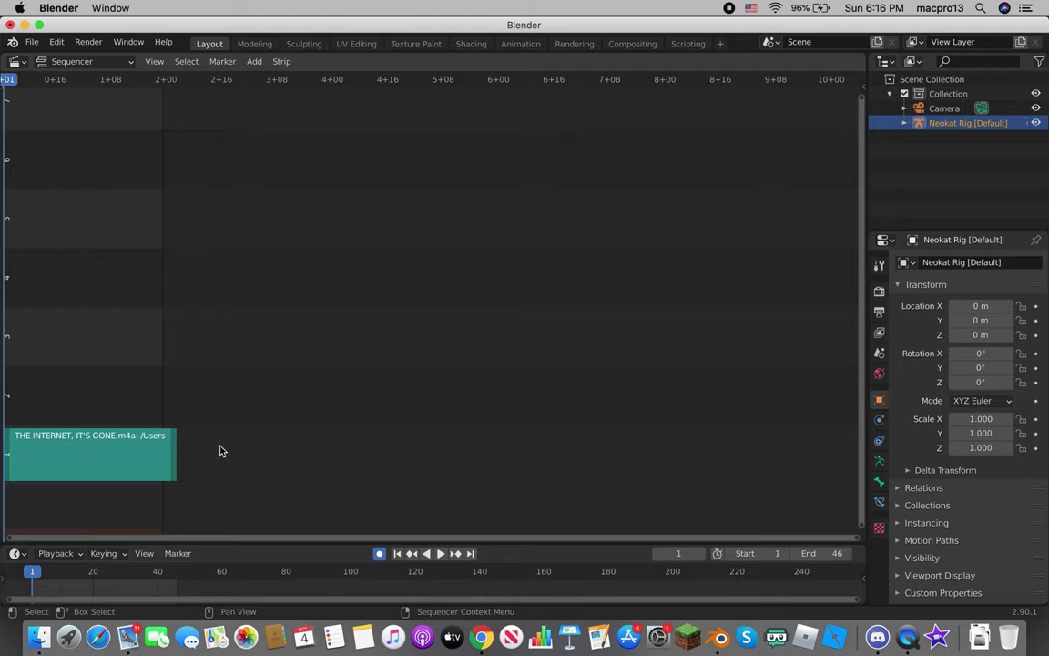
# Step: Switch the main editor back to the 3D Viewport and play the animation once
pyautogui.click(16, 61)
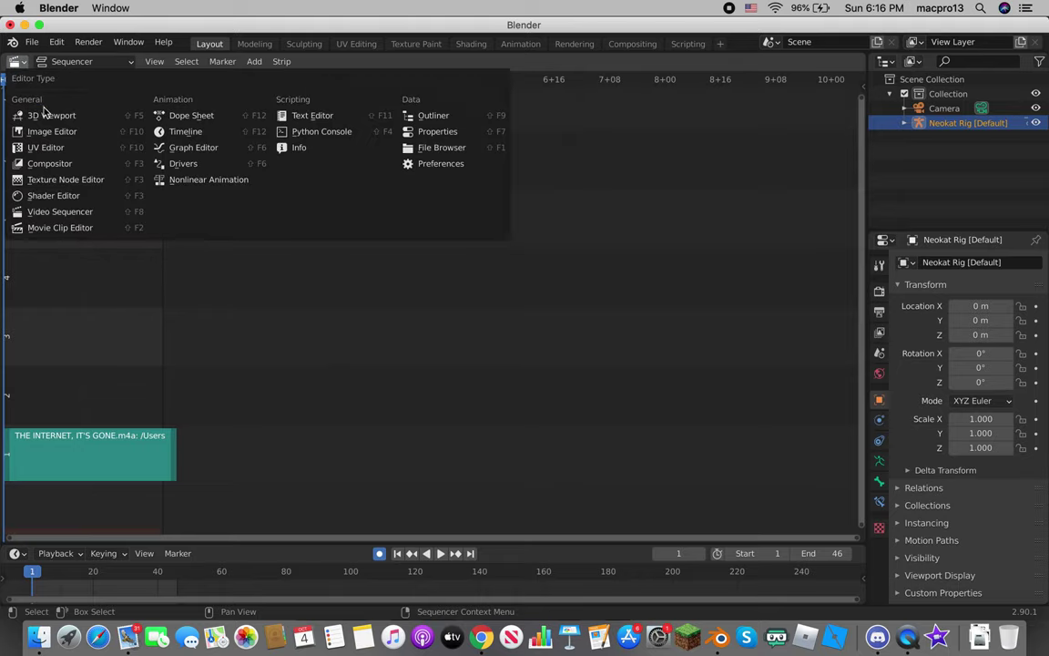
pyautogui.click(50, 116)
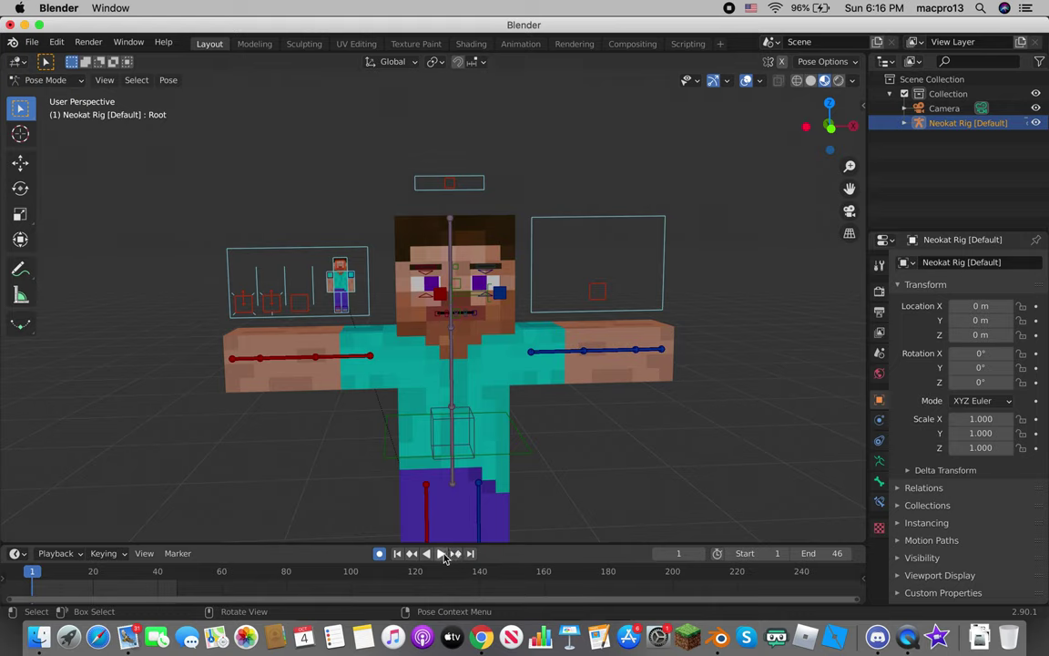
pyautogui.click(441, 553)
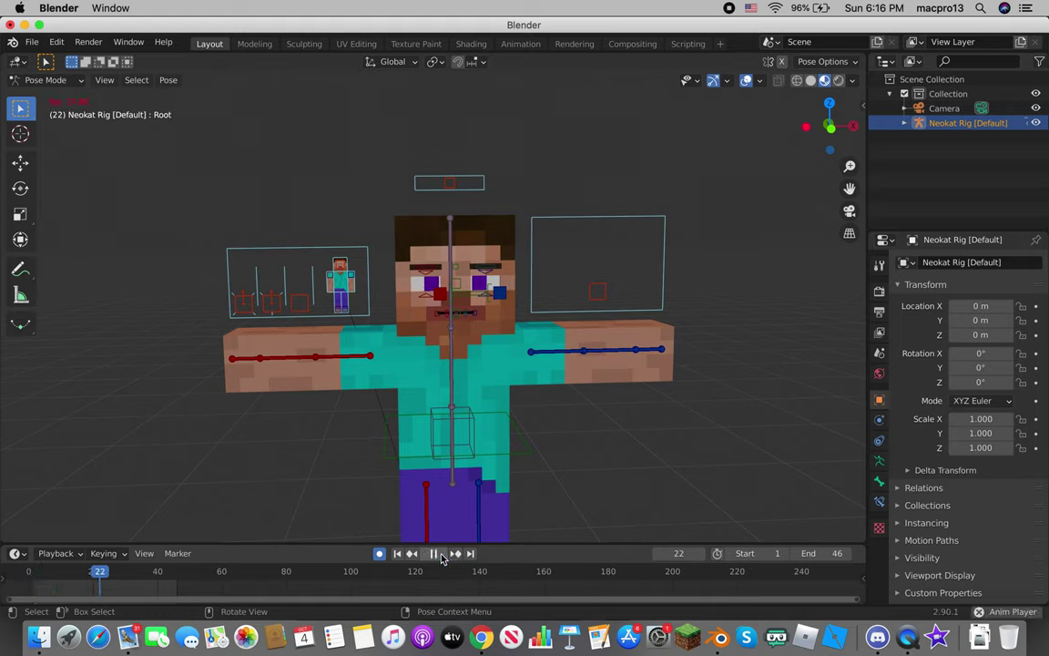
pyautogui.click(436, 554)
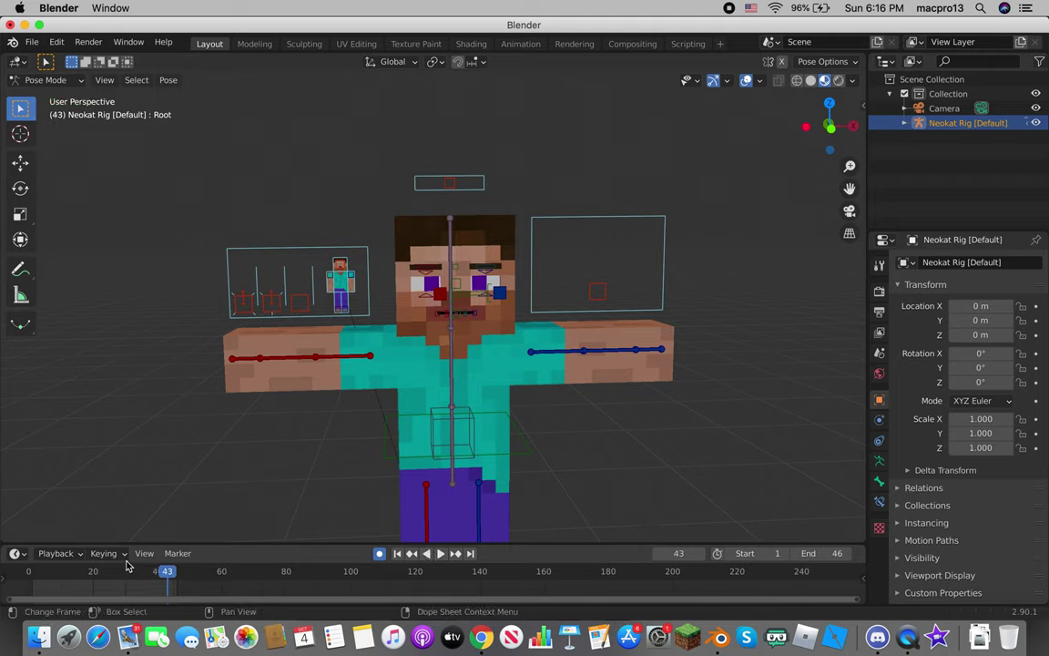
# Step: Set playback Sync Mode to AV-sync, replay, and return to frame 0 with the mouth controller selected
pyautogui.click(41, 556)
pyautogui.click(87, 236)
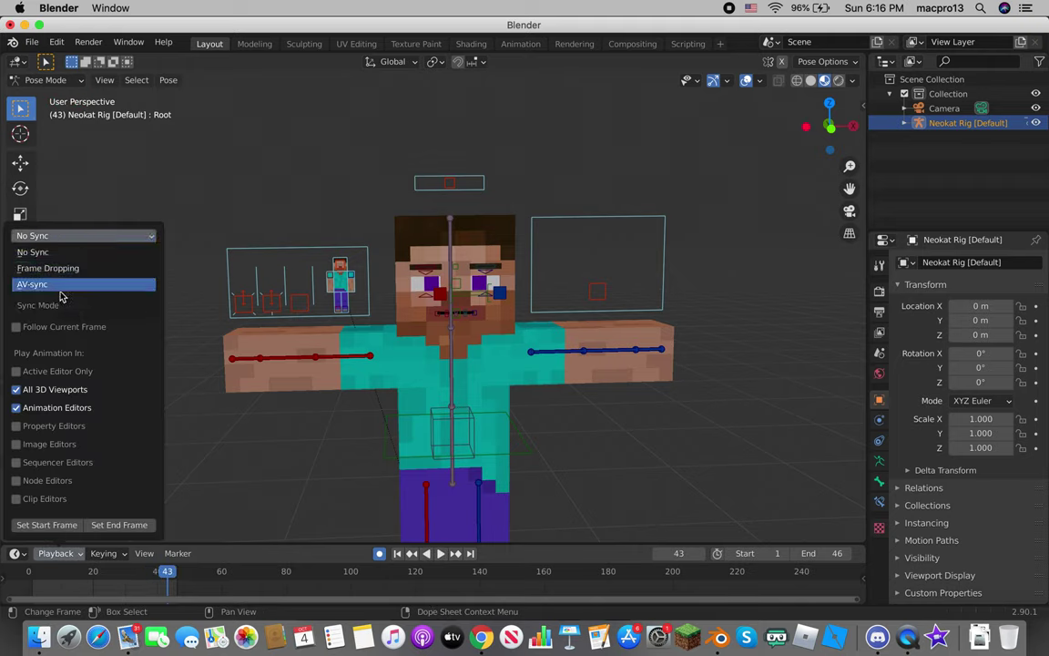
pyautogui.click(60, 284)
pyautogui.click(27, 574)
pyautogui.click(443, 555)
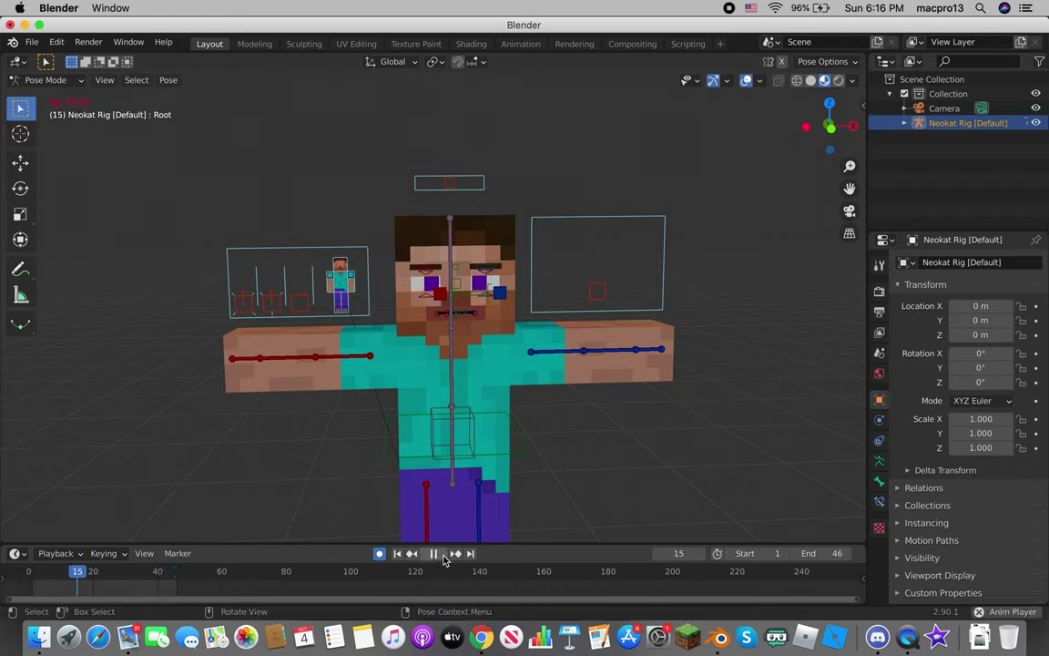
pyautogui.click(435, 553)
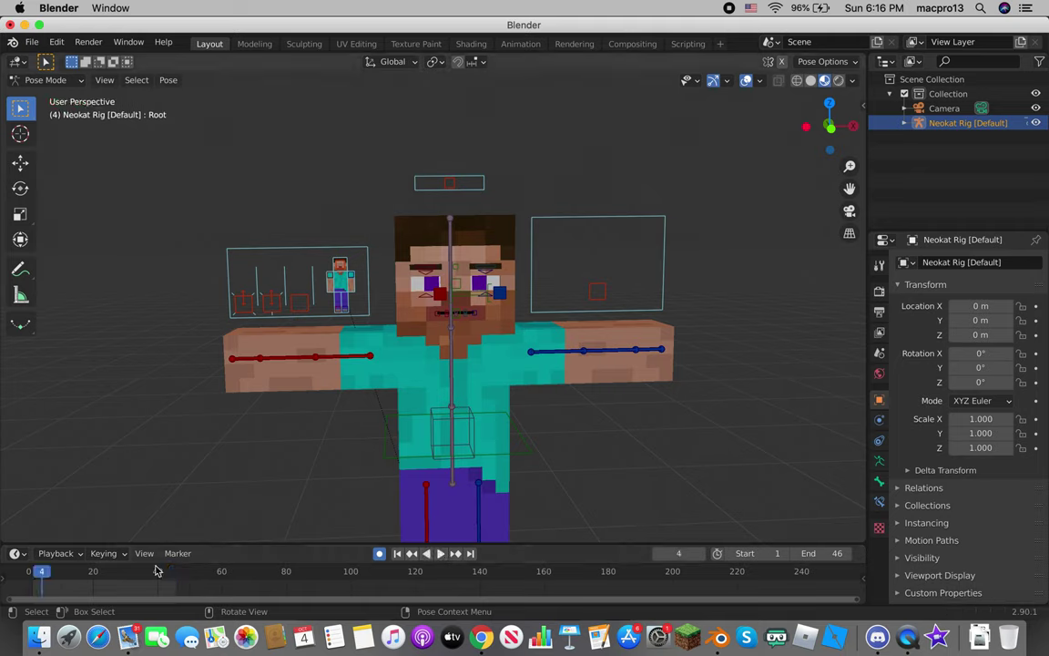
pyautogui.press('Left')
pyautogui.press('Left')
pyautogui.press('Left')
pyautogui.press('Left')
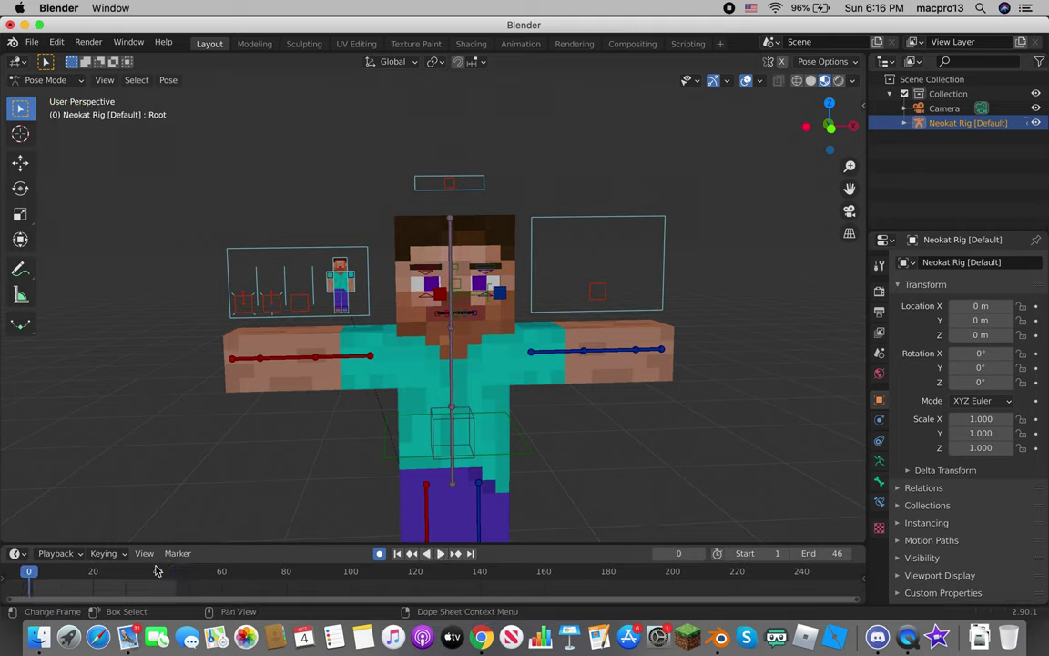
pyautogui.click(598, 293)
# Step: Rotate and nudge the mouth controller slightly down and right, then keyframe that first mouth pose
pyautogui.press('r')
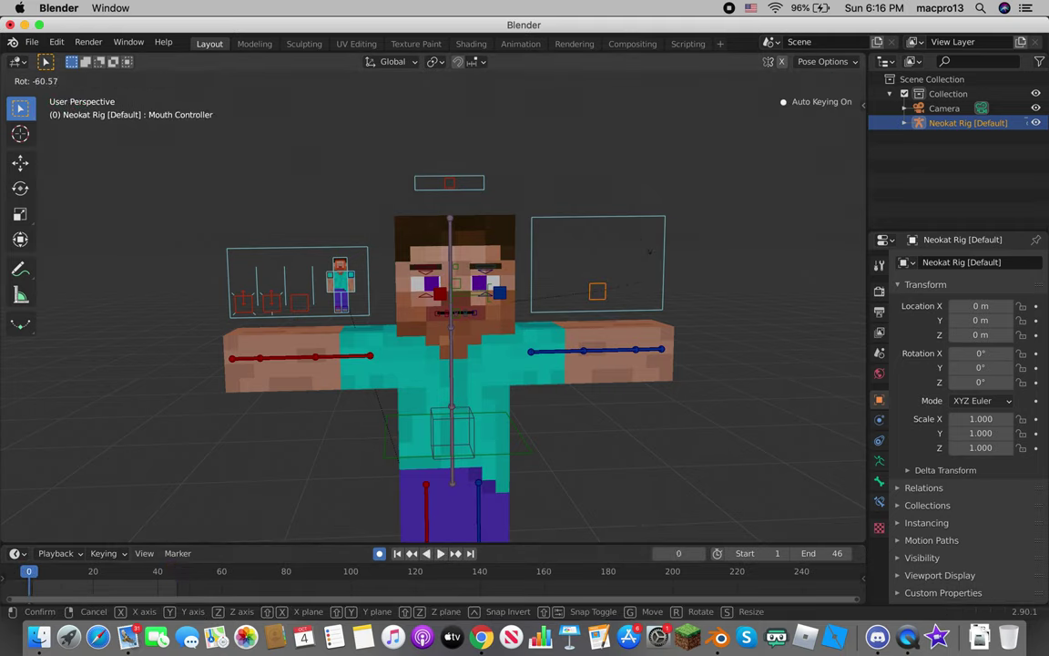
pyautogui.click(338, 242)
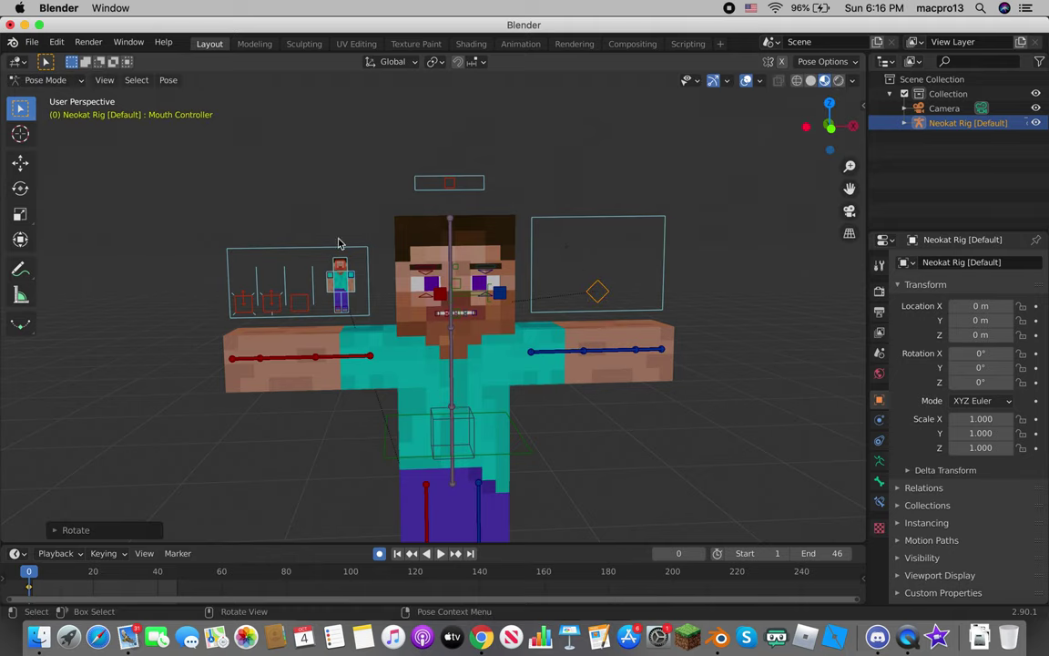
pyautogui.click(21, 164)
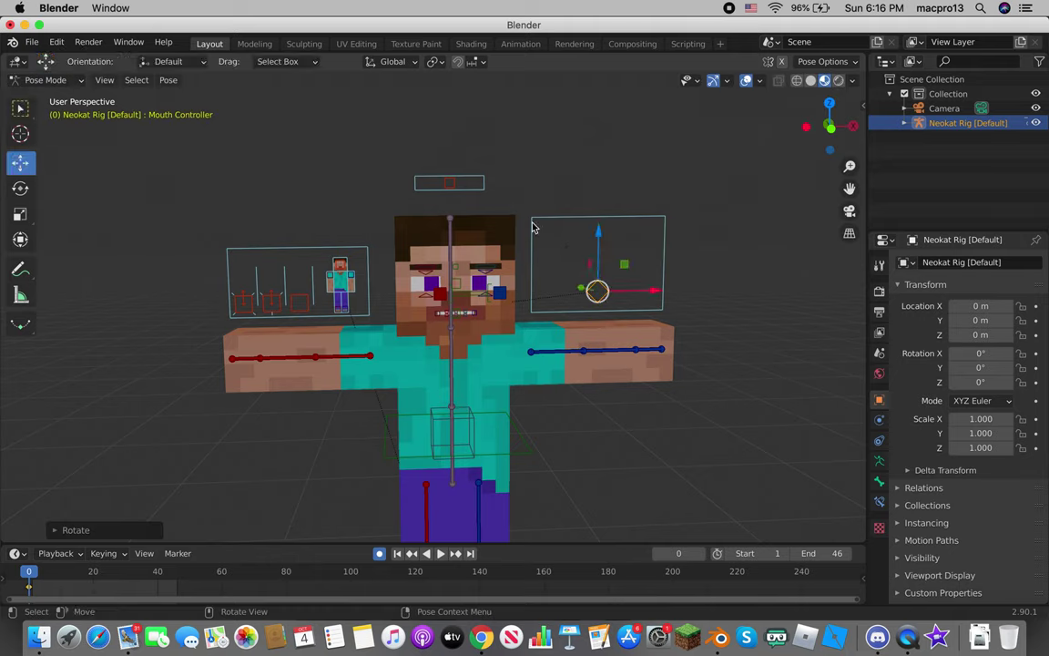
pyautogui.moveTo(600, 242); pyautogui.dragTo(601, 244)
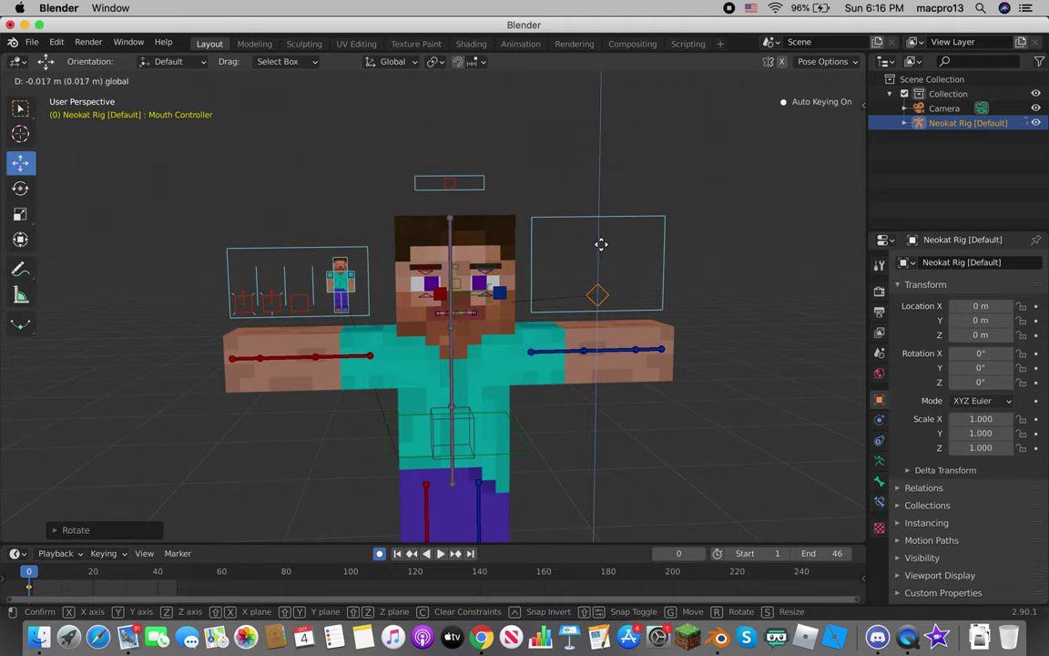
pyautogui.moveTo(601, 243); pyautogui.dragTo(601, 244)
pyautogui.moveTo(663, 304); pyautogui.dragTo(670, 301)
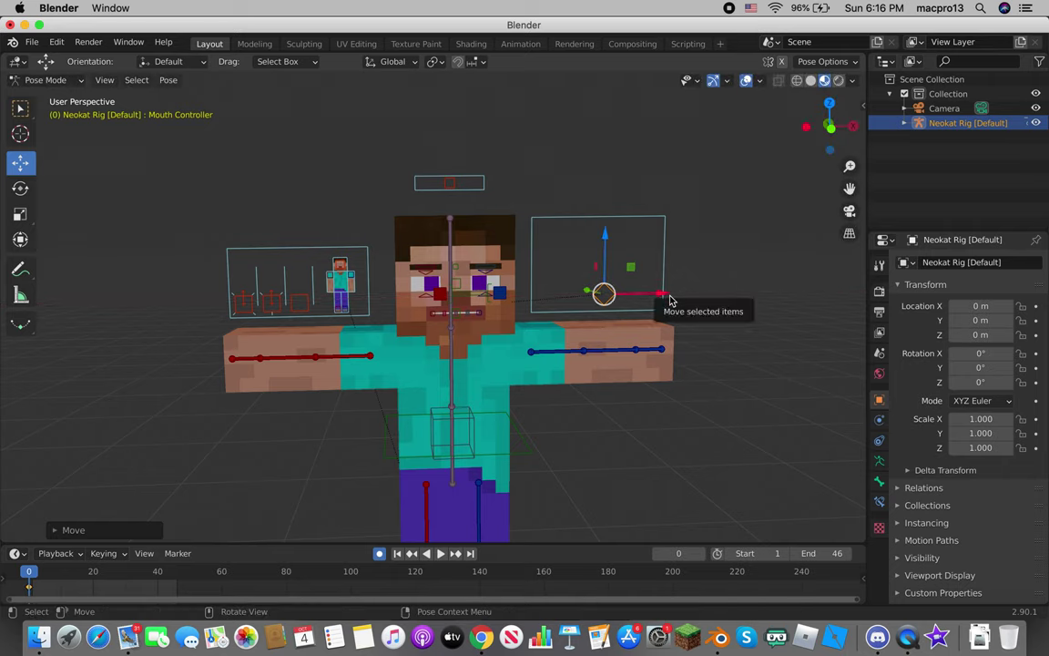
pyautogui.press('i')
# Step: Open the mouth, partly close it, and lower it again over the frames up to 11
pyautogui.press('Right')
pyautogui.press('Right')
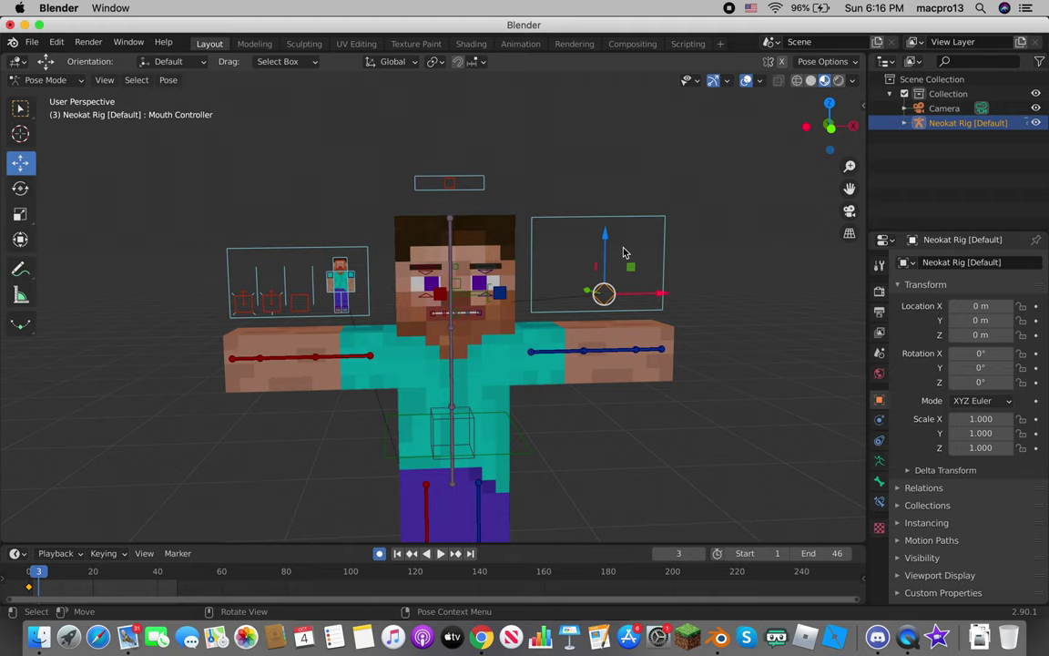
pyautogui.moveTo(602, 241); pyautogui.dragTo(607, 221)
pyautogui.press('Right')
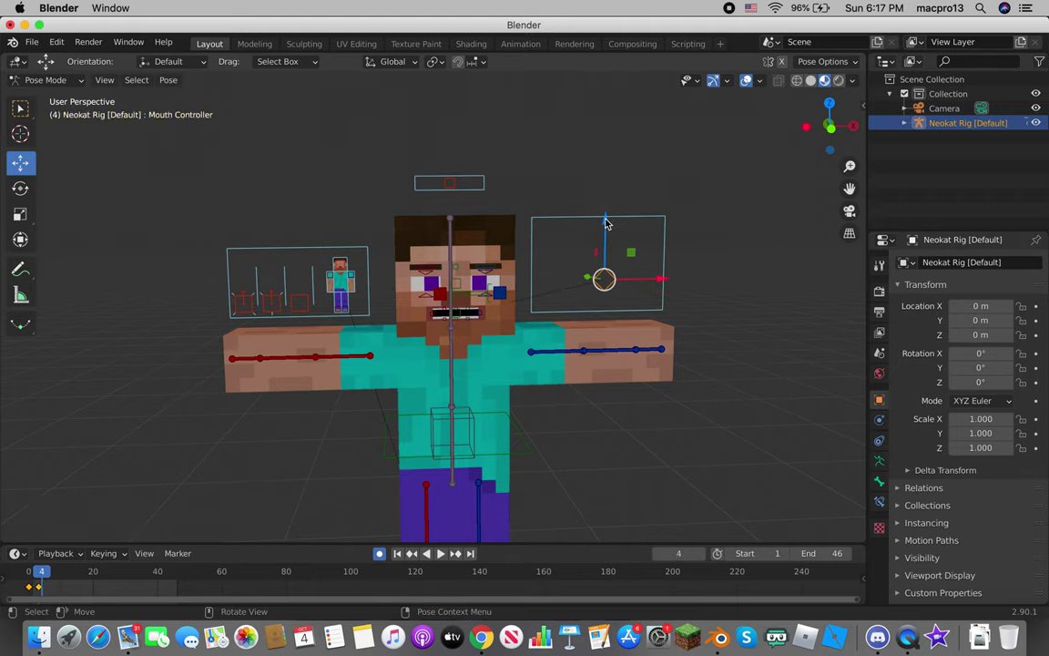
pyautogui.moveTo(607, 224)
pyautogui.mouseDown()
pyautogui.moveTo(609, 235)
pyautogui.moveTo(611, 213)
pyautogui.moveTo(605, 224)
pyautogui.mouseUp()
pyautogui.press('Right')
pyautogui.press('Right')
pyautogui.press('Right')
pyautogui.press('Right')
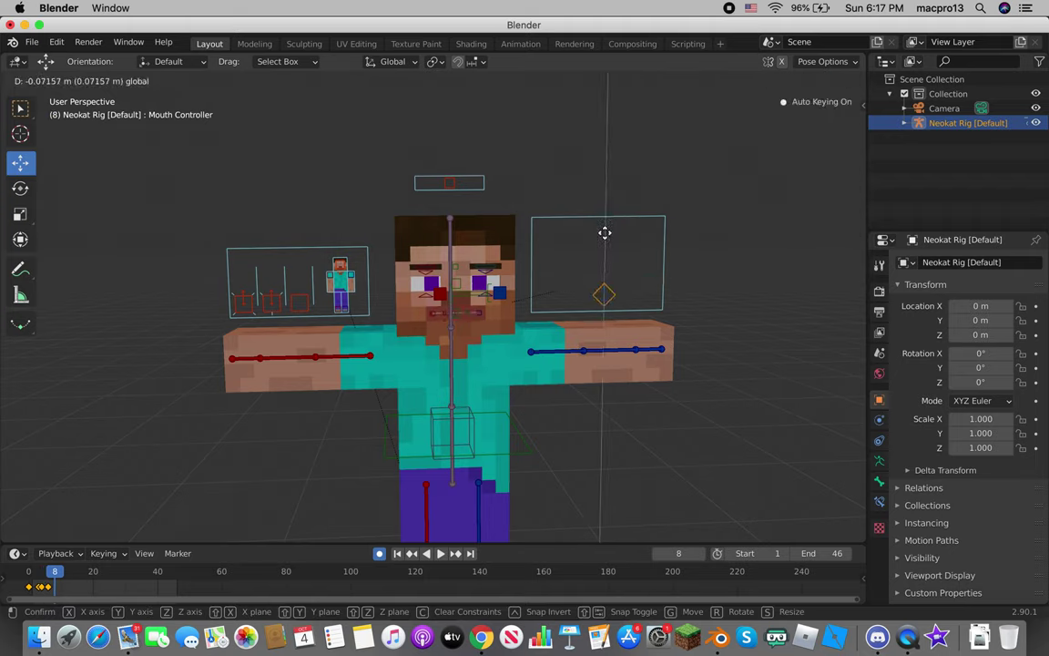
pyautogui.moveTo(604, 232); pyautogui.dragTo(607, 238)
pyautogui.press('Right')
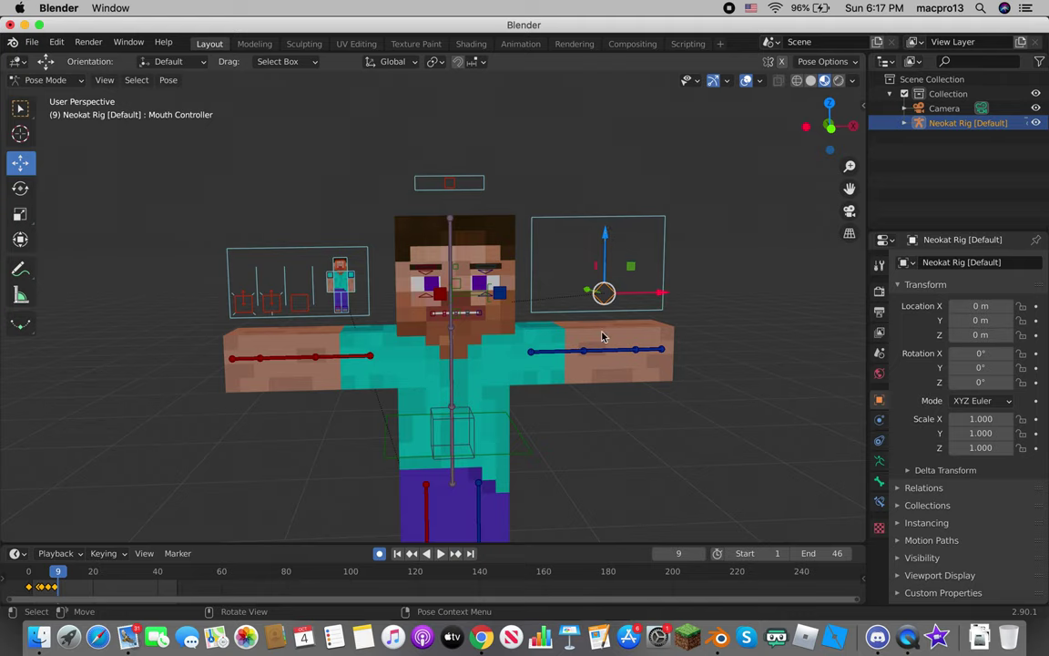
pyautogui.press('Right')
pyautogui.press('Right')
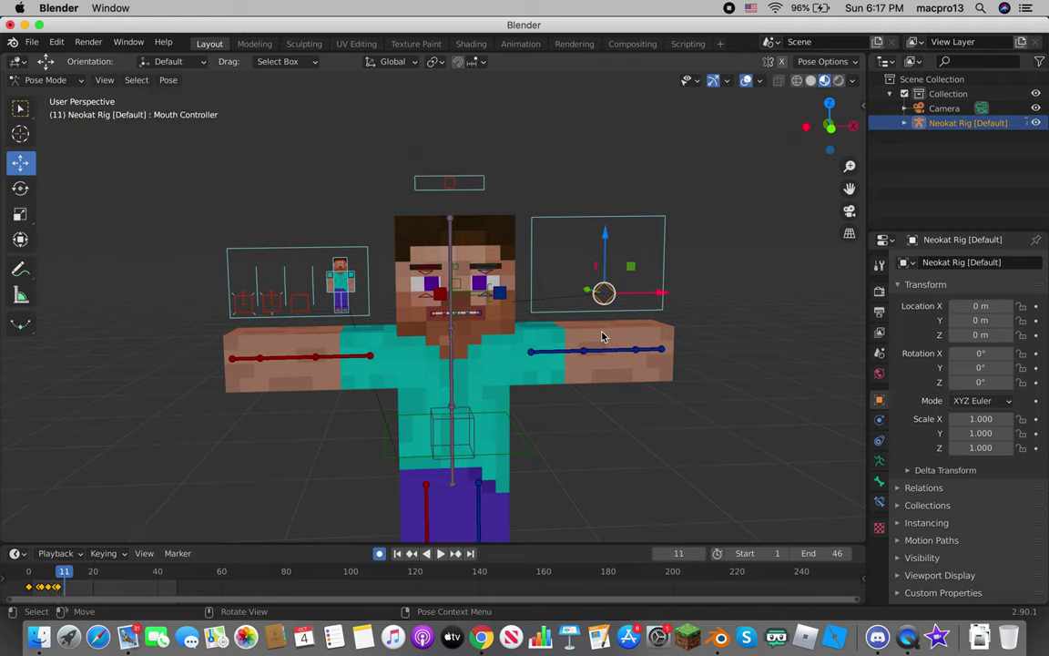
pyautogui.press('Right')
# Step: Shift the mouth sideways at frames 12–13, open it, then lower it by frame 18
pyautogui.moveTo(630, 291); pyautogui.dragTo(616, 296)
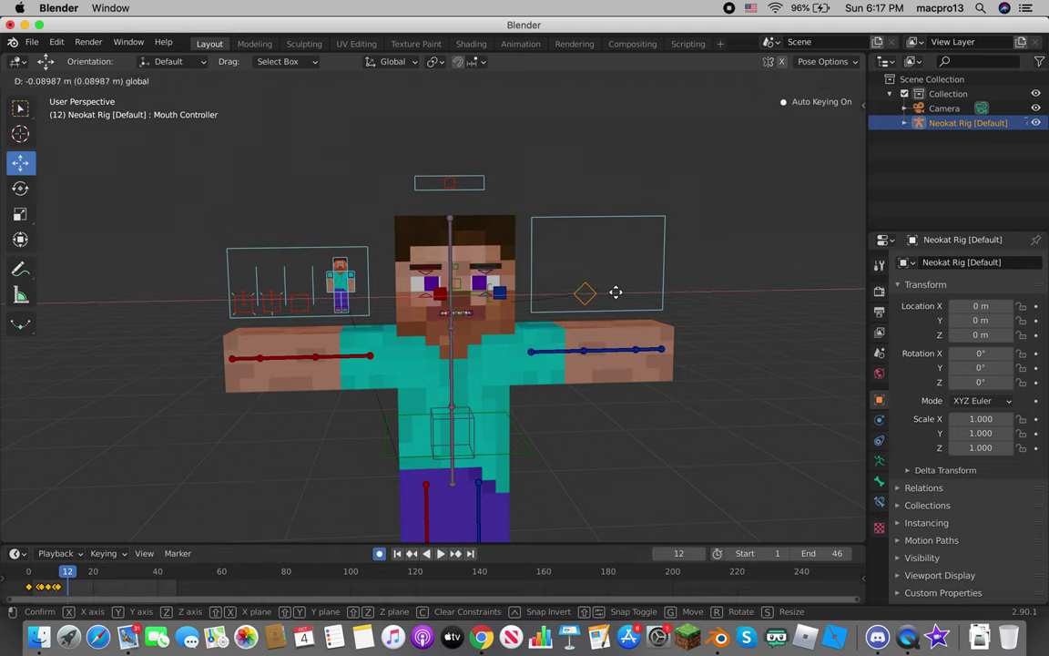
pyautogui.press('Right')
pyautogui.press('Right')
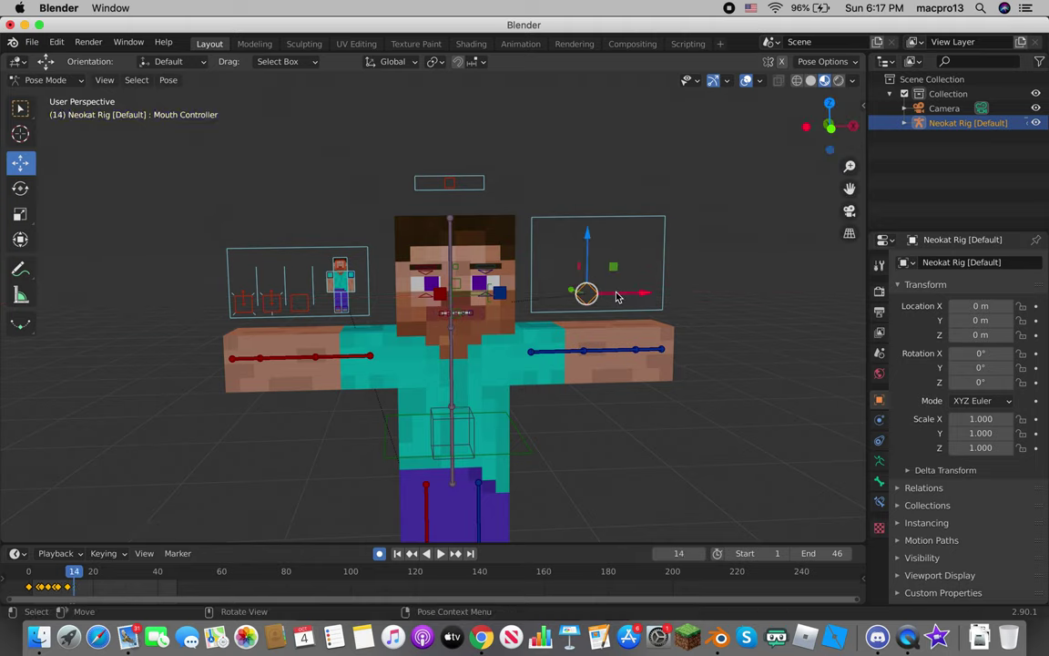
pyautogui.moveTo(623, 296); pyautogui.dragTo(637, 295)
pyautogui.moveTo(604, 252)
pyautogui.mouseDown()
pyautogui.moveTo(607, 222)
pyautogui.moveTo(609, 235)
pyautogui.mouseUp()
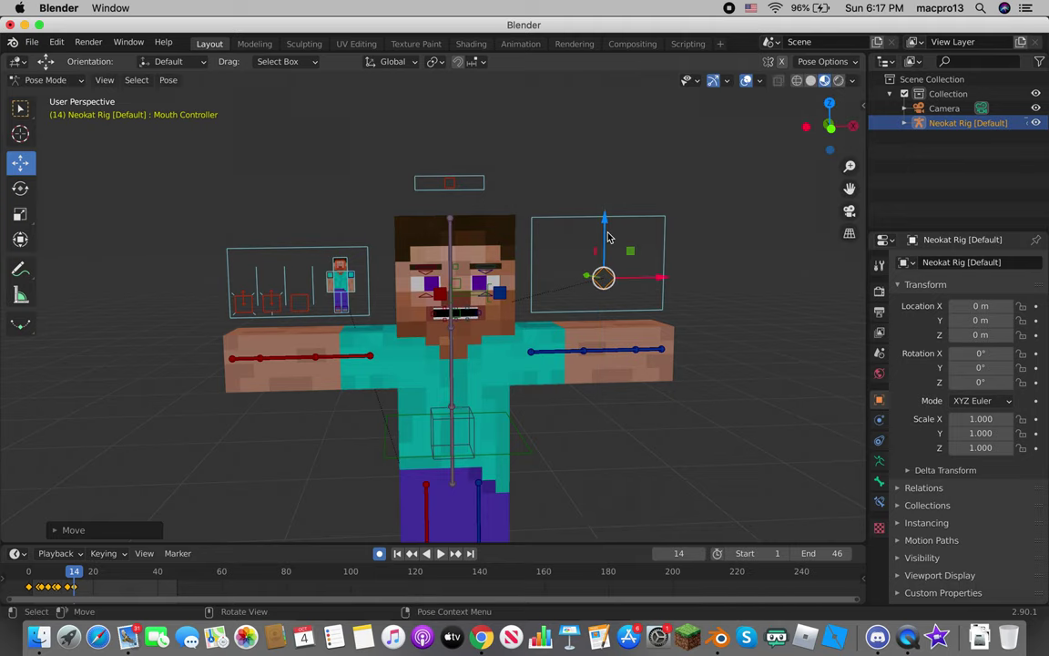
pyautogui.press('Right')
pyautogui.press('Right')
pyautogui.press('Right')
pyautogui.press('Right')
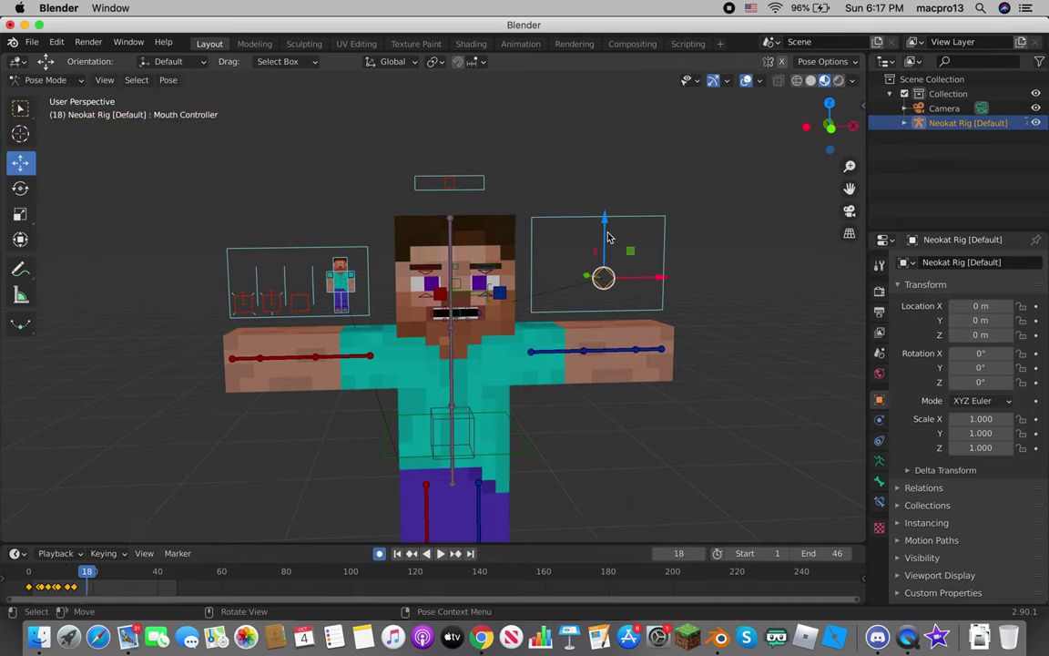
pyautogui.moveTo(609, 237); pyautogui.dragTo(606, 240)
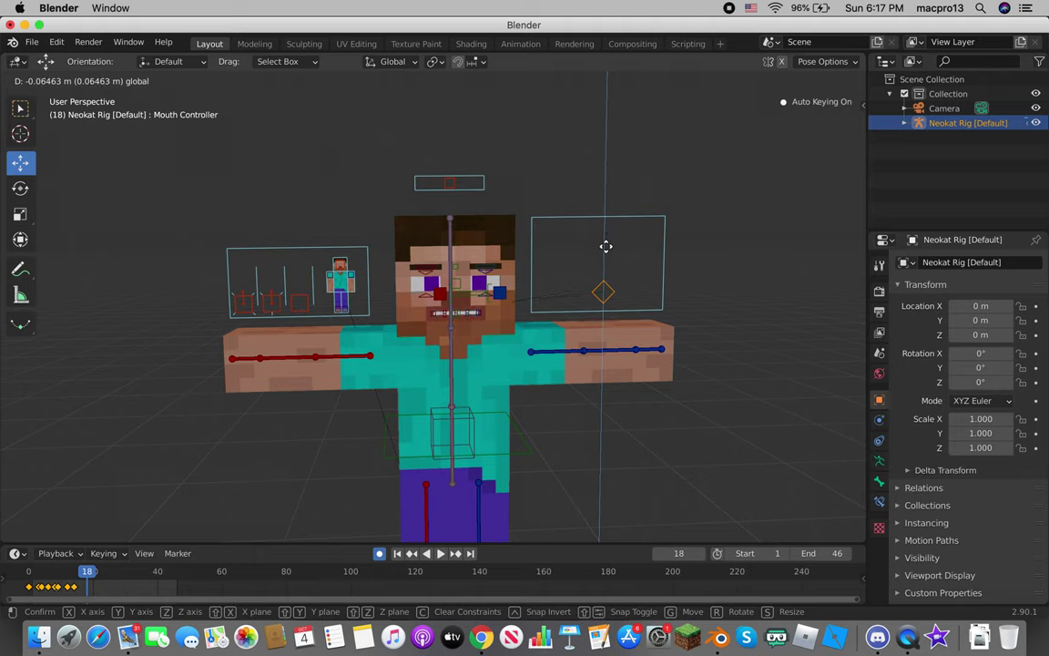
pyautogui.moveTo(606, 240); pyautogui.dragTo(608, 251)
# Step: Revisit frame 11 to adjust the mouth shape, then jump back to the start
pyautogui.press('Left')
pyautogui.press('Left')
pyautogui.press('Left')
pyautogui.press('Left')
pyautogui.press('Left')
pyautogui.press('Left')
pyautogui.press('Left')
pyautogui.press('Left')
pyautogui.press('Right')
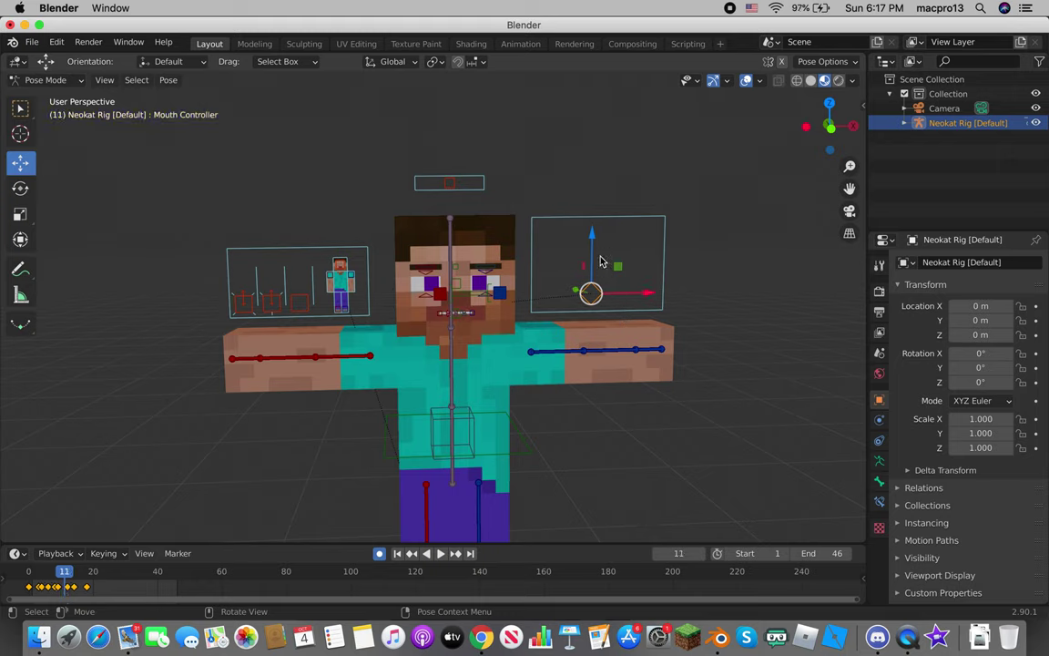
pyautogui.moveTo(593, 247); pyautogui.dragTo(593, 243)
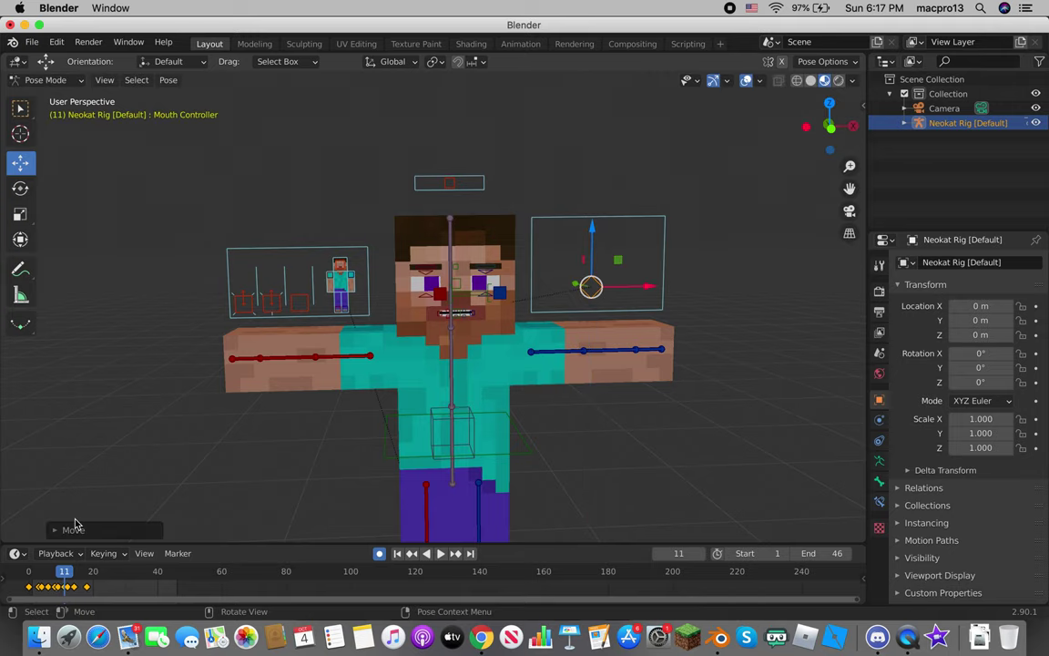
pyautogui.click(28, 570)
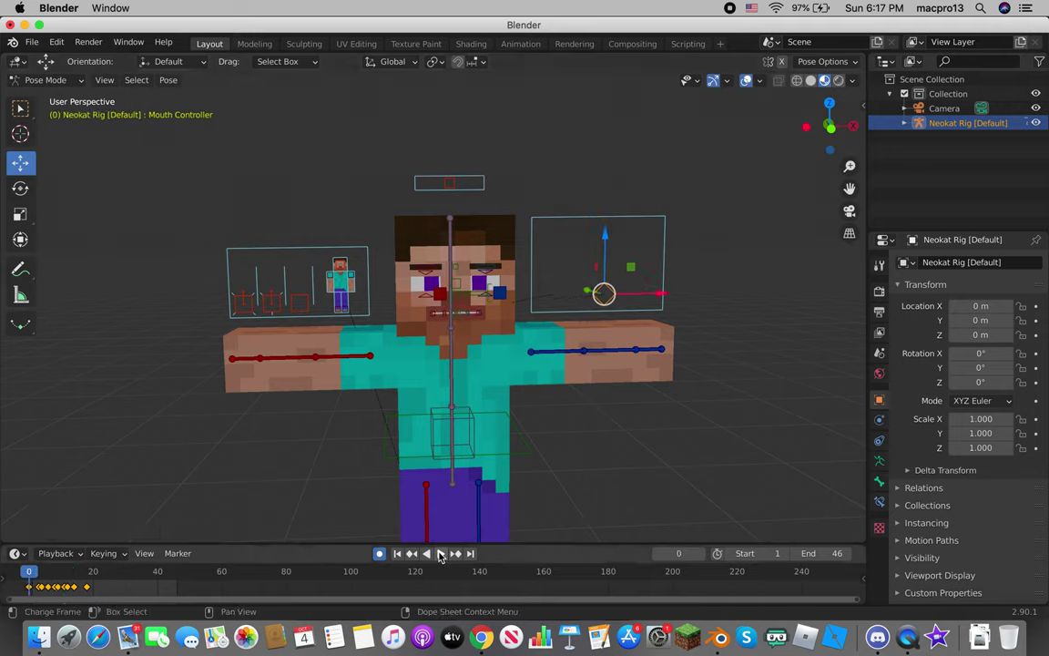
# Step: Play to frame 25, key the mouth pose, open it at 26 and close it at 28
pyautogui.click(440, 553)
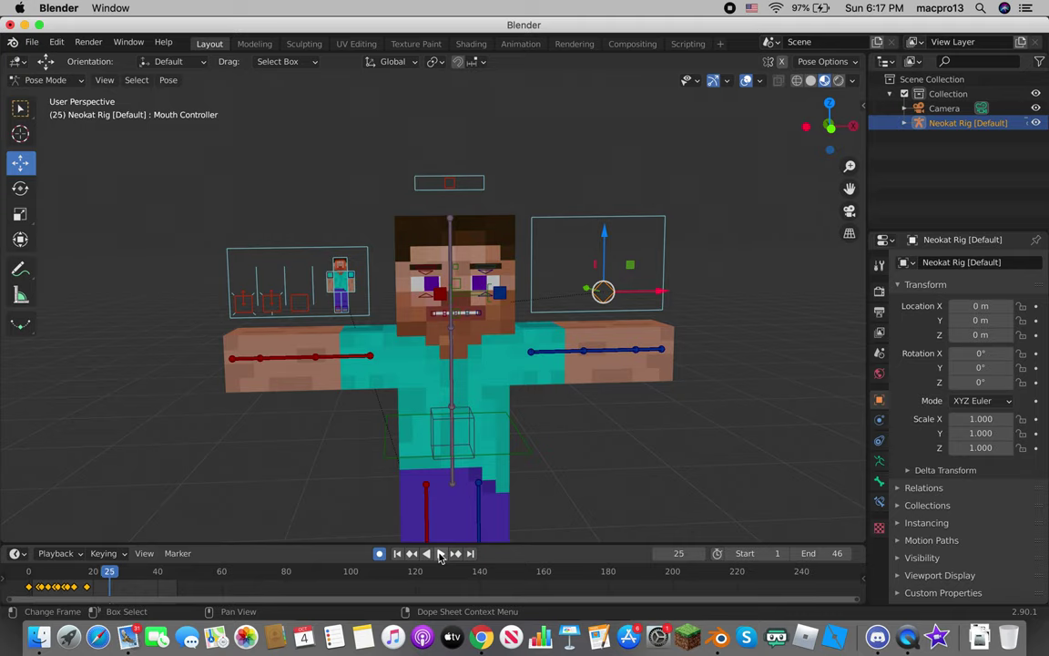
pyautogui.press('i')
pyautogui.press('Right')
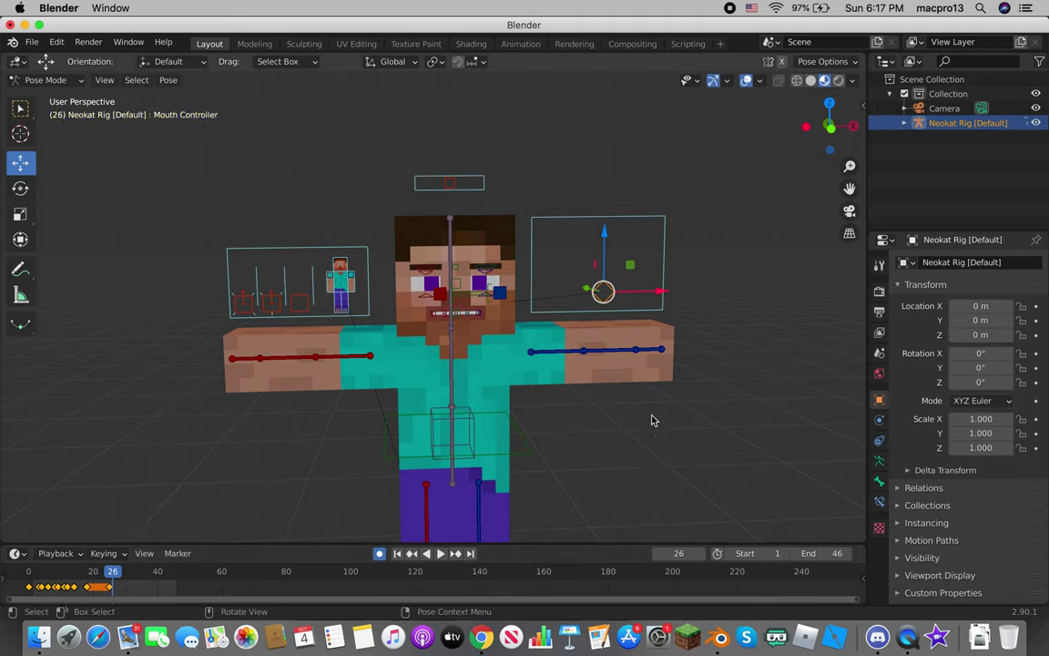
pyautogui.moveTo(604, 240); pyautogui.dragTo(609, 239)
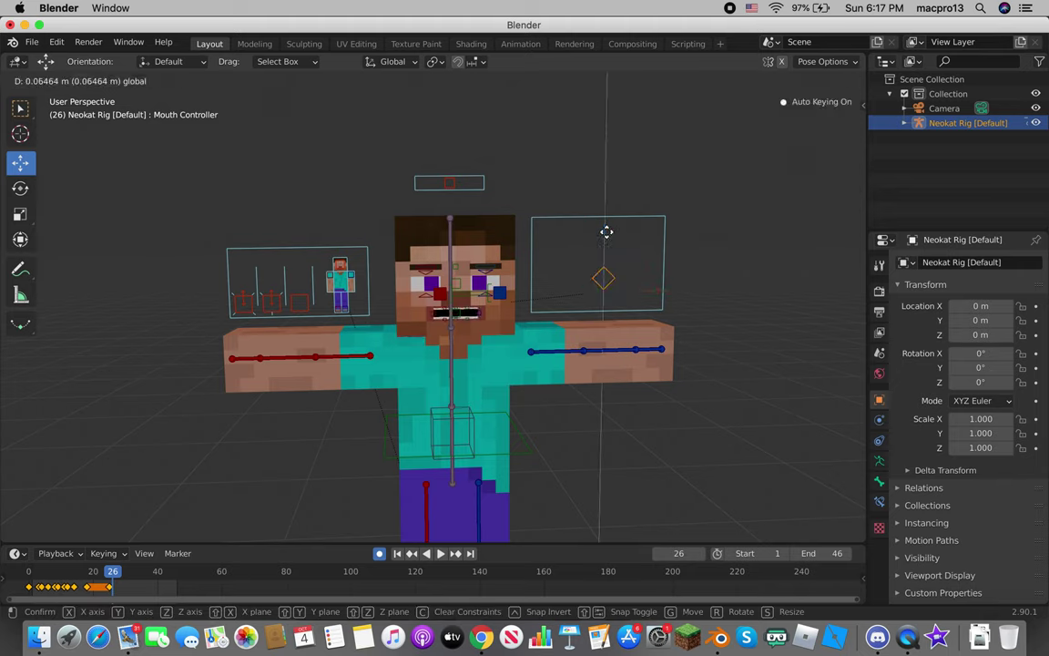
pyautogui.press('Right')
pyautogui.press('Right')
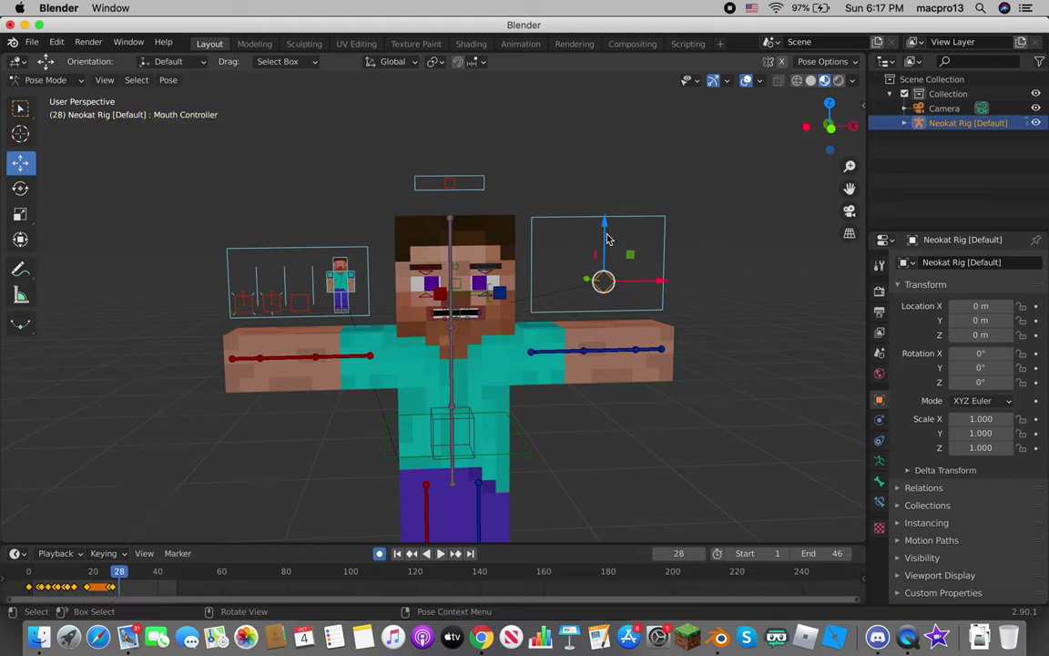
pyautogui.press('Right')
pyautogui.moveTo(607, 240); pyautogui.dragTo(607, 246)
pyautogui.press('Right')
# Step: Move the mouth controller at frame 31, open the mouth at 35 and nudge it left
pyautogui.press('Right')
pyautogui.press('g')
pyautogui.click(643, 424)
pyautogui.press('Right')
pyautogui.press('Right')
pyautogui.press('Right')
pyautogui.press('Right')
pyautogui.press('Right')
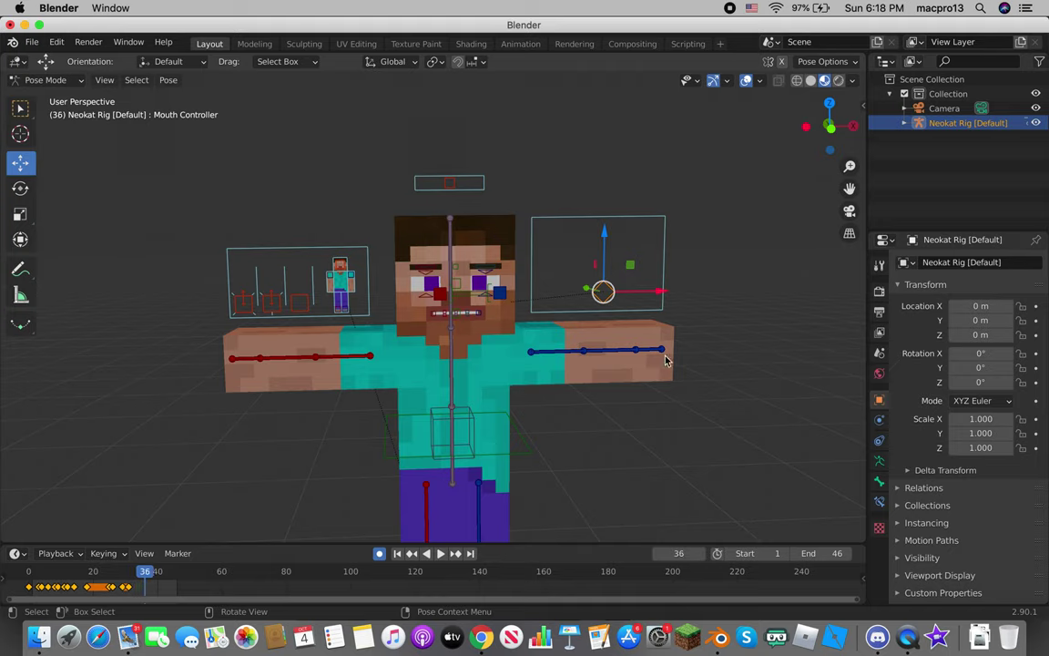
pyautogui.press('Left')
pyautogui.press('g')
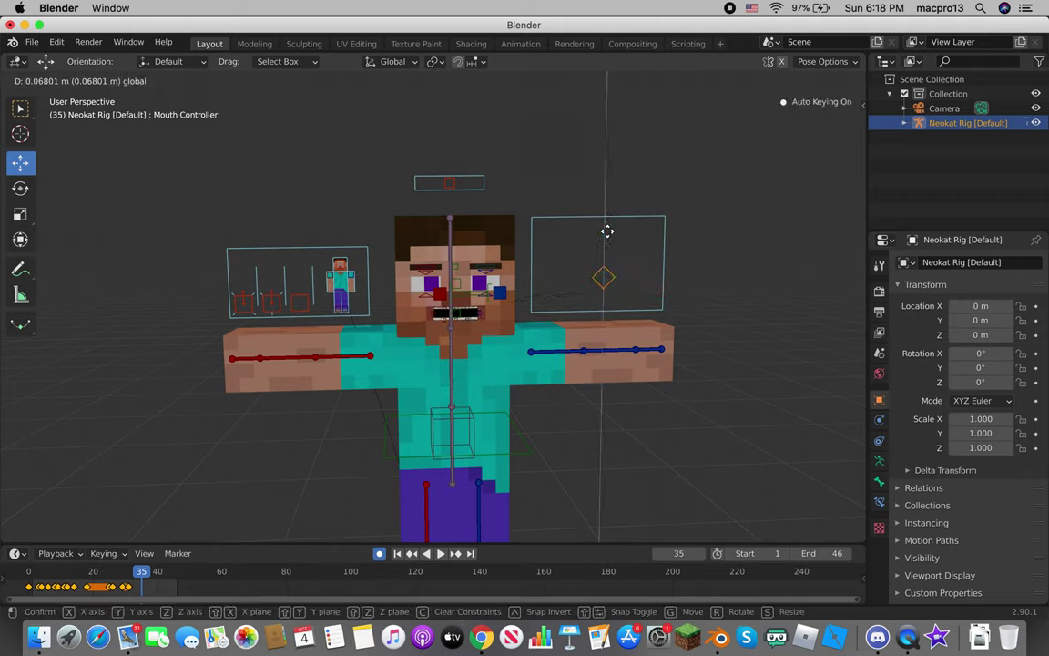
pyautogui.click(610, 248)
pyautogui.press('g')
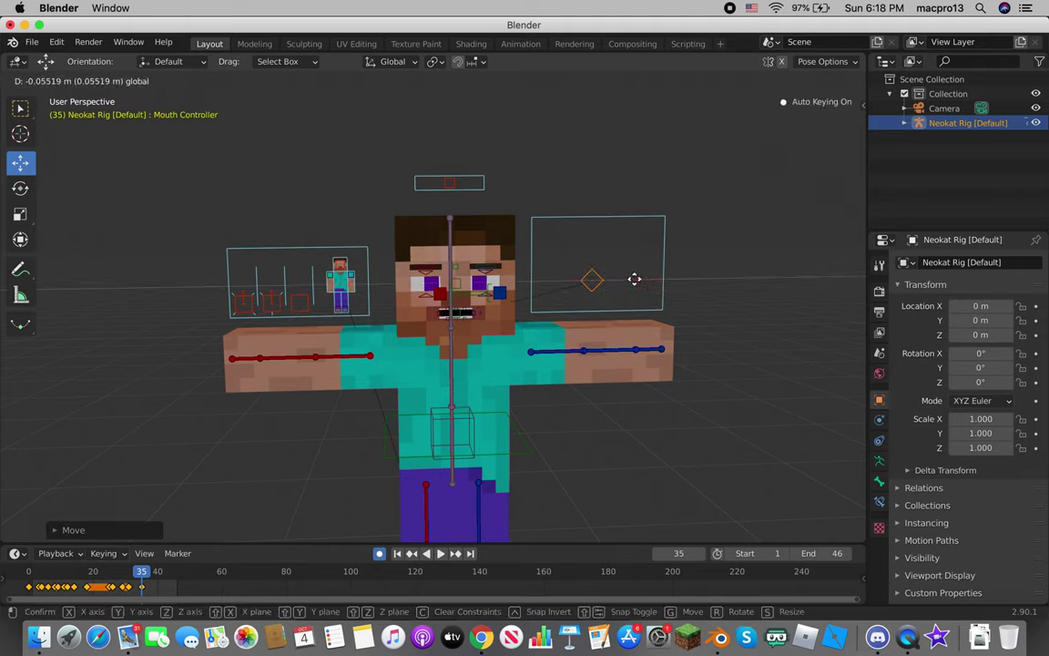
pyautogui.click(634, 281)
# Step: Shift the mouth right and down at frame 42, then slide it left at frame 39
pyautogui.press('Right')
pyautogui.press('Right')
pyautogui.press('Right')
pyautogui.press('Right')
pyautogui.press('Right')
pyautogui.press('Right')
pyautogui.press('Right')
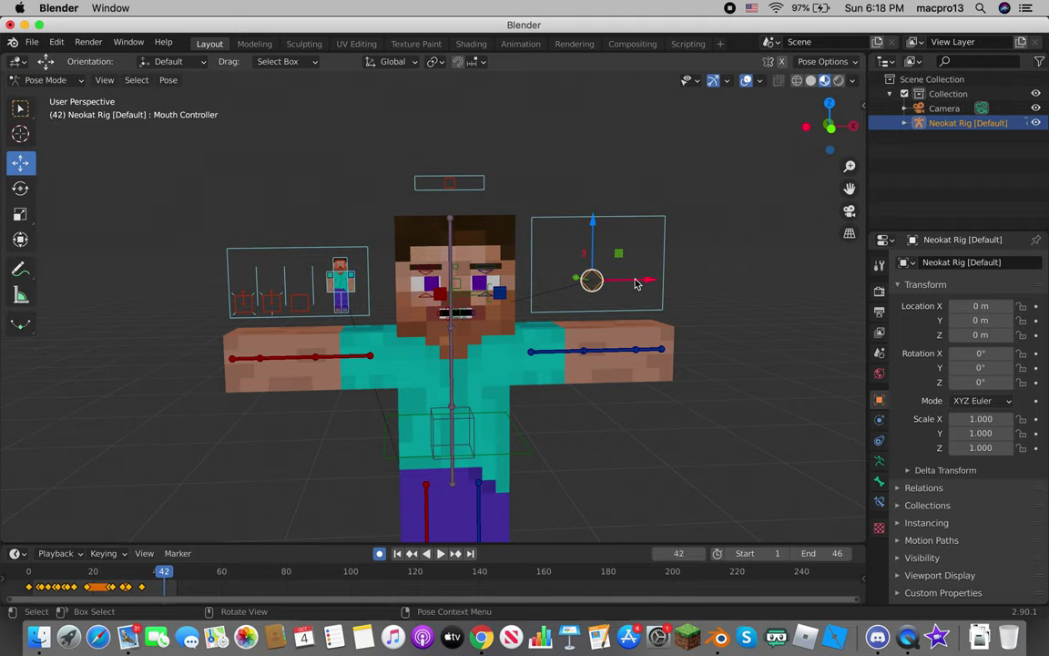
pyautogui.press('g')
pyautogui.click(651, 281)
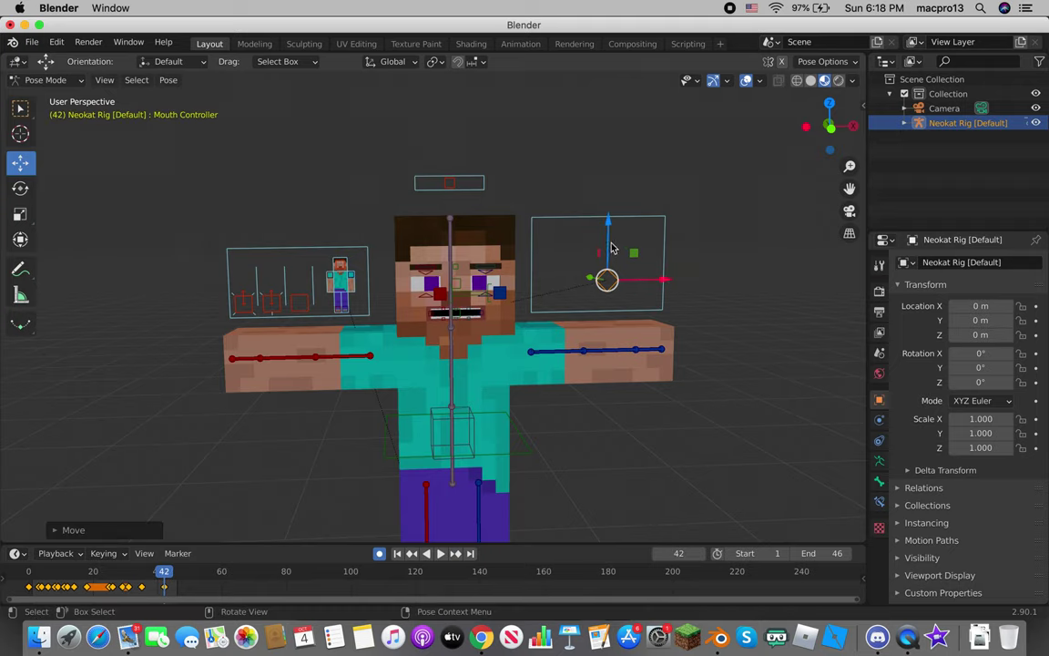
pyautogui.press('g')
pyautogui.click(611, 266)
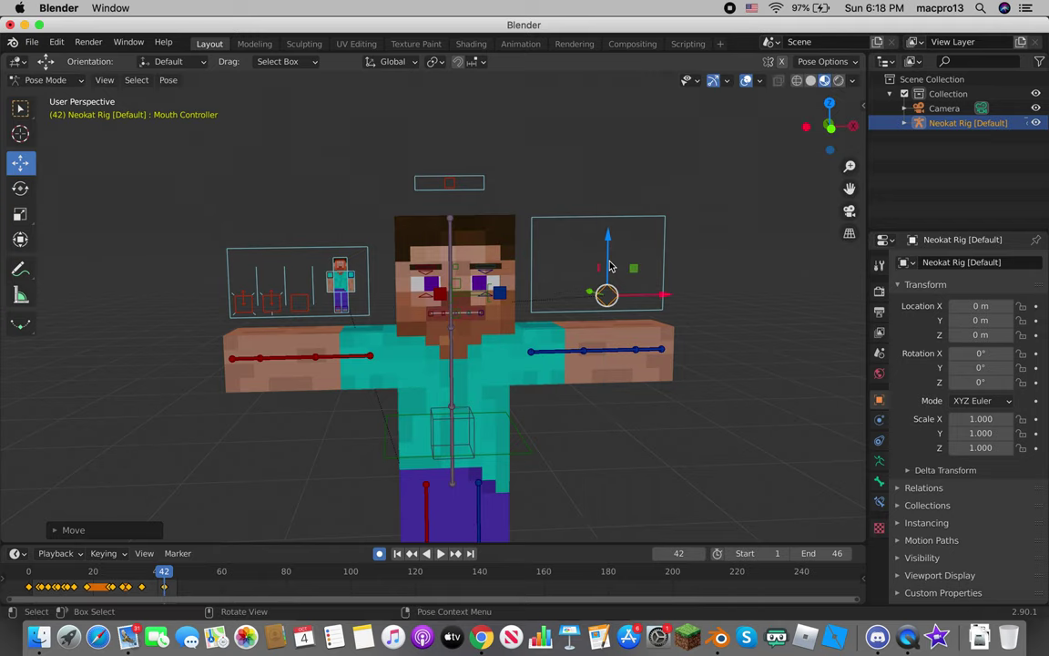
pyautogui.press('Left')
pyautogui.press('Left')
pyautogui.press('Left')
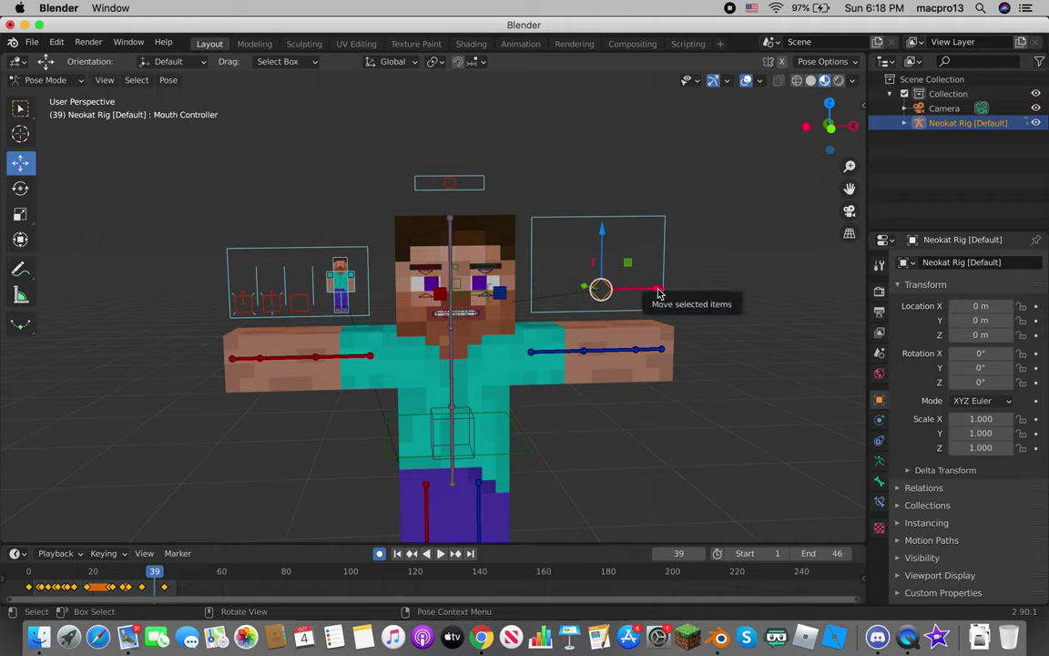
pyautogui.moveTo(658, 290); pyautogui.dragTo(645, 288)
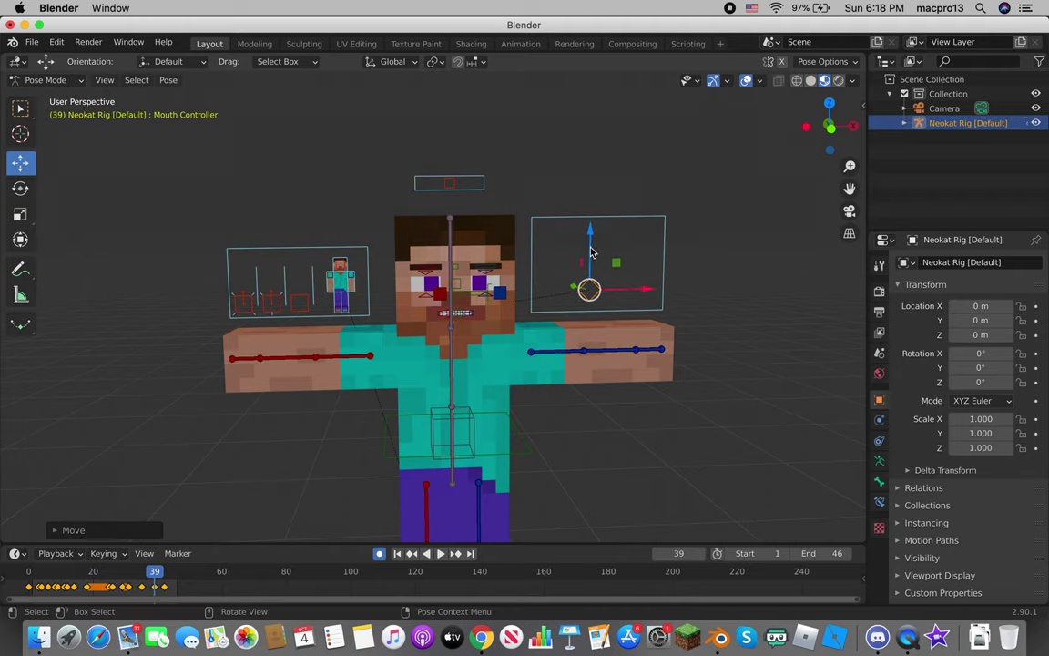
# Step: Move the mouth controller vertically only (G Z) at frame 39, then return to frame 0
pyautogui.press('g')
pyautogui.press('z')
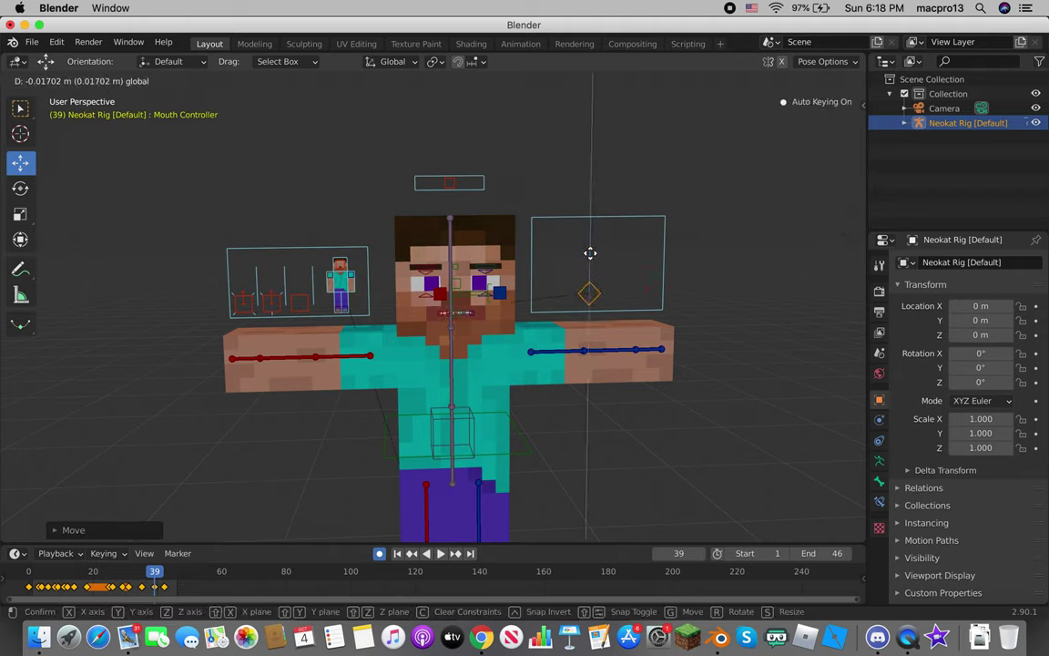
pyautogui.click(588, 252)
pyautogui.click(30, 574)
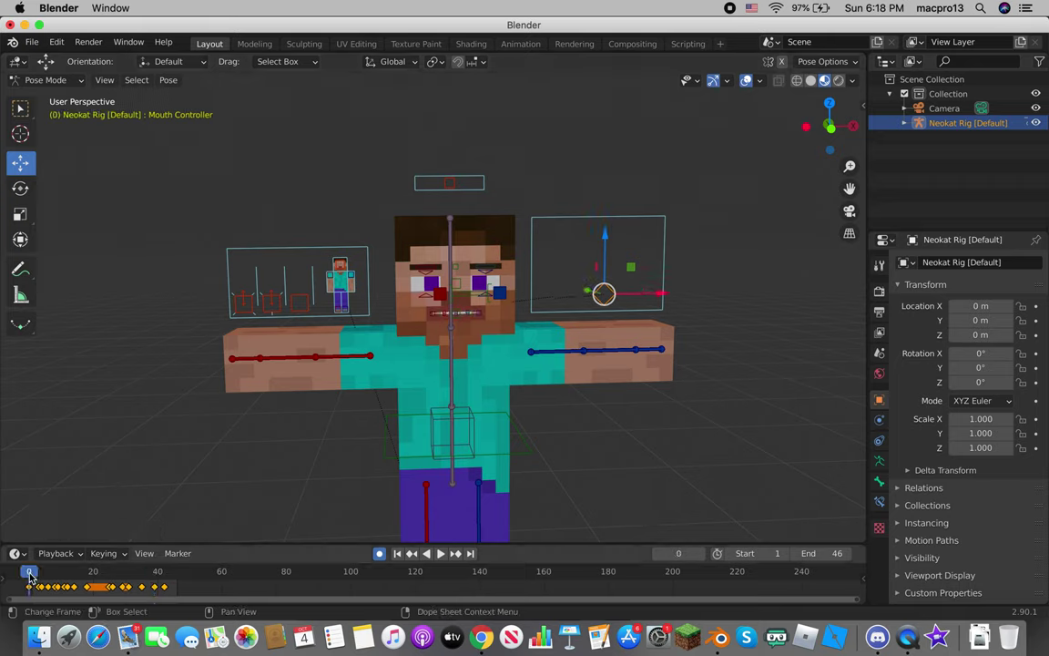
# Step: Play the lip sync twice from frame 0, return to the first frame, and show Render Properties
pyautogui.click(439, 554)
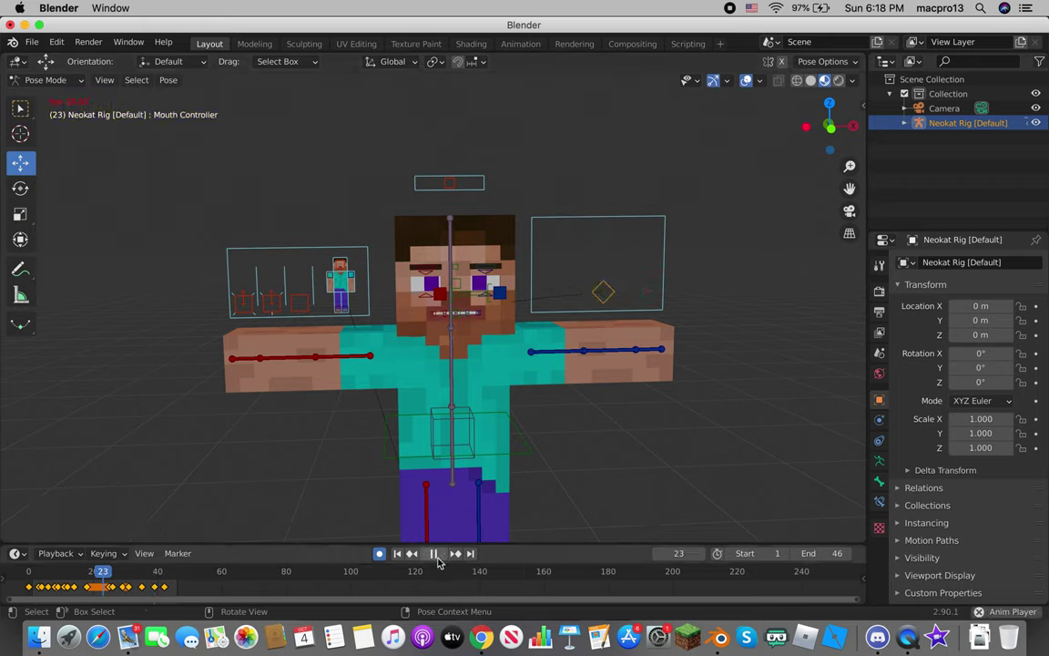
pyautogui.press('space')
pyautogui.click(29, 572)
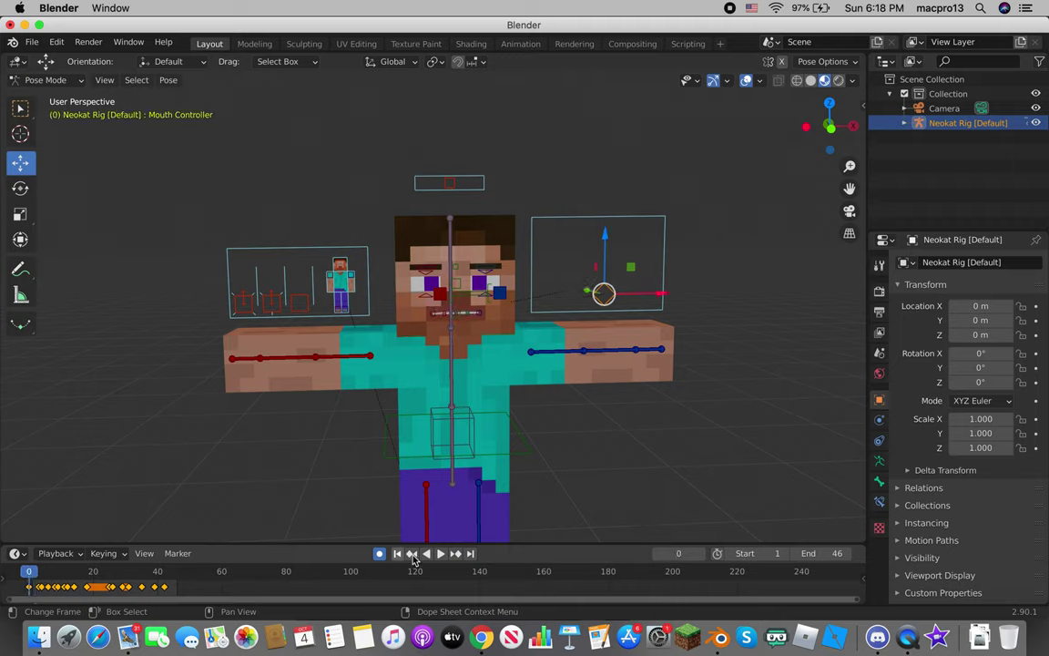
pyautogui.click(439, 554)
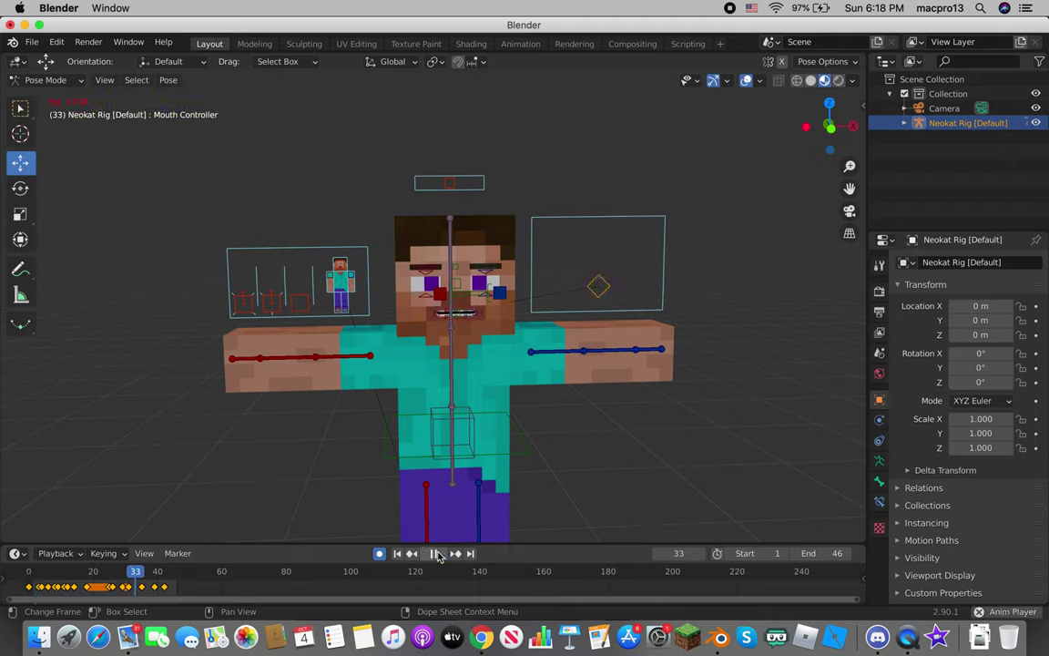
pyautogui.press('space')
pyautogui.click(38, 572)
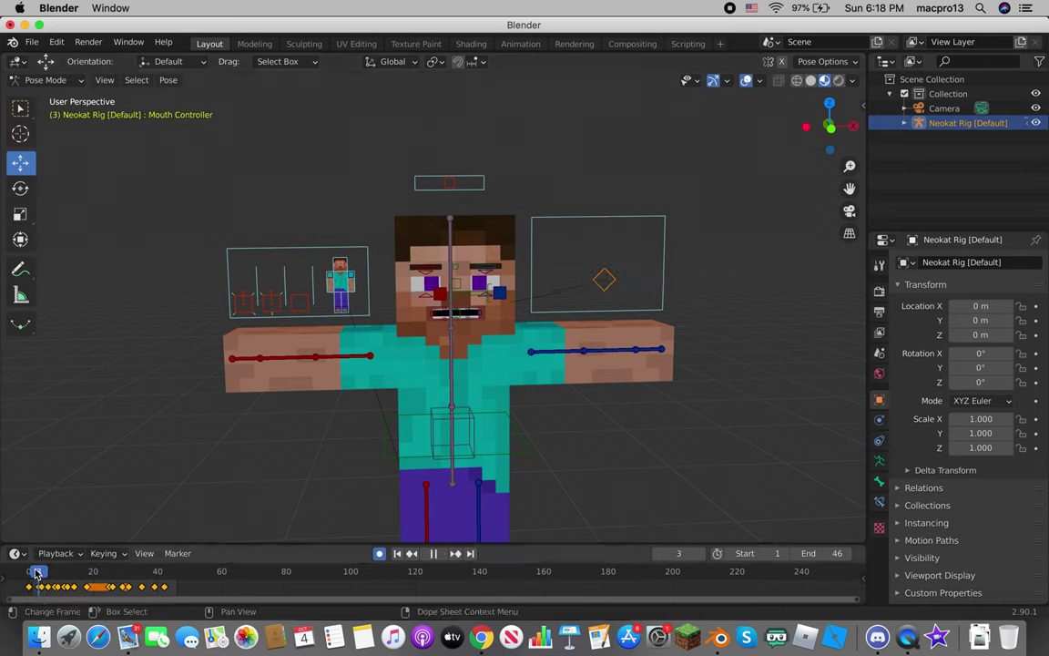
pyautogui.press('Escape')
pyautogui.click(879, 293)
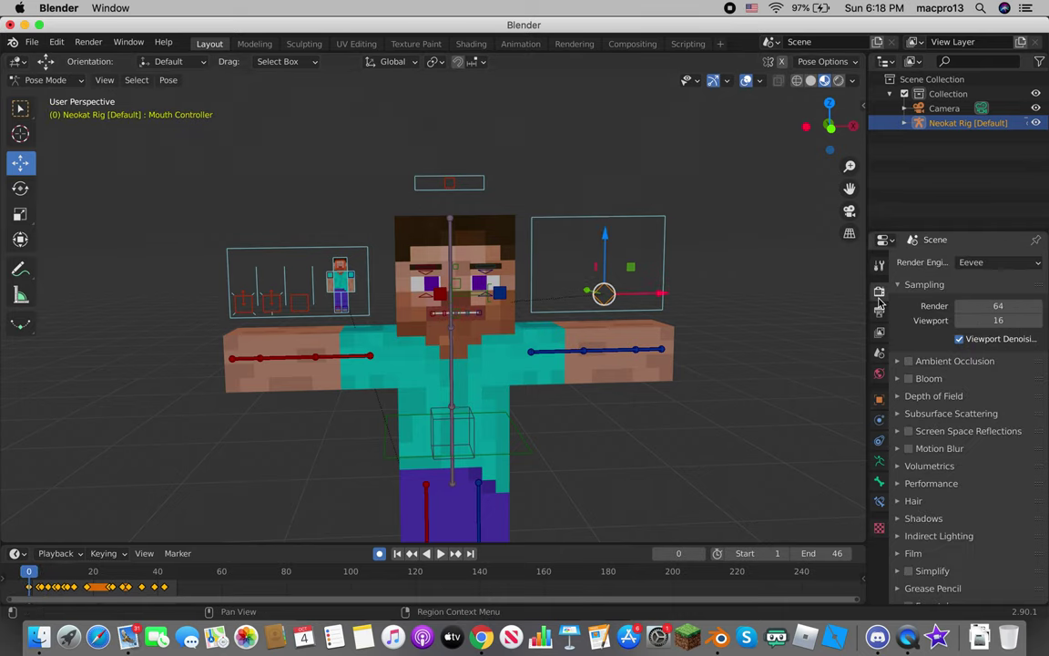
# Step: Set the Eevee render samples to 32
pyautogui.click(999, 307)
pyautogui.write('32')
pyautogui.press('Return')
# Step: Set the output resolution to 1280 × 720 in Output Properties
pyautogui.click(879, 331)
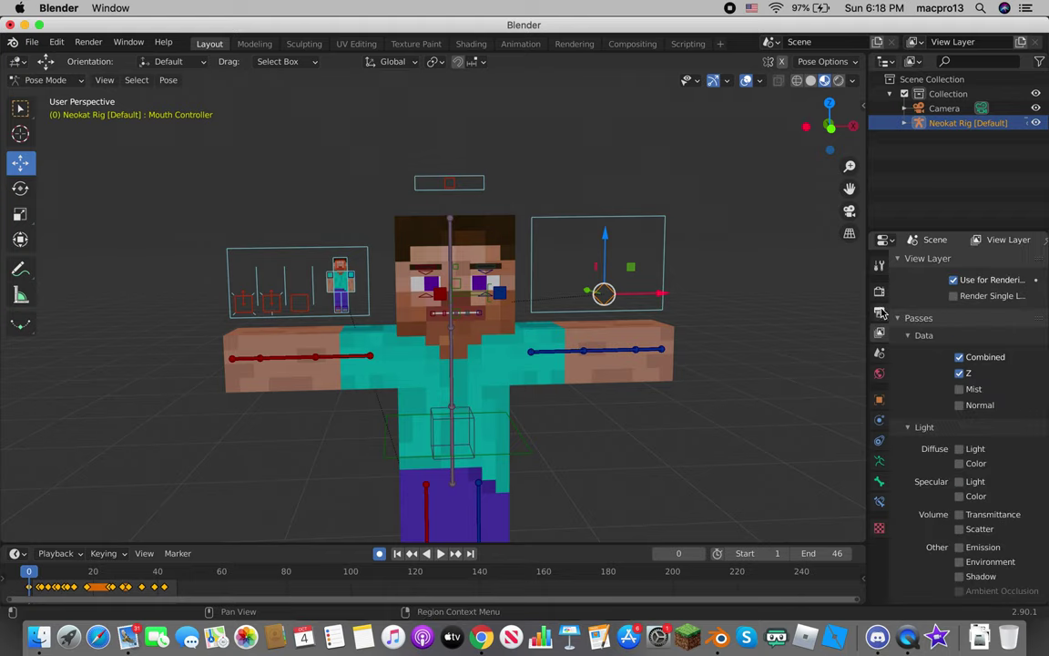
pyautogui.click(879, 311)
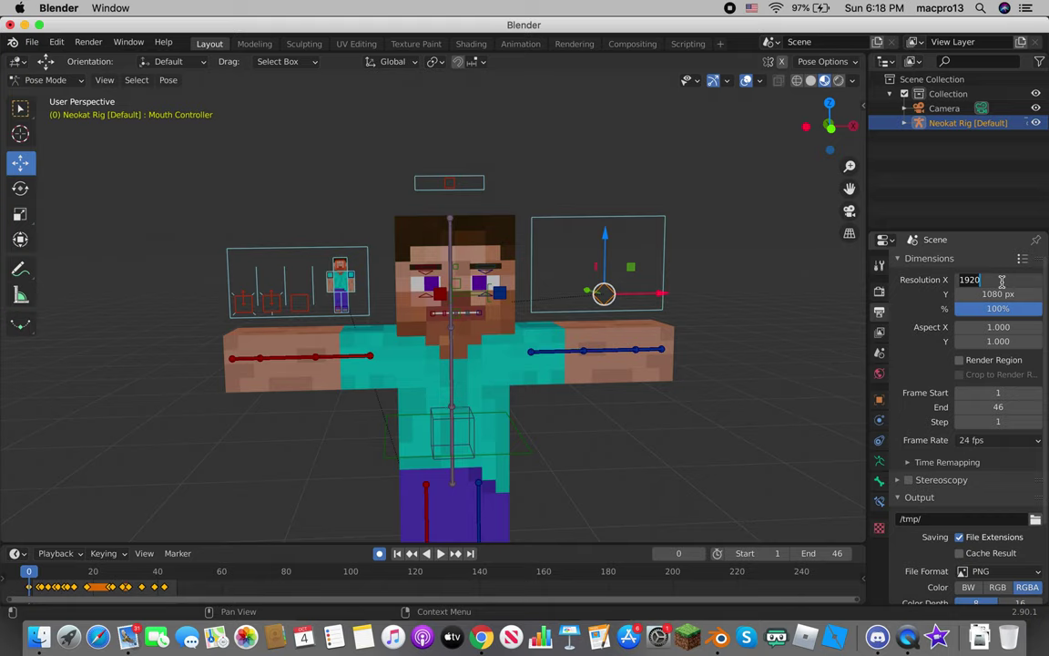
pyautogui.write('1')
pyautogui.click(991, 294)
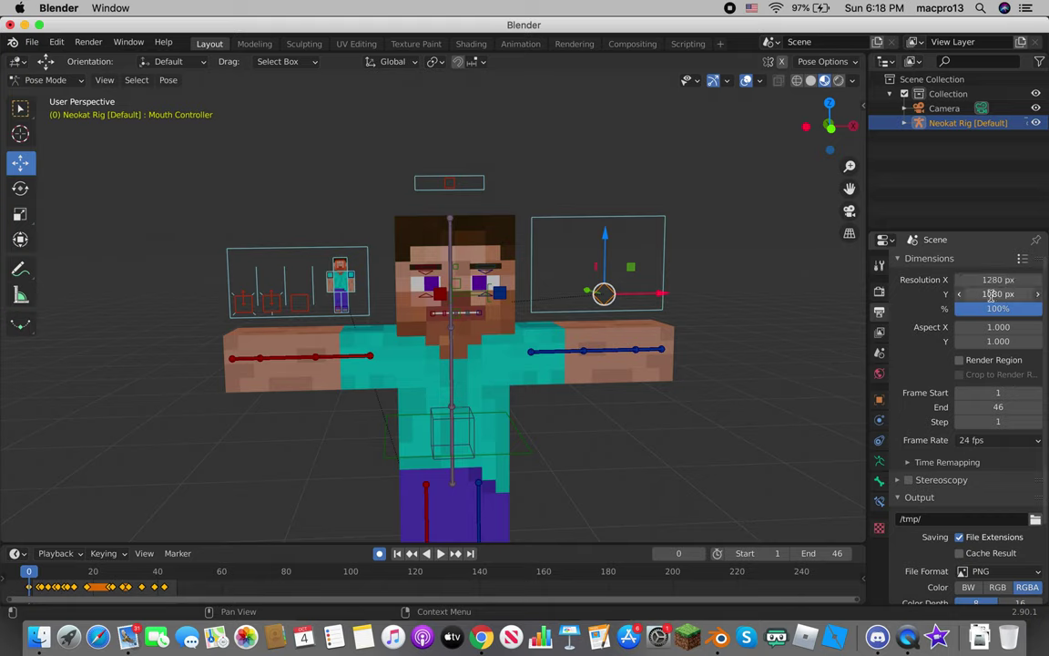
pyautogui.write('720')
pyautogui.press('Return')
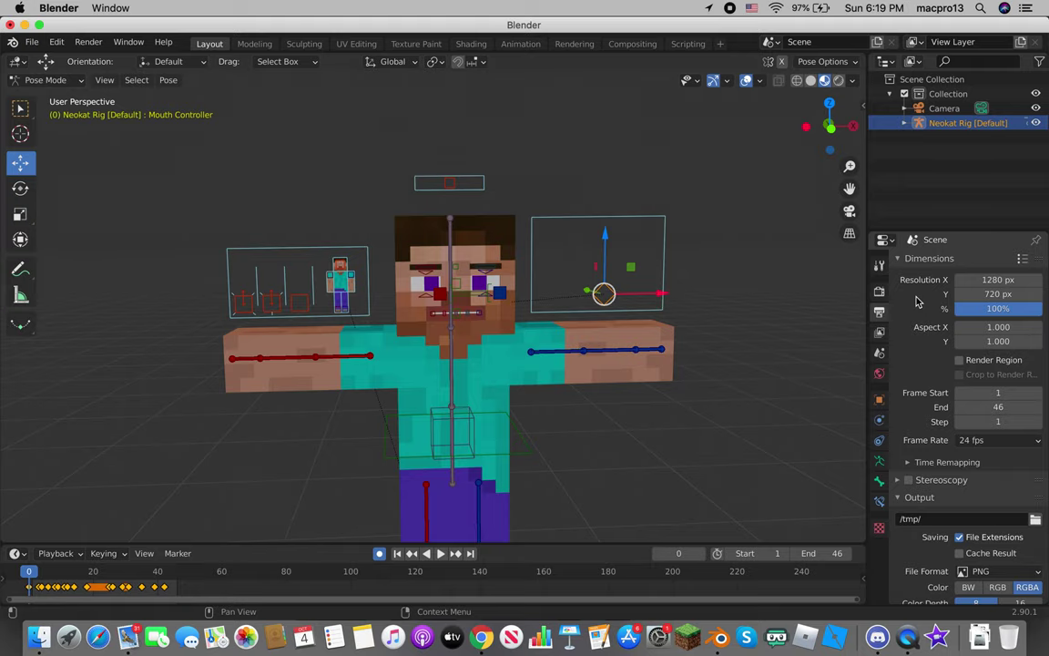
pyautogui.click(1036, 518)
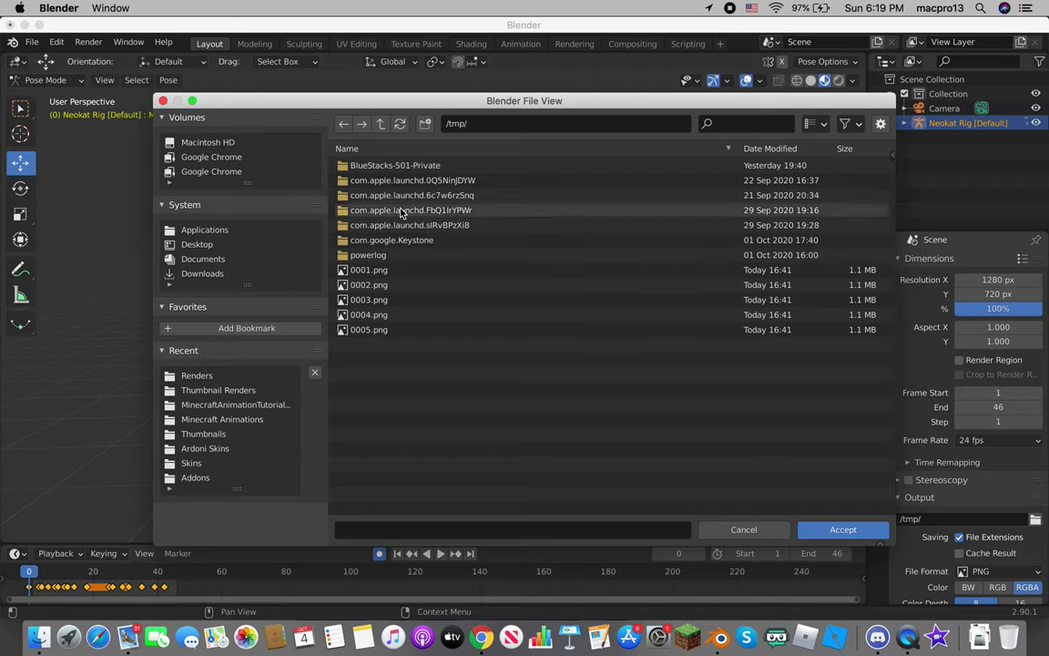
# Step: Browse from the root through Users, the home folder and Desktop to Minecraft Animations > Renders, and accept it
pyautogui.click(381, 124)
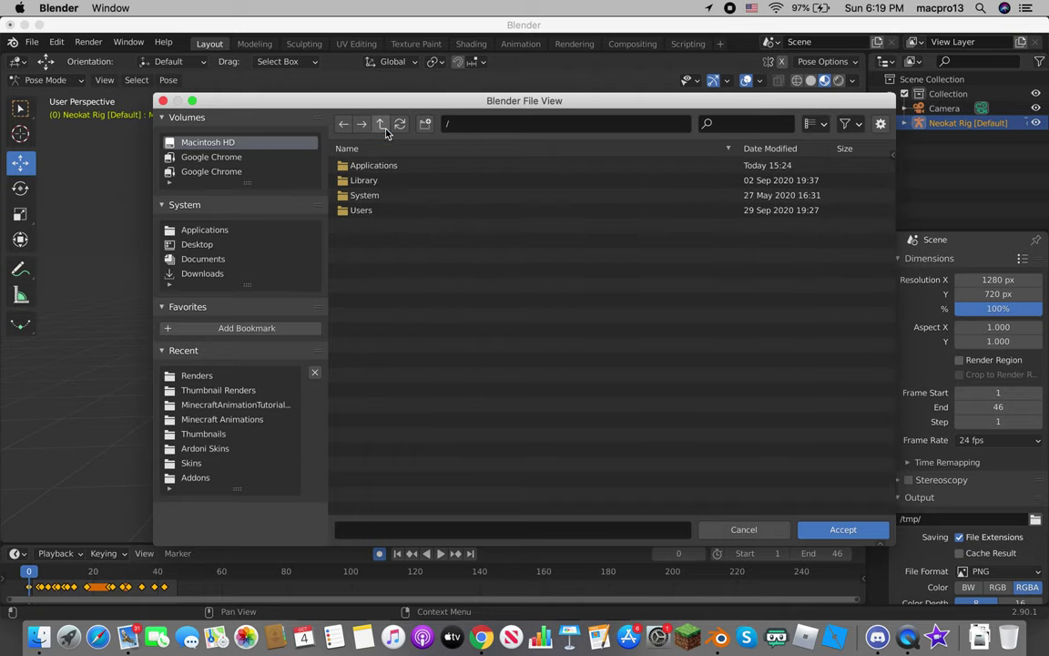
pyautogui.doubleClick(382, 211)
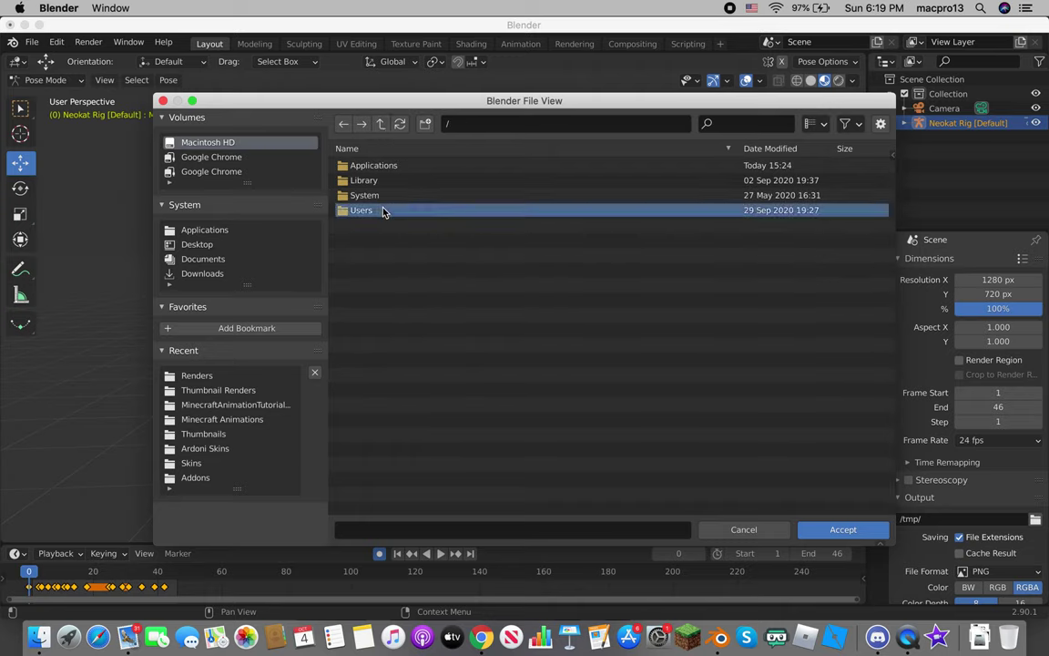
pyautogui.doubleClick(389, 180)
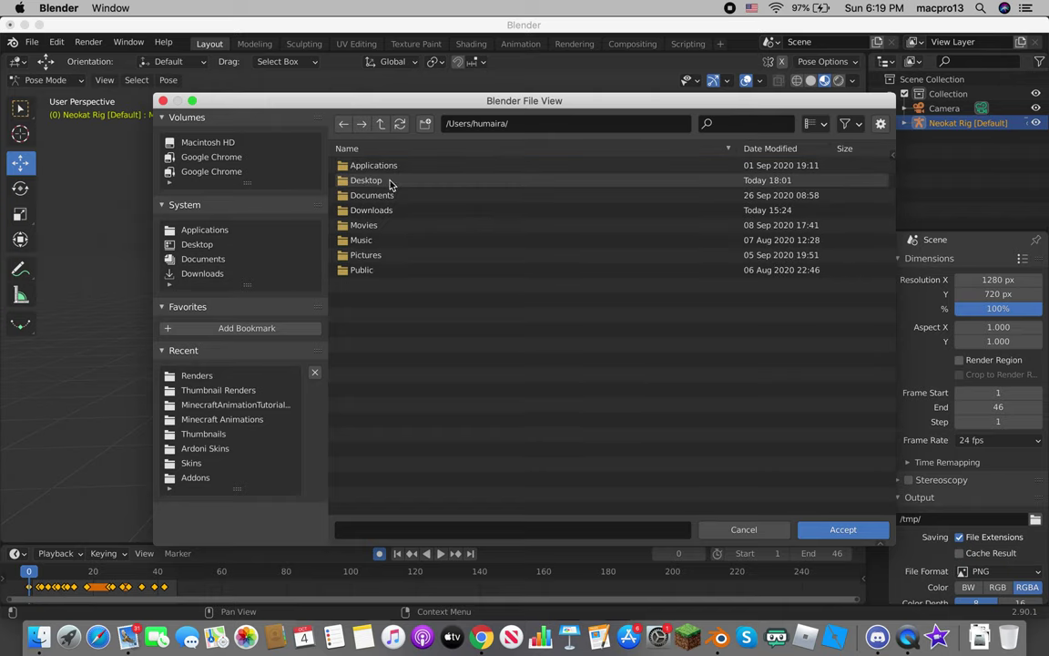
pyautogui.doubleClick(389, 182)
pyautogui.doubleClick(395, 167)
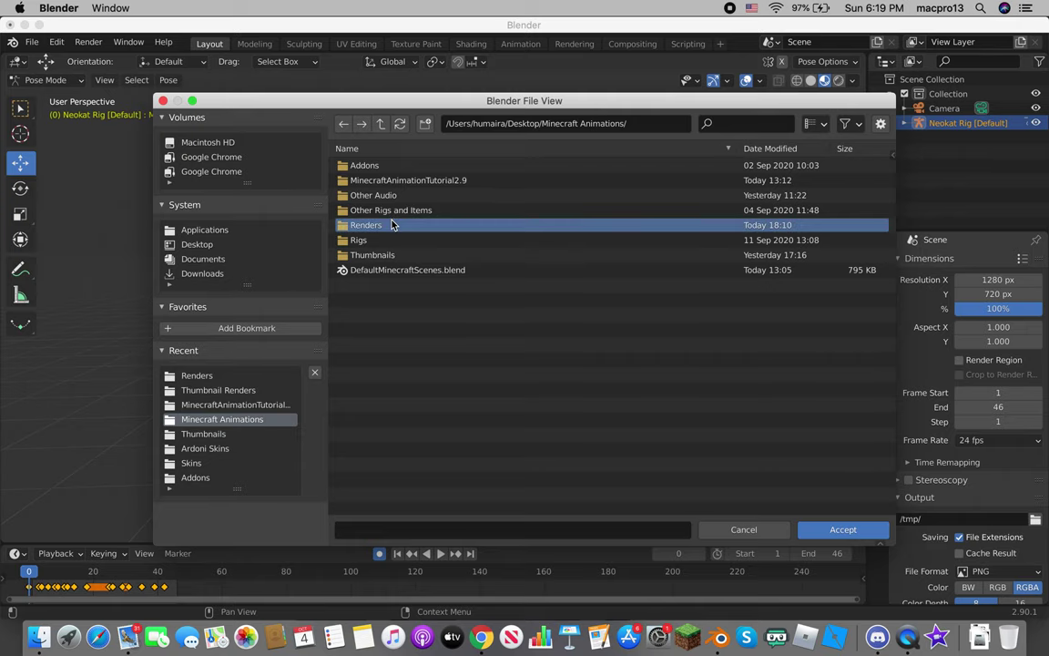
pyautogui.doubleClick(393, 225)
pyautogui.click(841, 529)
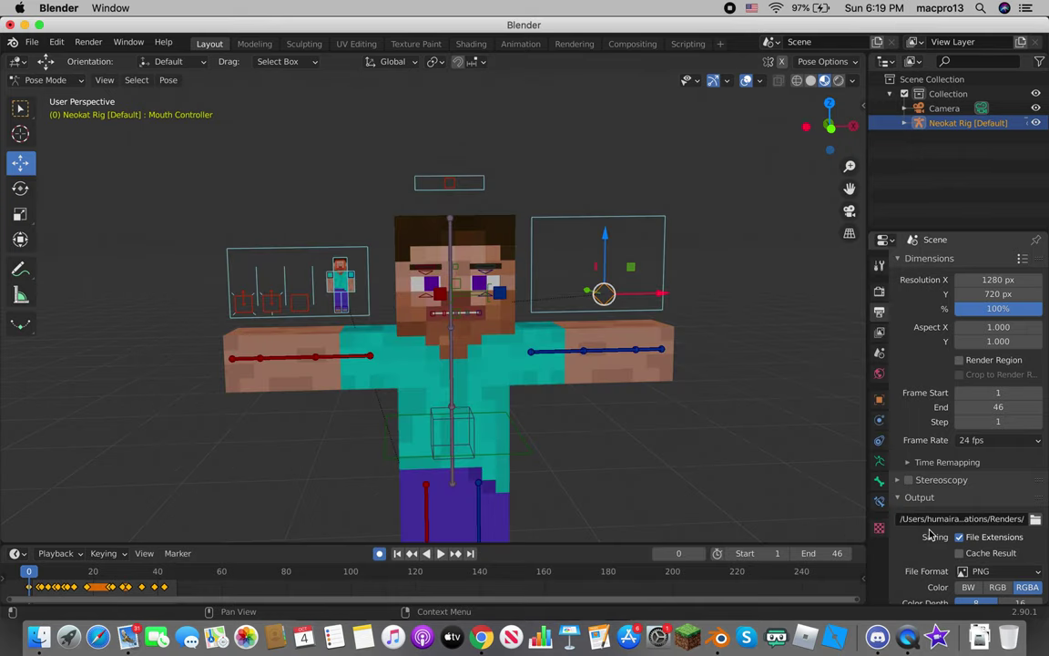
# Step: Set the output file format to AVI JPEG with 85% quality
pyautogui.scroll(-2, 938, 530)
pyautogui.scroll(-1, 938, 531)
pyautogui.scroll(-1, 939, 532)
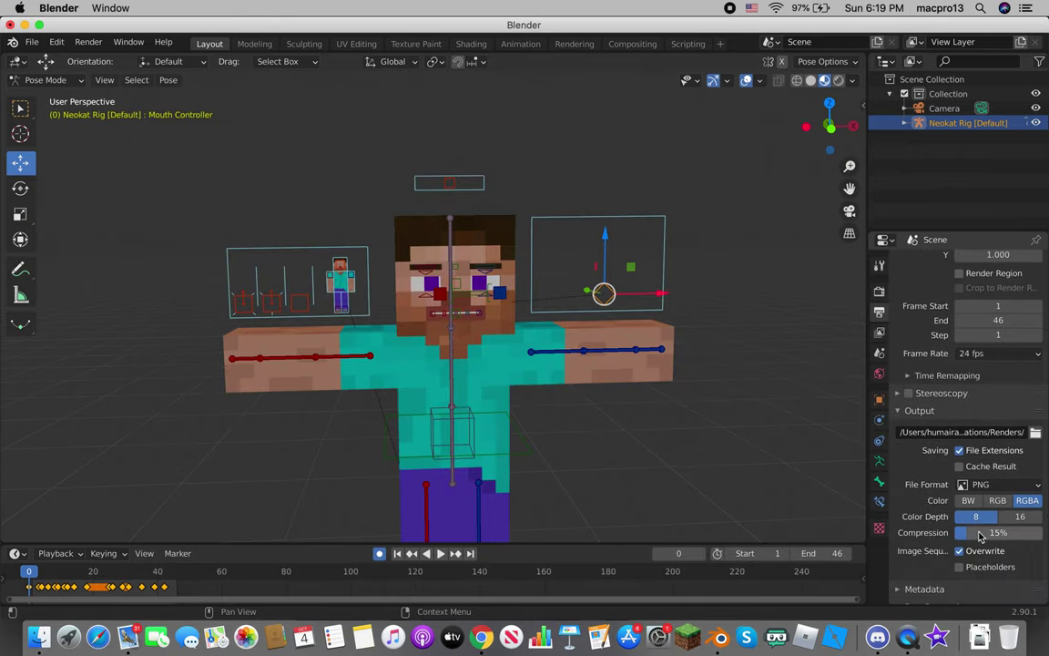
pyautogui.click(980, 482)
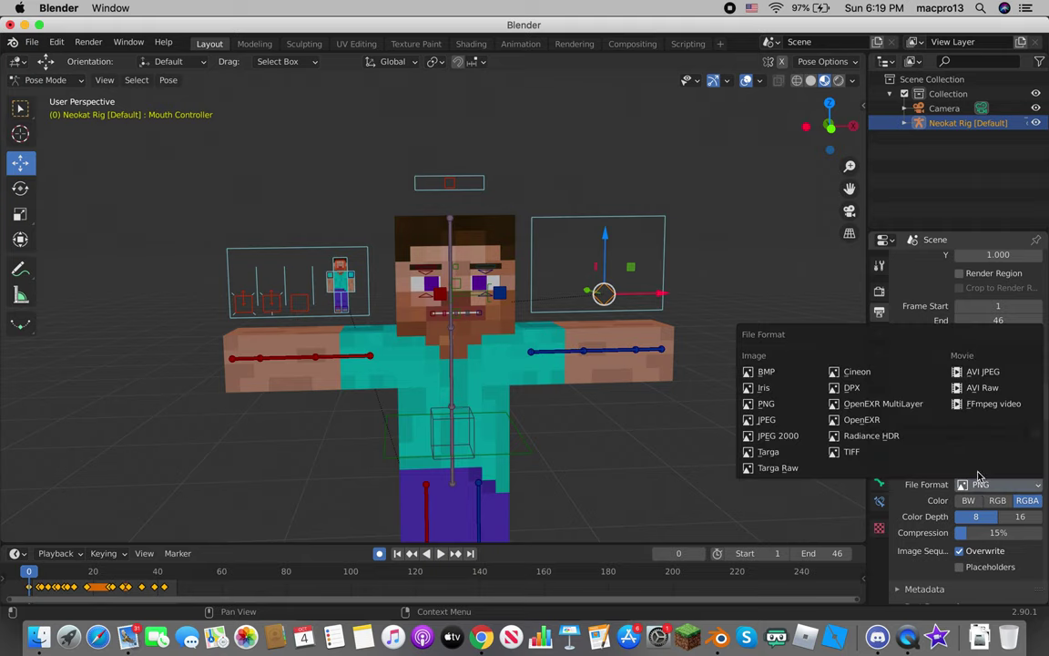
pyautogui.click(984, 371)
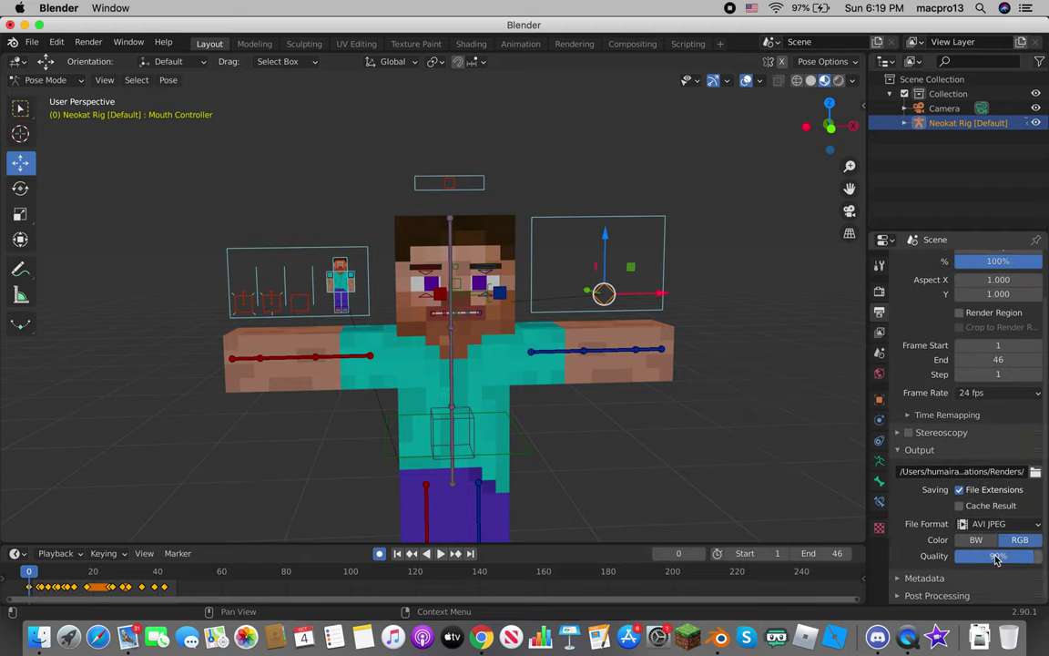
pyautogui.click(999, 560)
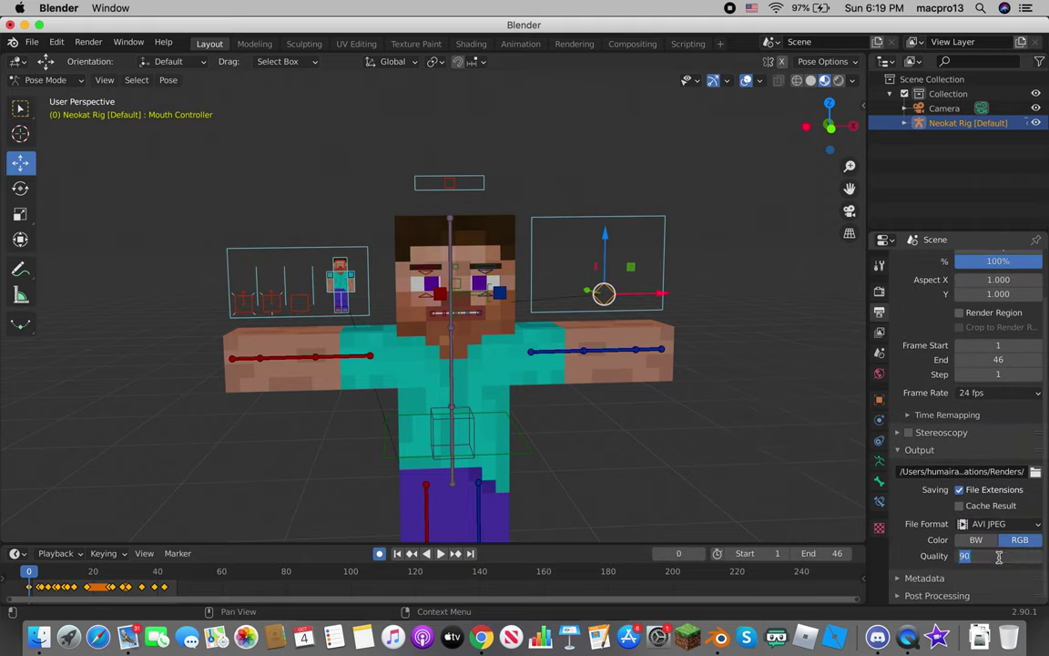
pyautogui.write('85')
pyautogui.press('Return')
pyautogui.scroll(2, 920, 545)
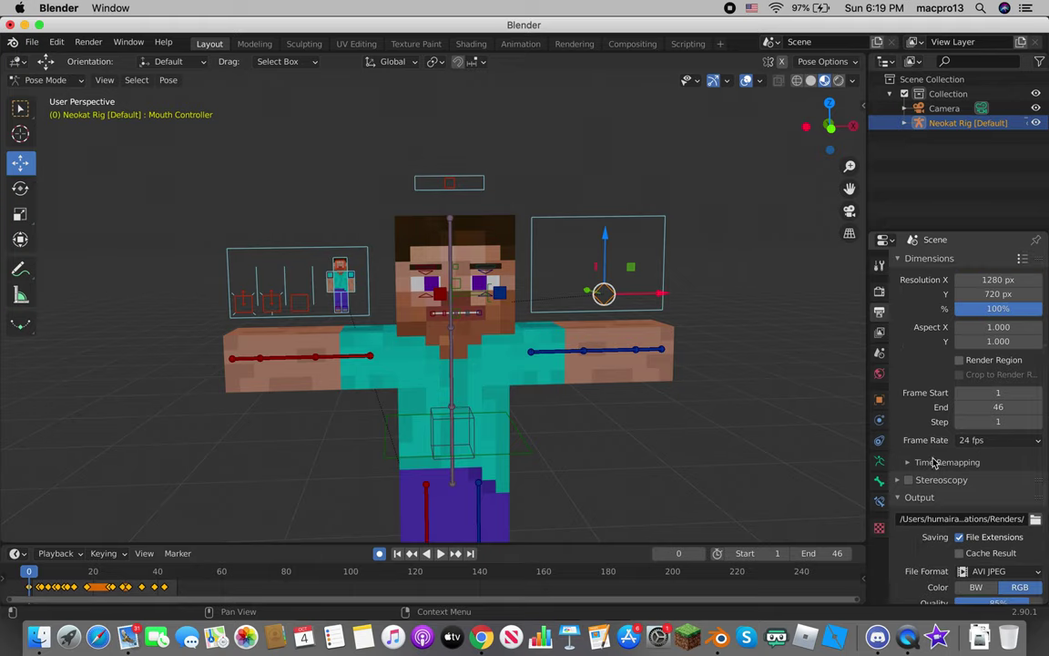
# Step: Go back to the Eevee render engine settings in the properties panel
pyautogui.click(882, 331)
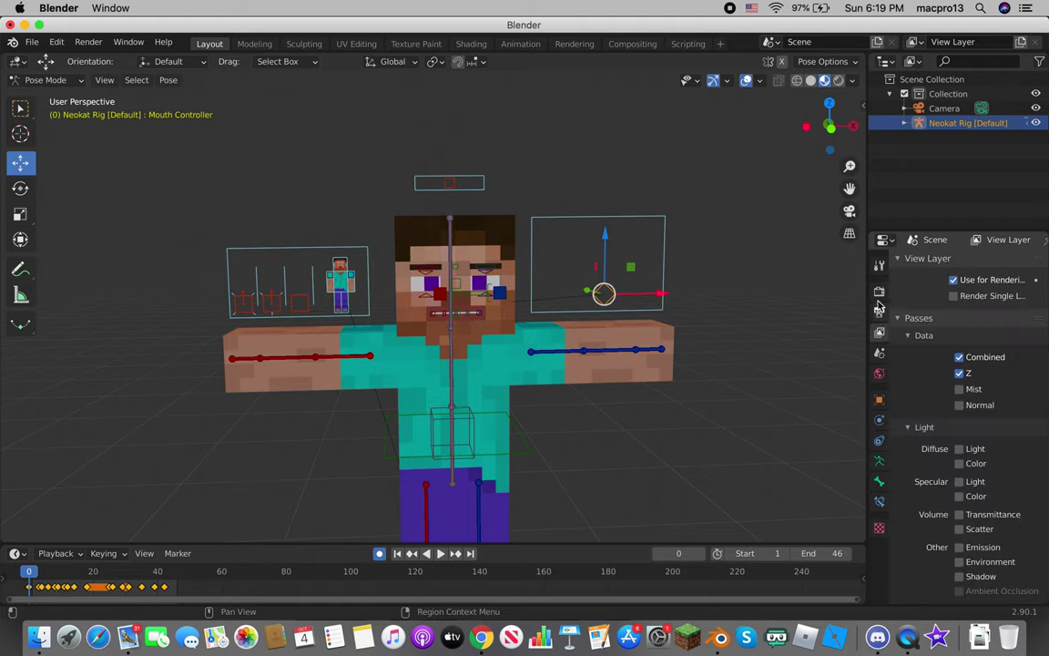
pyautogui.click(881, 293)
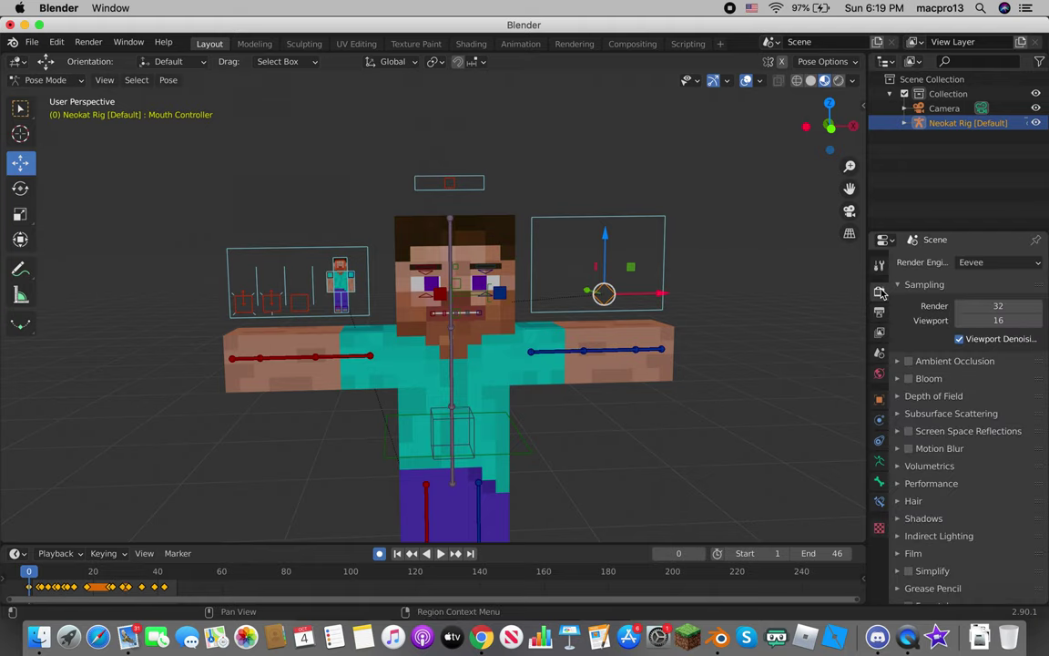
pyautogui.click(880, 264)
pyautogui.click(881, 292)
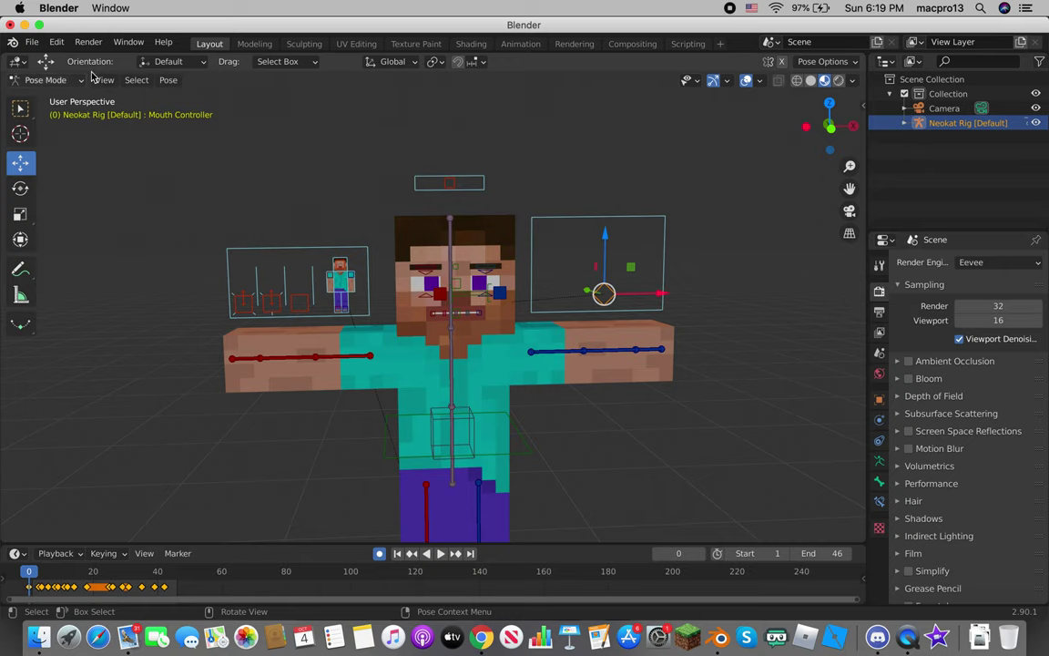
# Step: Lower the Eevee render samples from 32 to 16
pyautogui.click(96, 43)
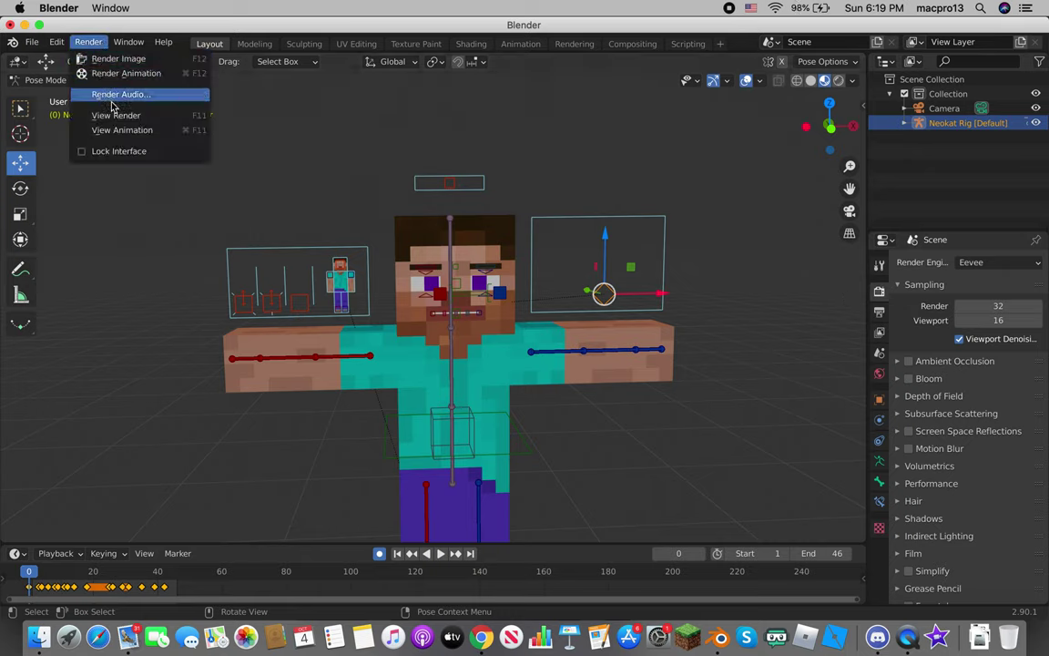
pyautogui.click(116, 201)
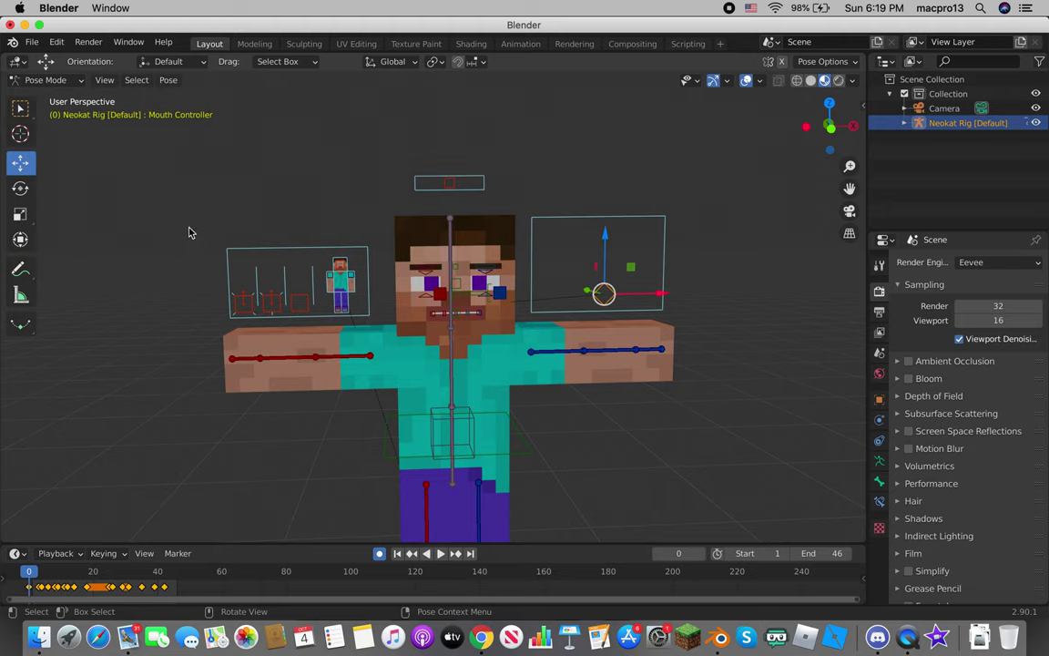
pyautogui.click(95, 79)
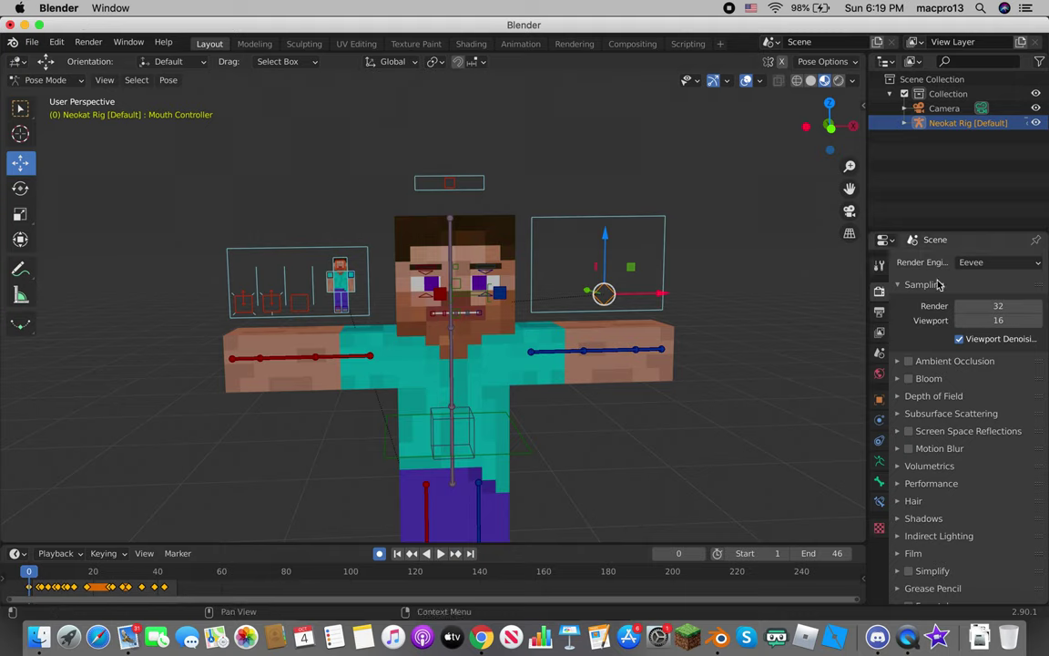
pyautogui.click(987, 307)
pyautogui.write('6')
pyautogui.press('Return')
# Step: Render the animation, then close the render window to stop it
pyautogui.click(88, 42)
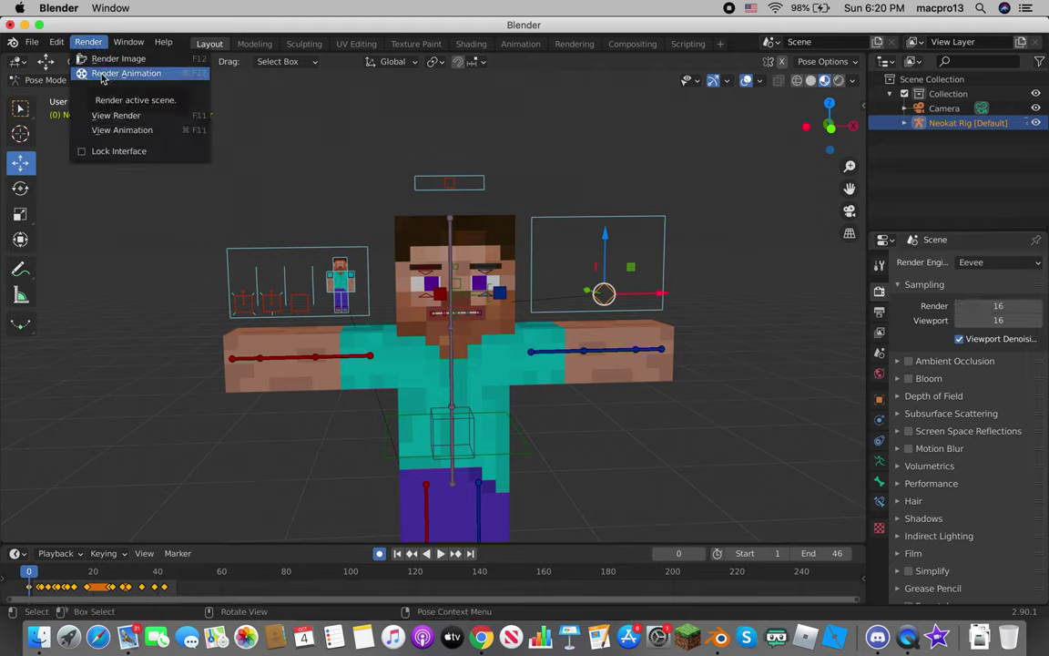
pyautogui.click(102, 77)
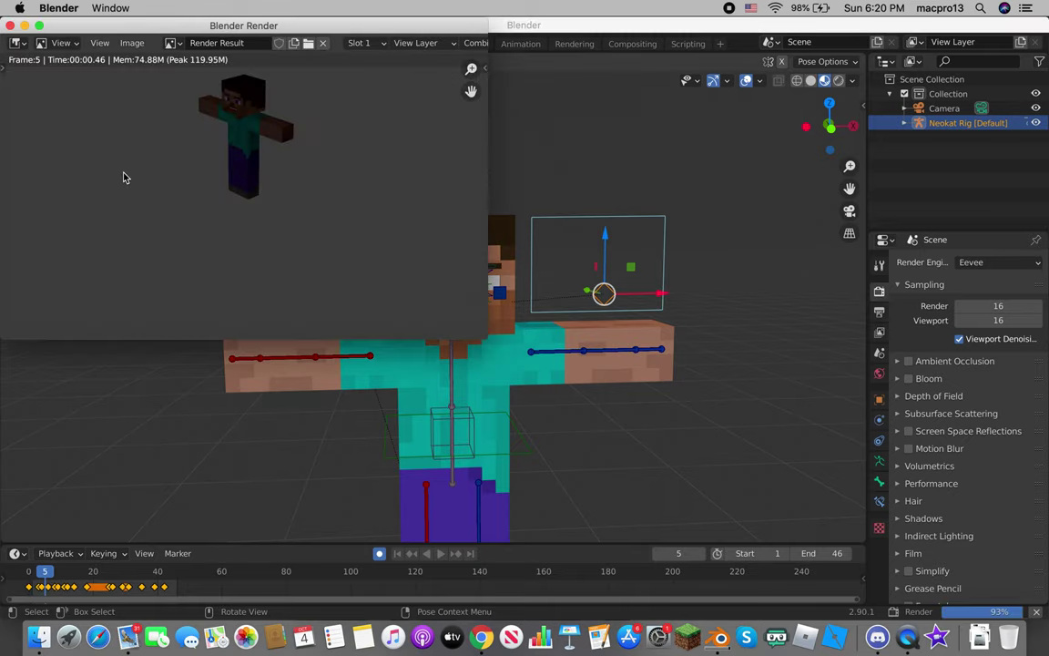
pyautogui.click(11, 26)
# Step: In Finder, move 0001-0046.avi from Desktop > Minecraft Animations > Renders to the Trash
pyautogui.click(39, 637)
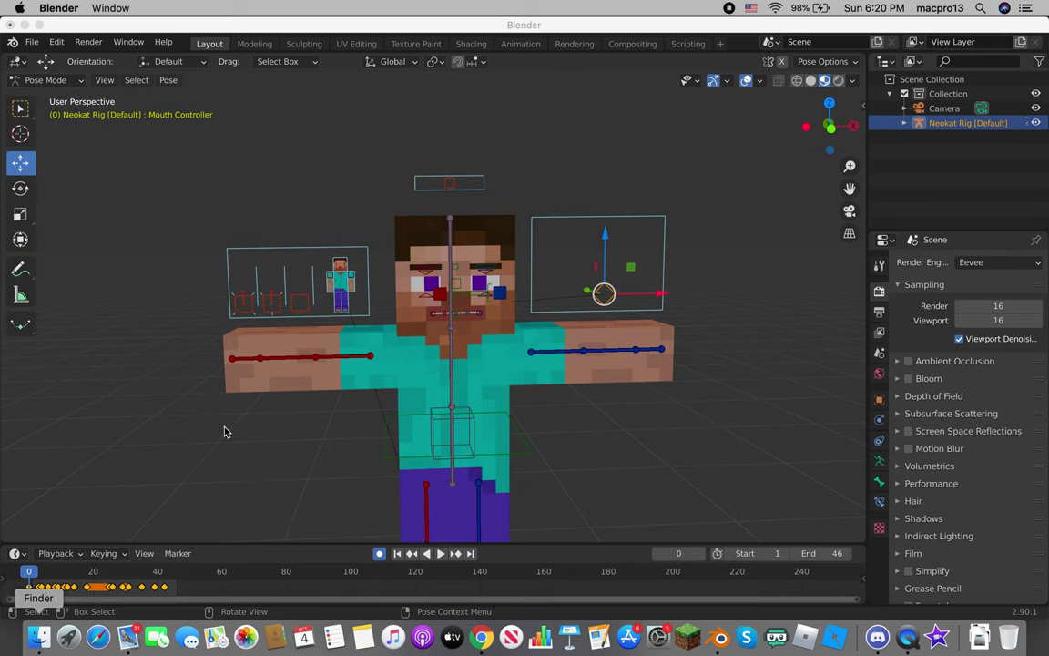
pyautogui.click(362, 207)
pyautogui.doubleClick(456, 148)
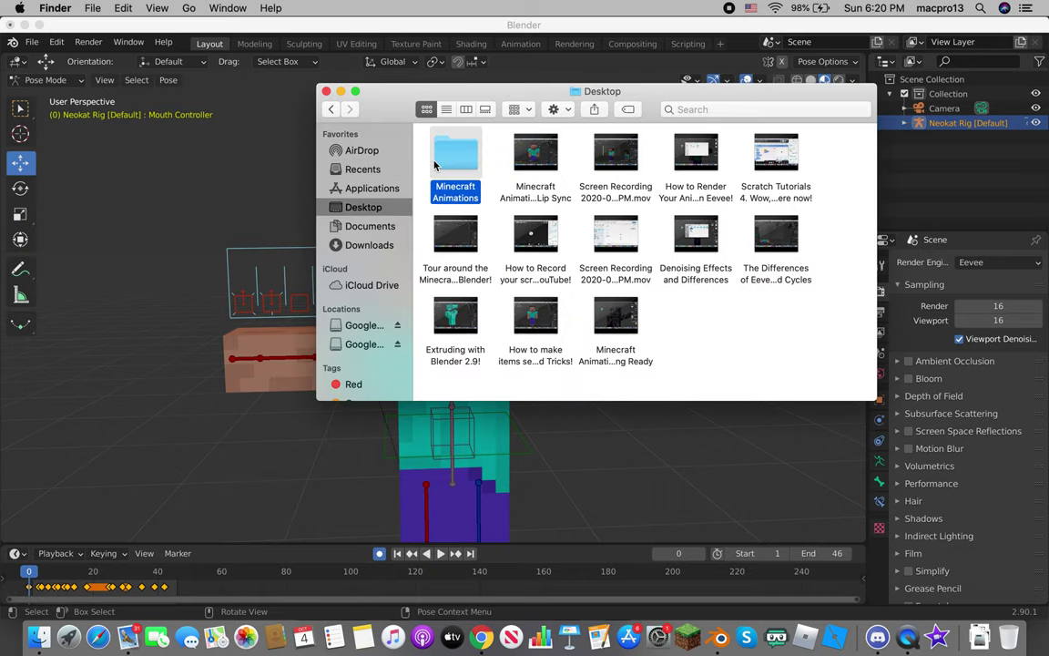
pyautogui.doubleClick(694, 159)
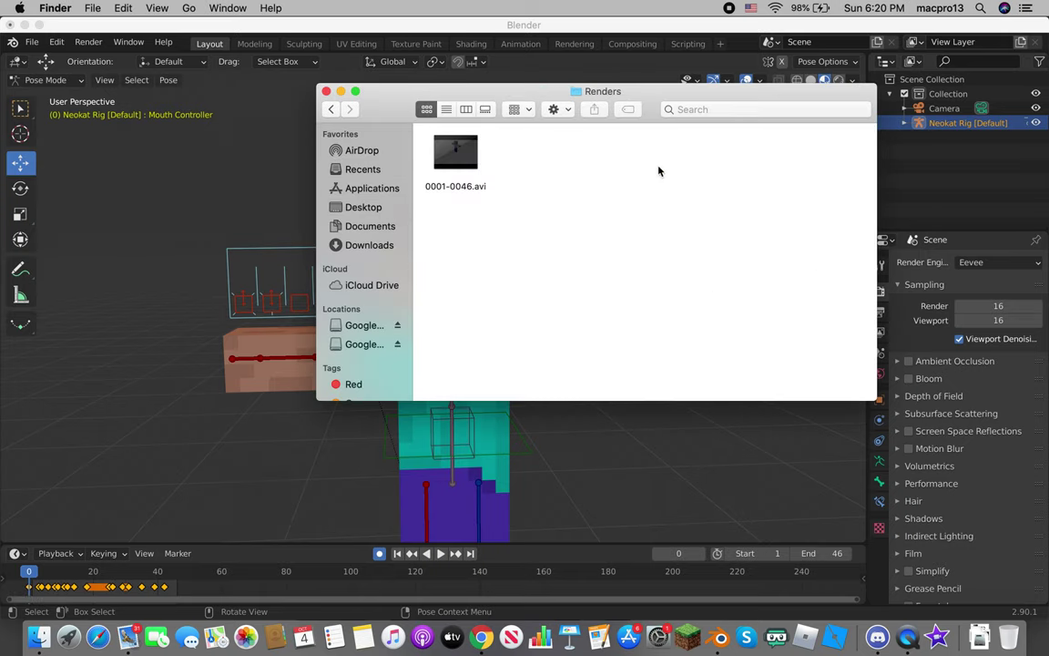
pyautogui.click(463, 156)
pyautogui.rightClick(463, 156)
pyautogui.click(509, 201)
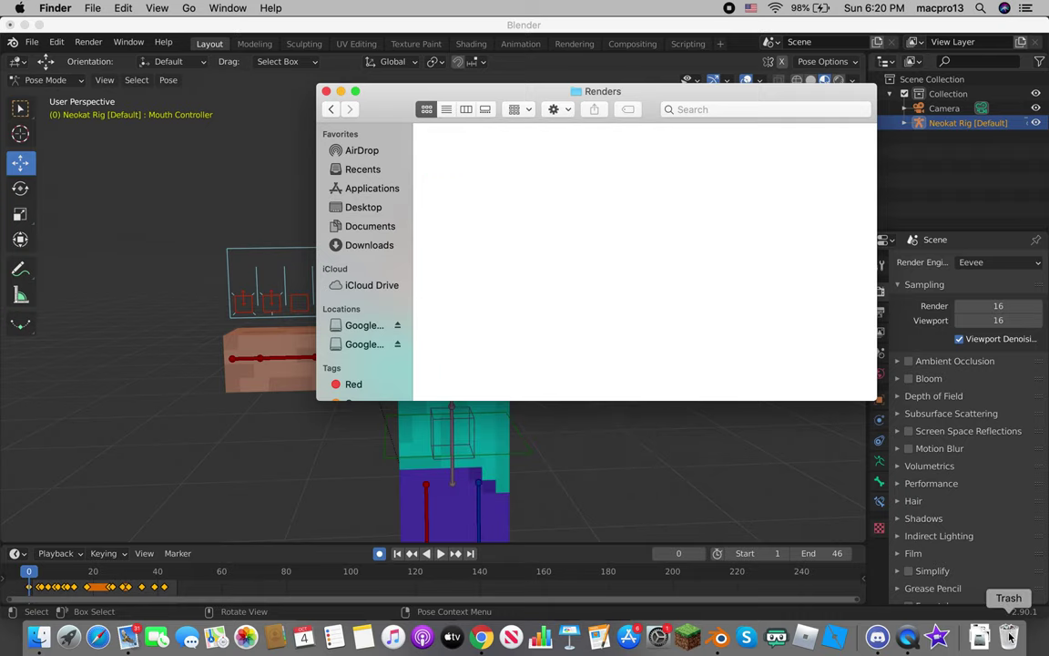
# Step: Empty the Trash, close the Finder window, and switch Blender to camera view
pyautogui.click(1024, 649)
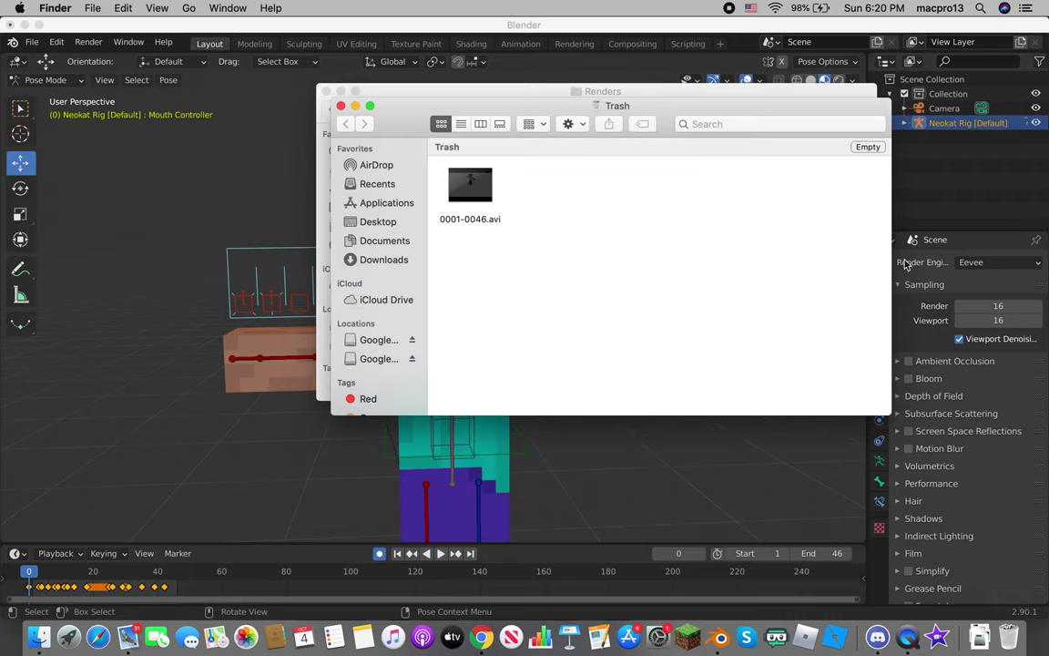
pyautogui.click(870, 147)
pyautogui.click(637, 227)
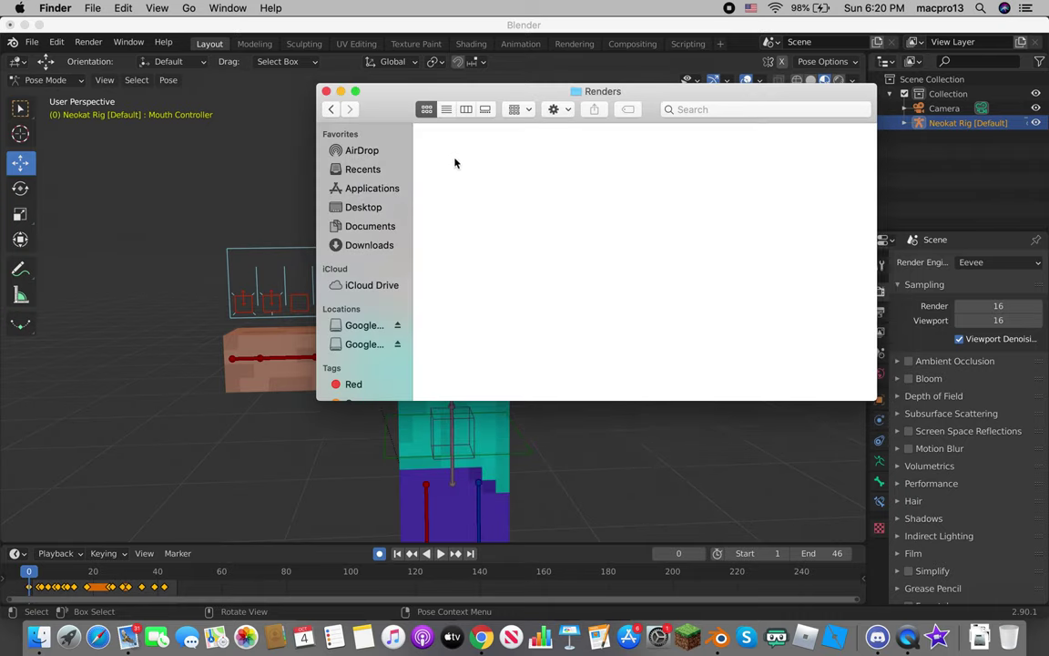
pyautogui.click(328, 92)
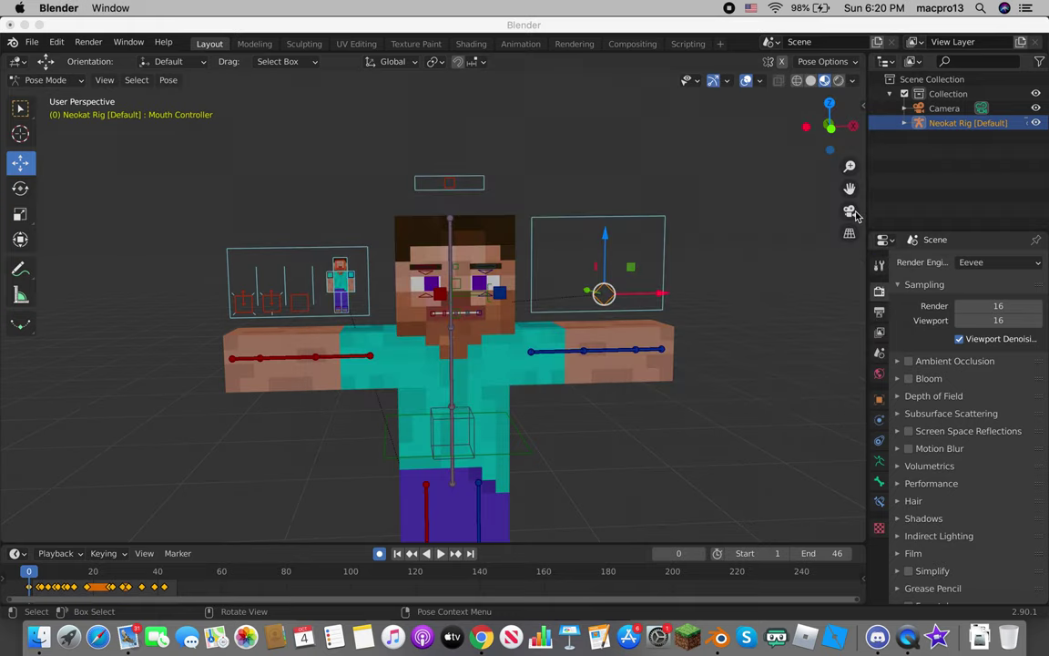
pyautogui.press('KP_0')
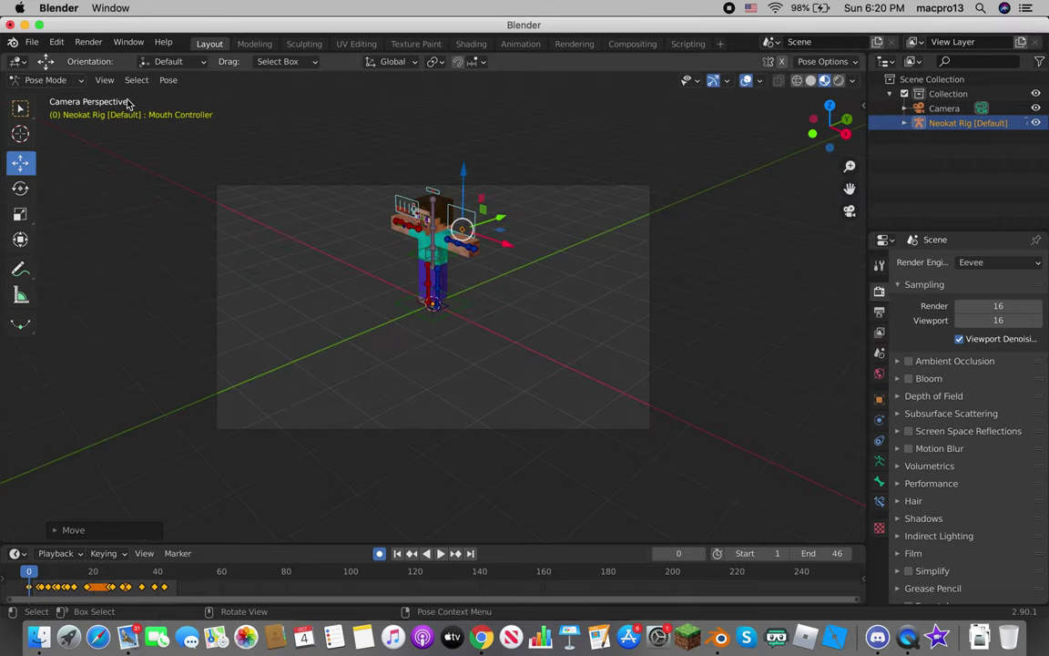
# Step: Switch to Object Mode and select the camera
pyautogui.click(64, 80)
pyautogui.click(71, 97)
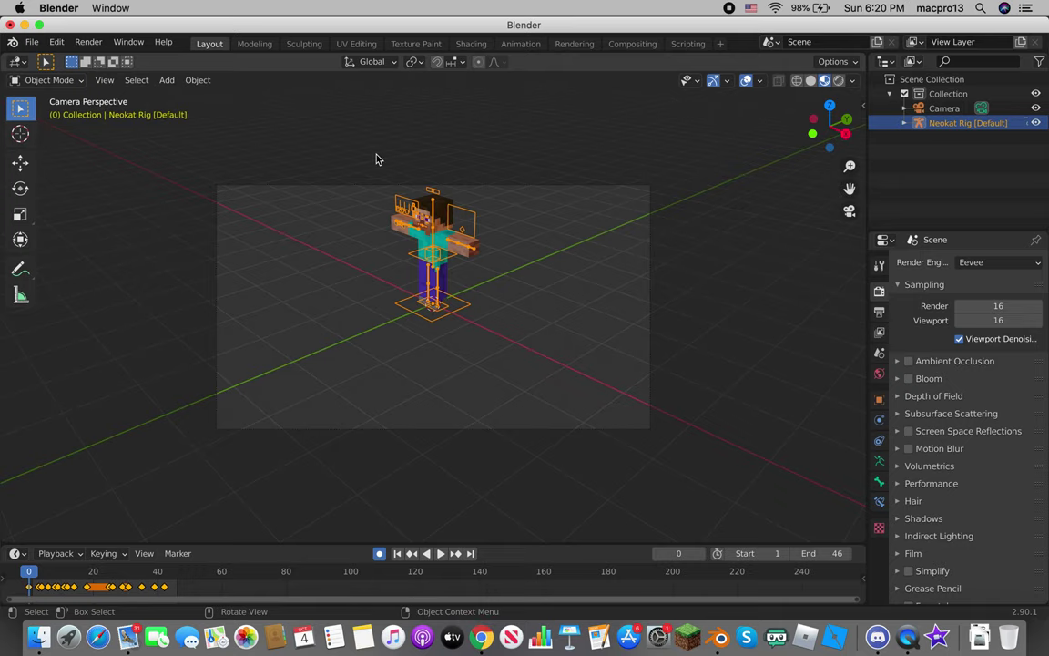
pyautogui.click(386, 185)
# Step: Fly the camera with walk navigation (WASD) to frame the character's head, torso and arms
pyautogui.hotkey('shift', '`')
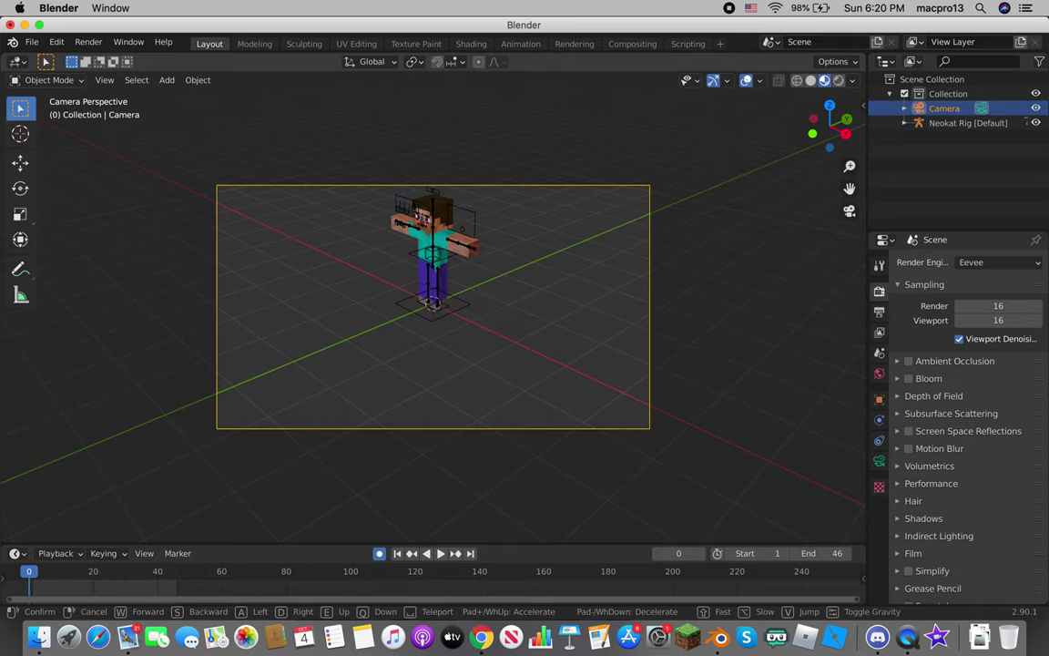
pyautogui.press('w')
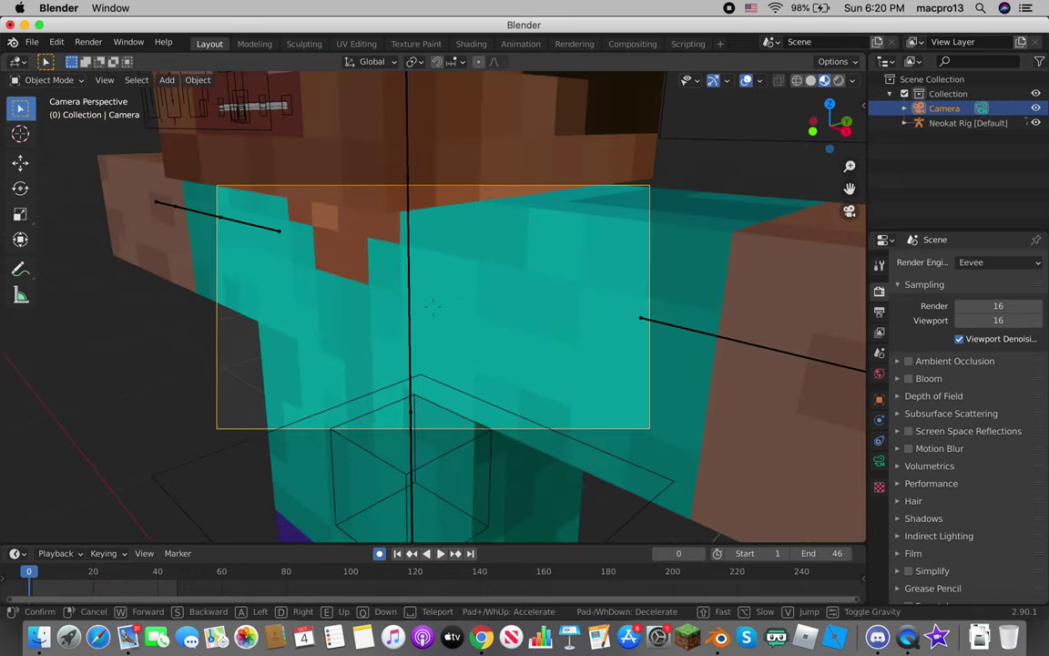
pyautogui.press('s')
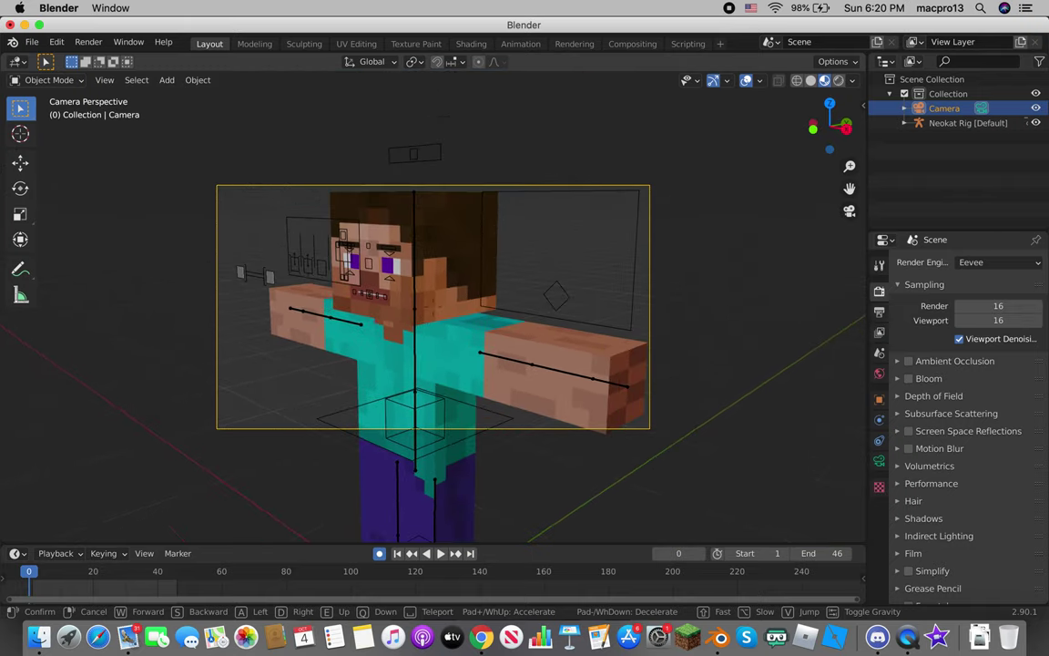
pyautogui.press('a')
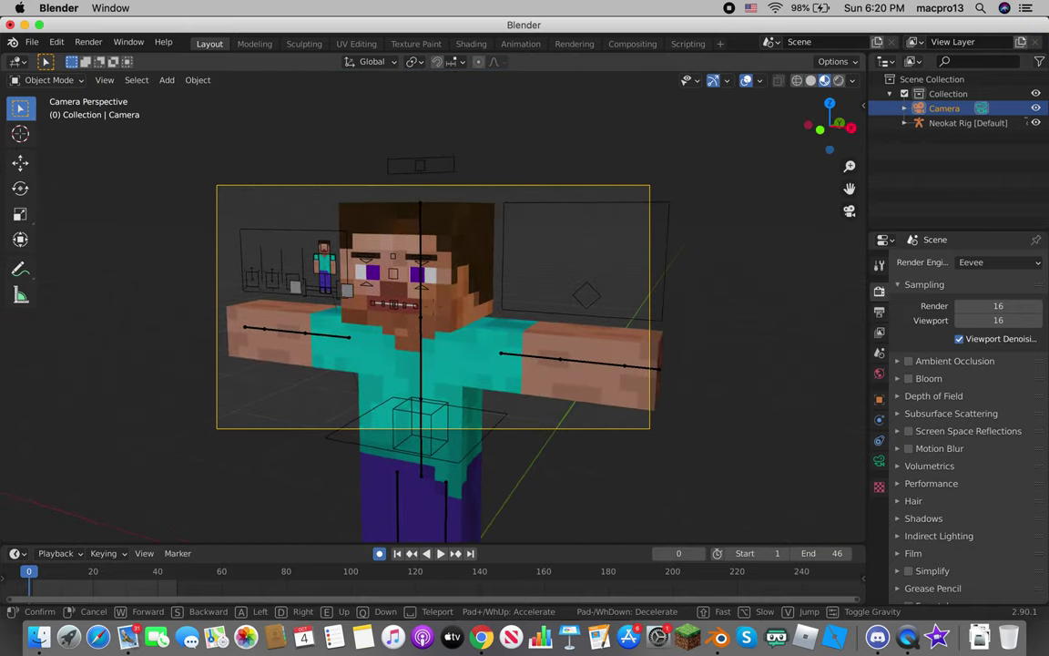
pyautogui.press('d')
pyautogui.press('s')
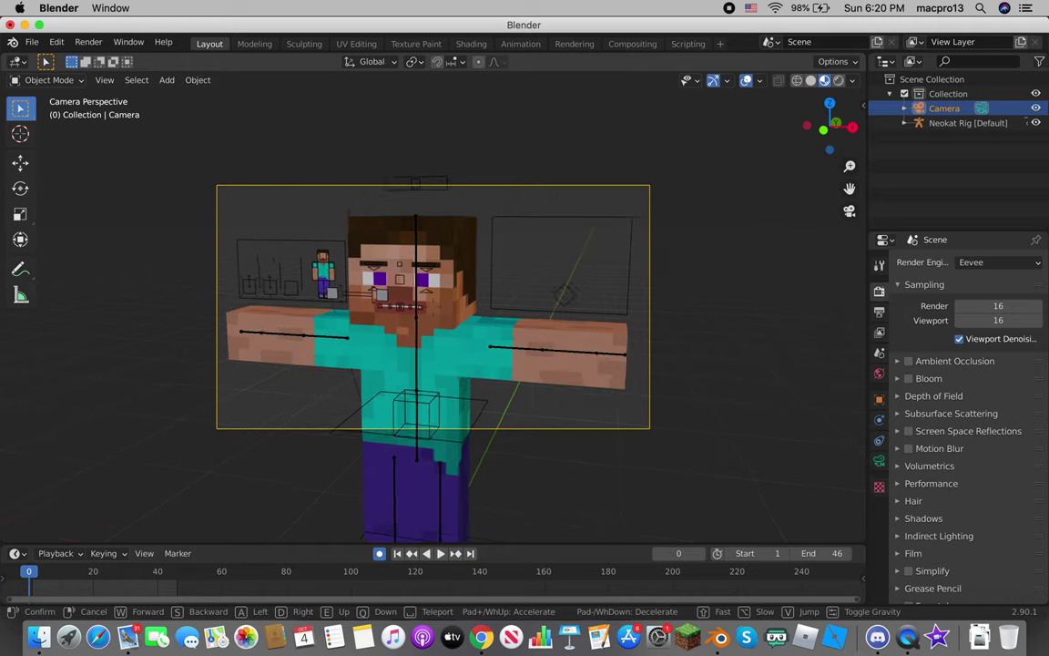
pyautogui.press('w')
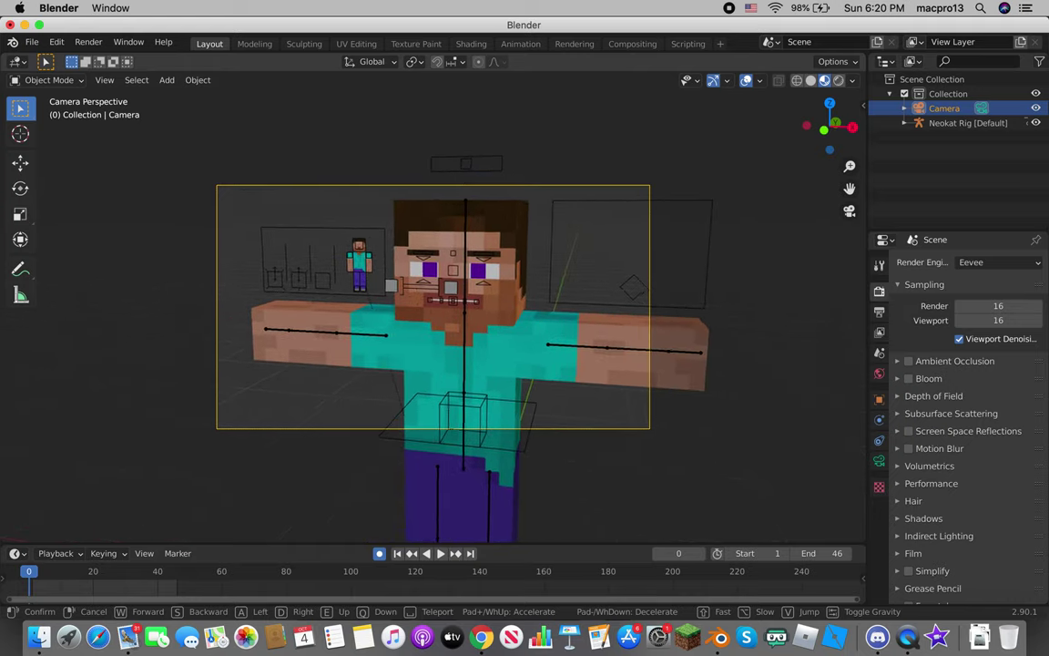
pyautogui.press('a')
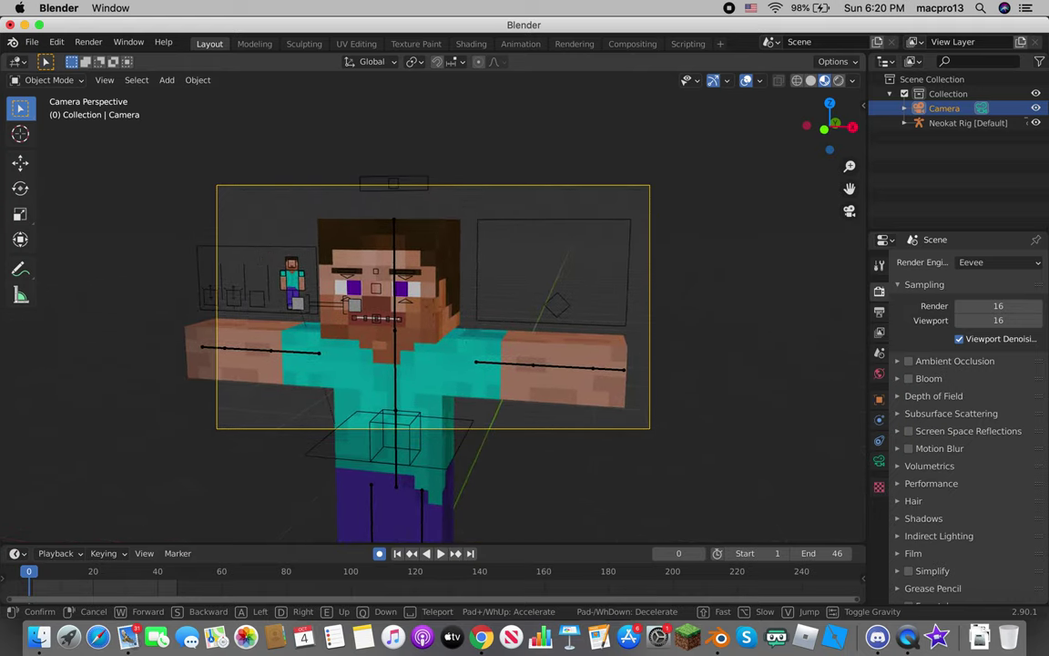
pyautogui.click(293, 323)
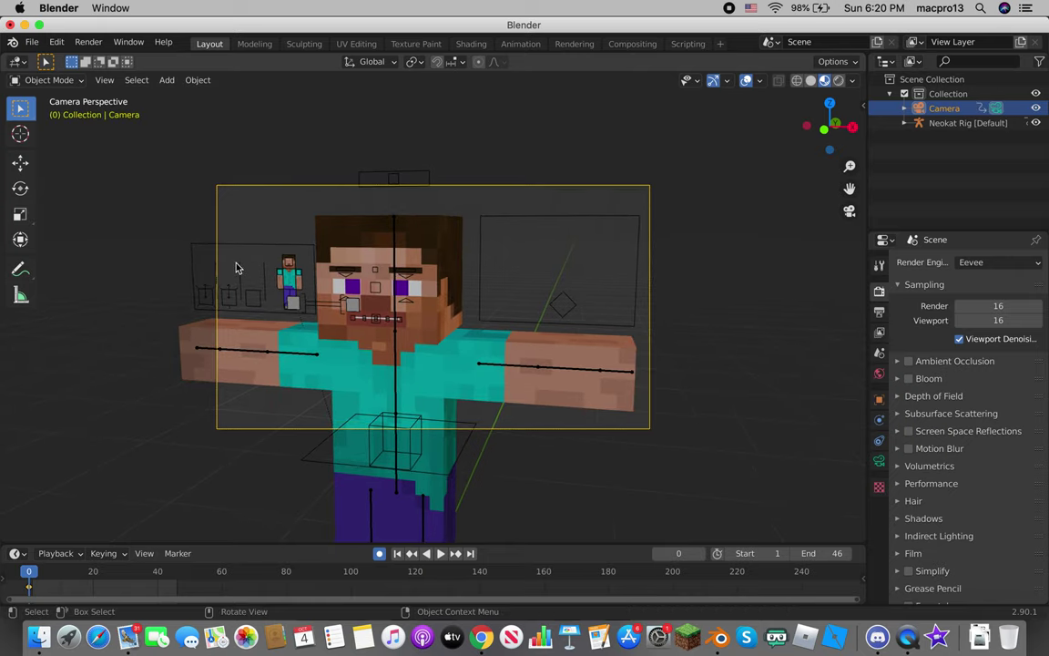
# Step: Render the animation through frame 46 with Render Animation, then close the render preview
pyautogui.click(88, 42)
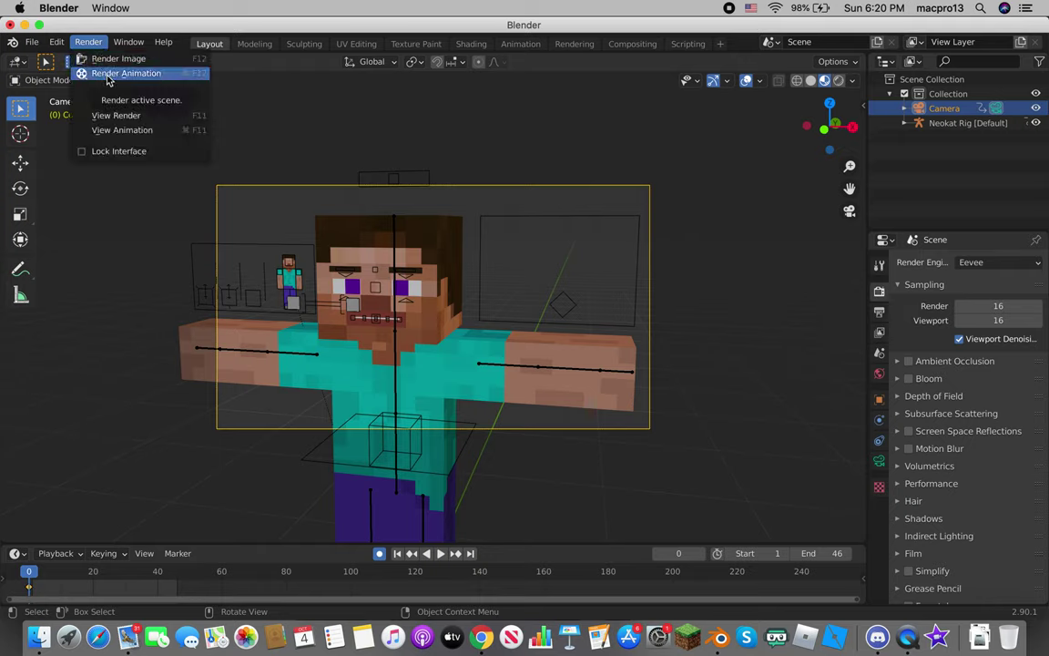
pyautogui.click(107, 73)
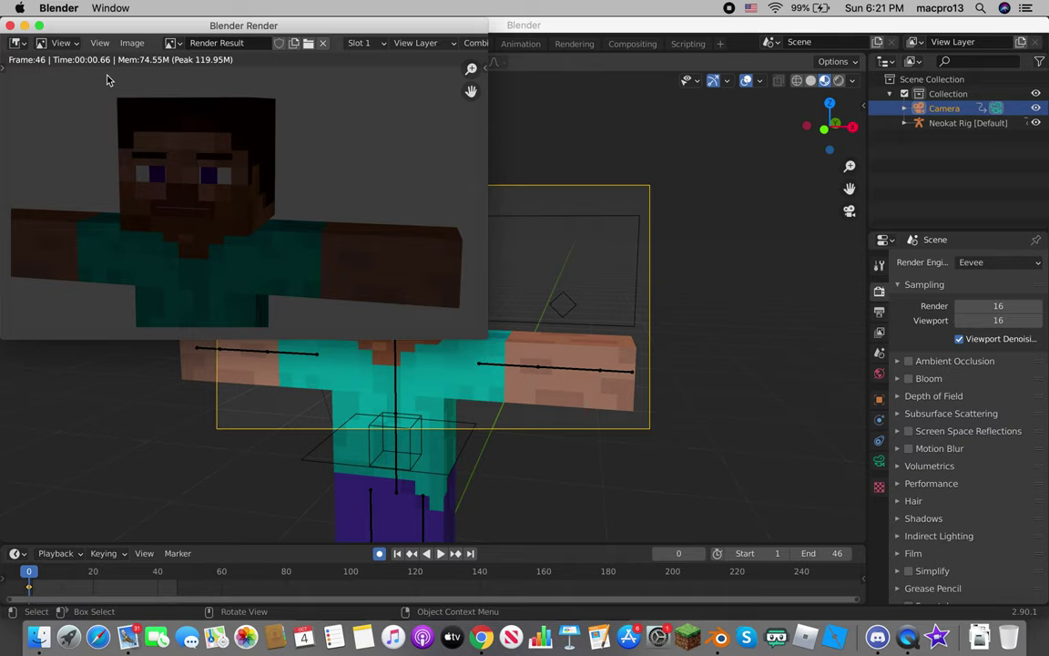
pyautogui.click(9, 26)
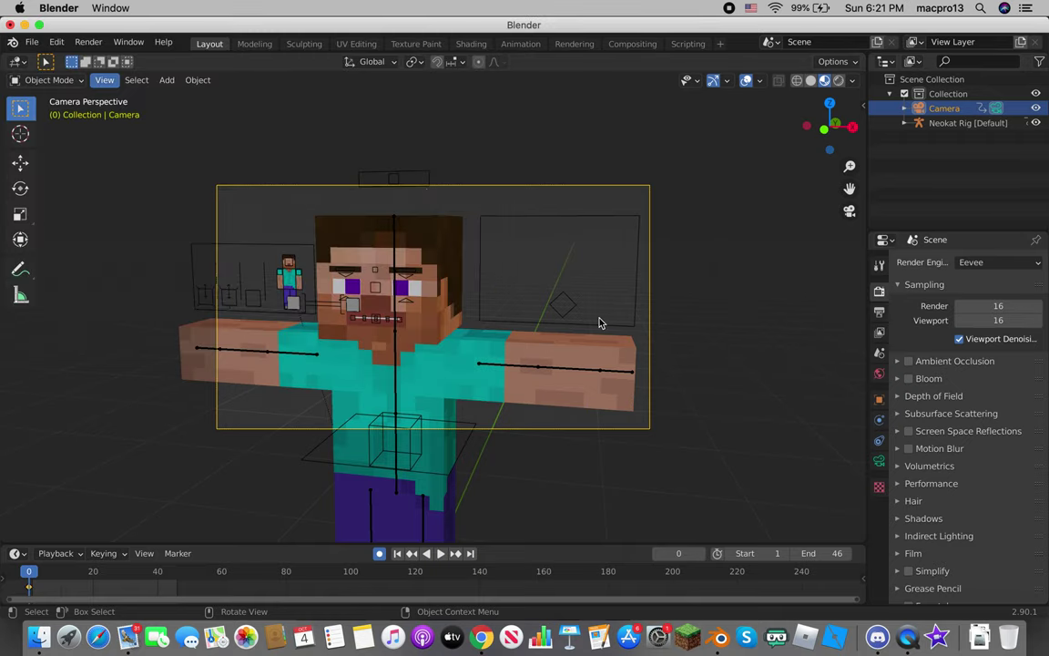
# Step: Check the Output settings: 1280×720, 24 fps, AVI JPEG and frame range, then return to Render properties
pyautogui.click(879, 311)
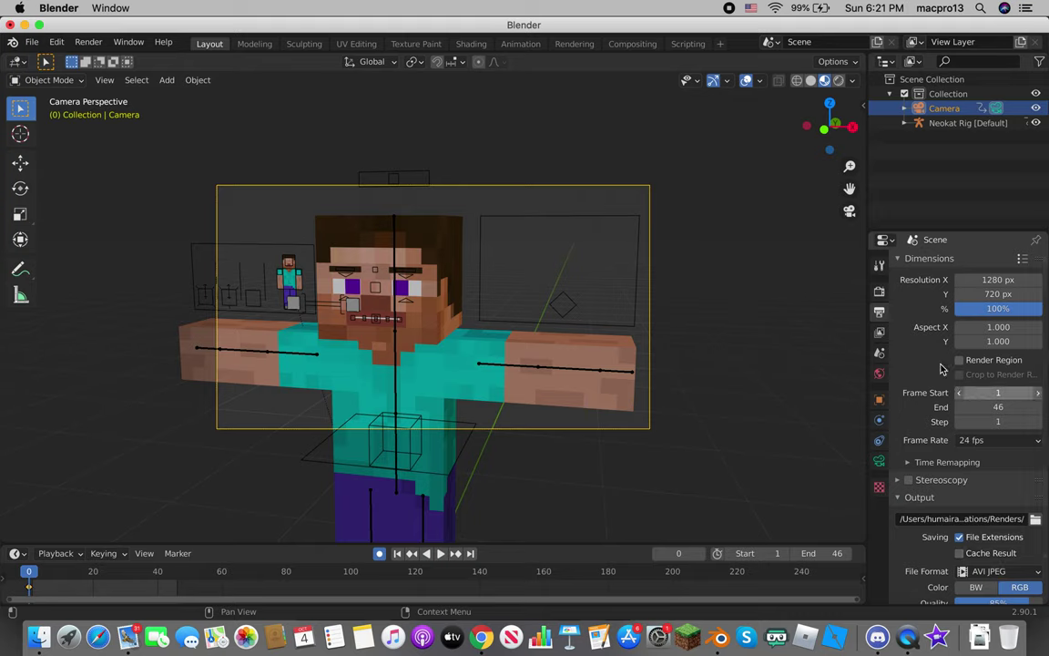
pyautogui.click(879, 265)
pyautogui.click(880, 292)
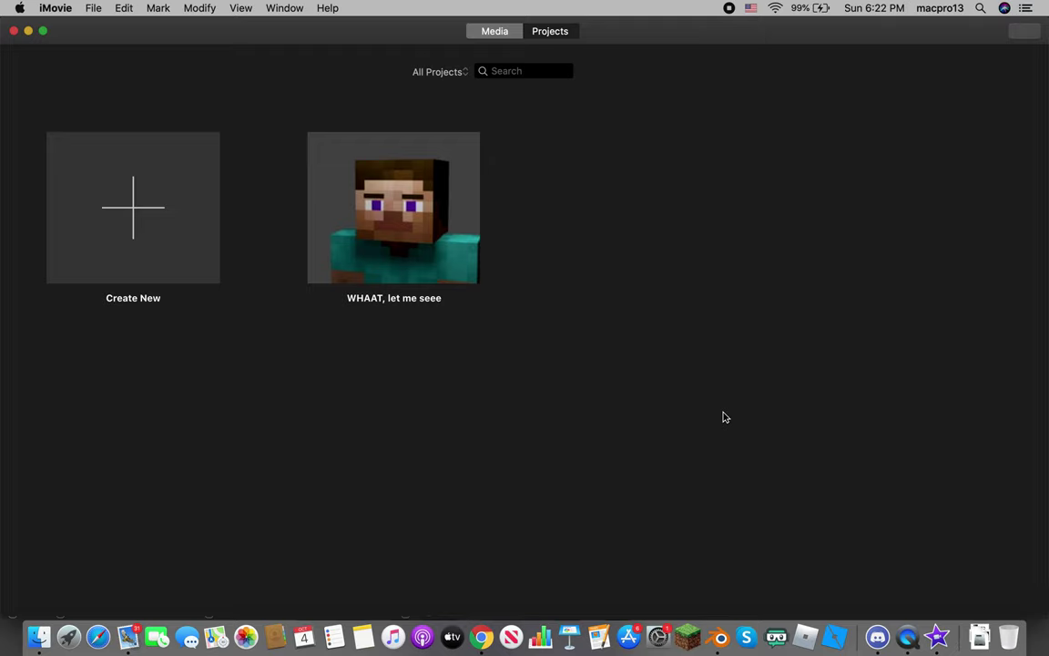
# Step: Create a new movie and import 0001-0046.avi from the Desktop's Renders folder
pyautogui.click(110, 214)
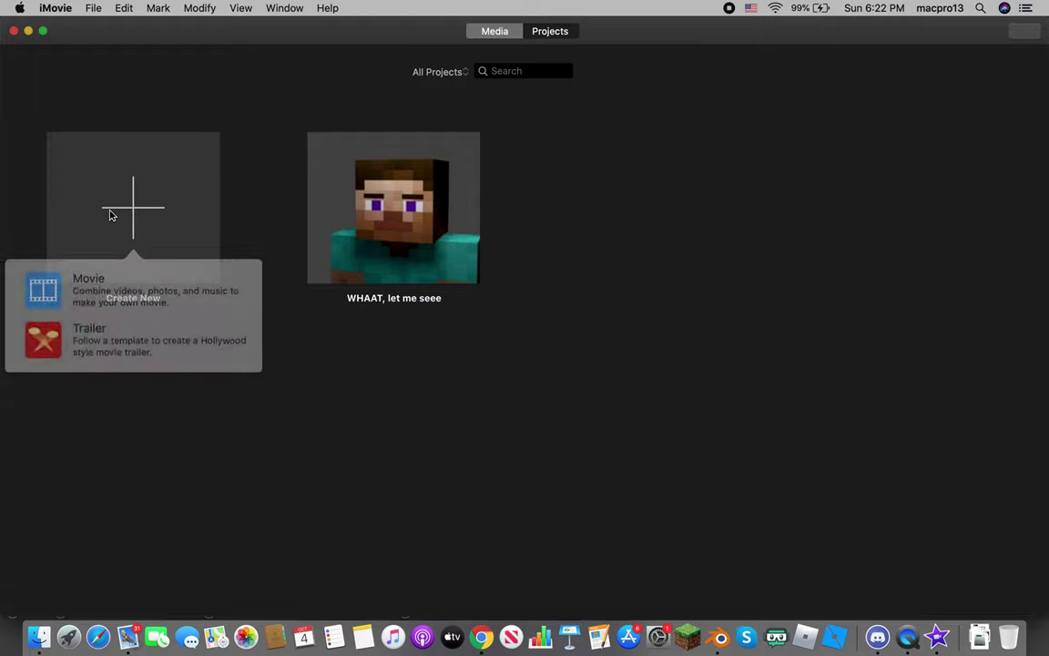
pyautogui.click(152, 274)
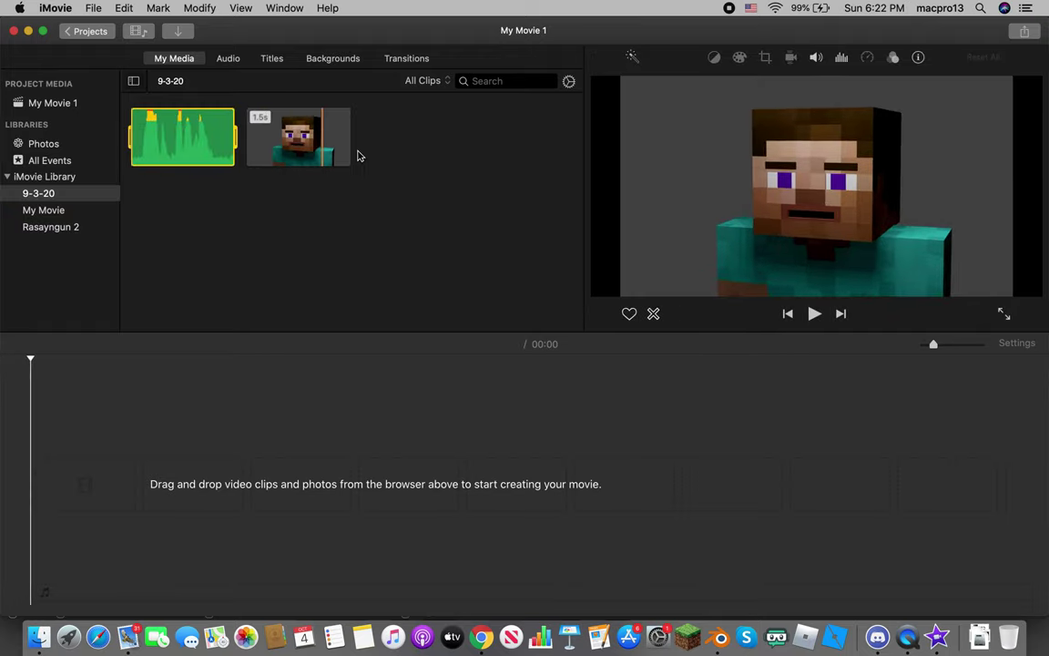
pyautogui.click(187, 33)
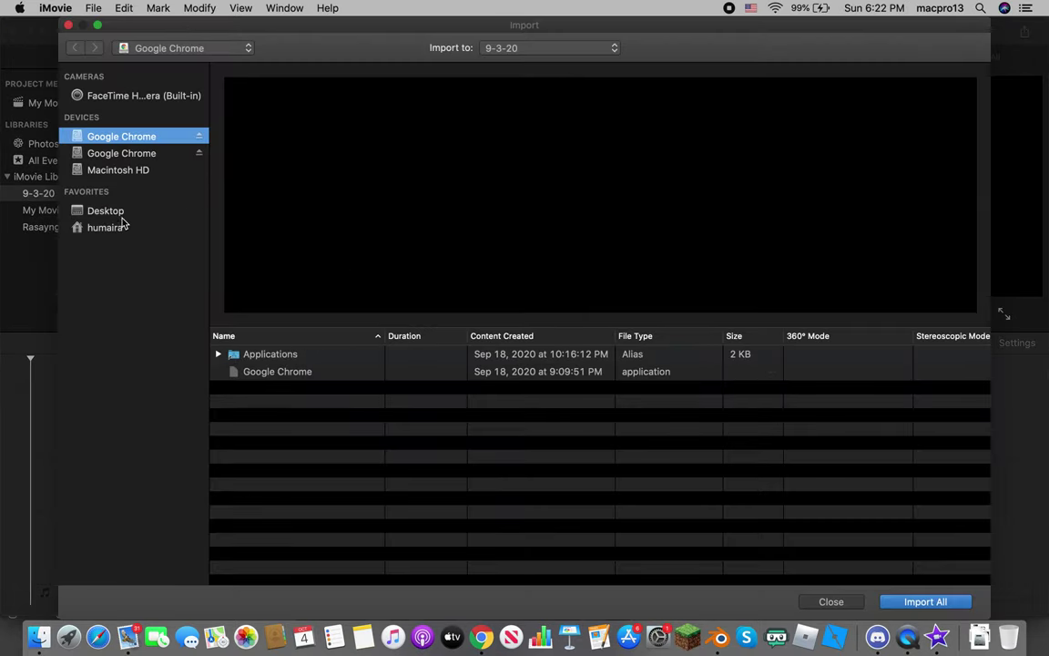
pyautogui.click(106, 210)
pyautogui.scroll(-3, 321, 456)
pyautogui.doubleClick(296, 435)
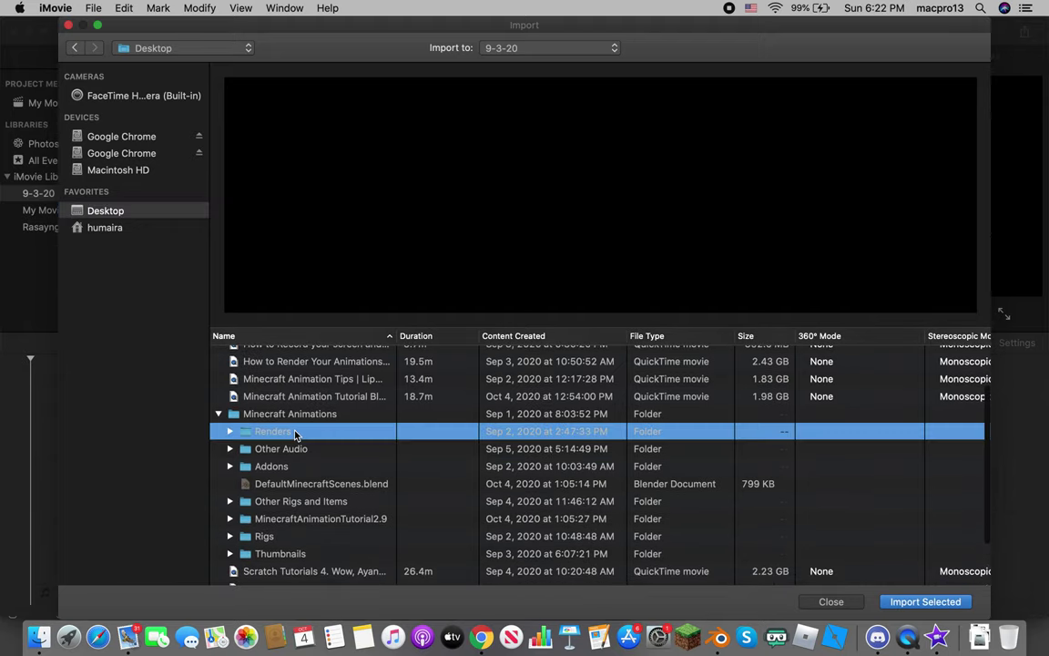
pyautogui.click(293, 361)
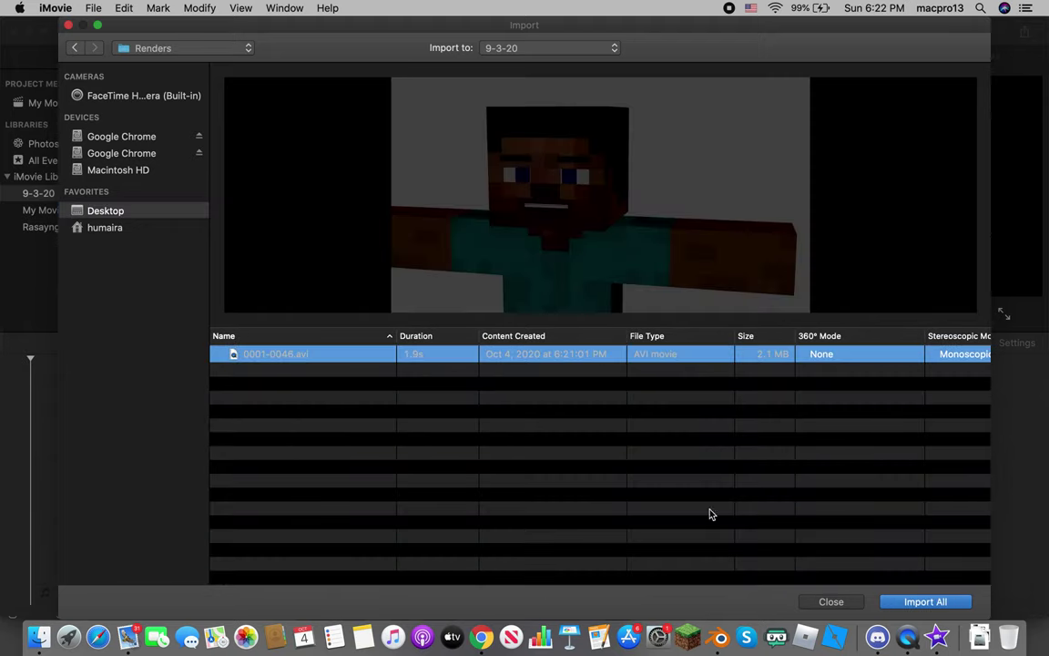
pyautogui.click(950, 604)
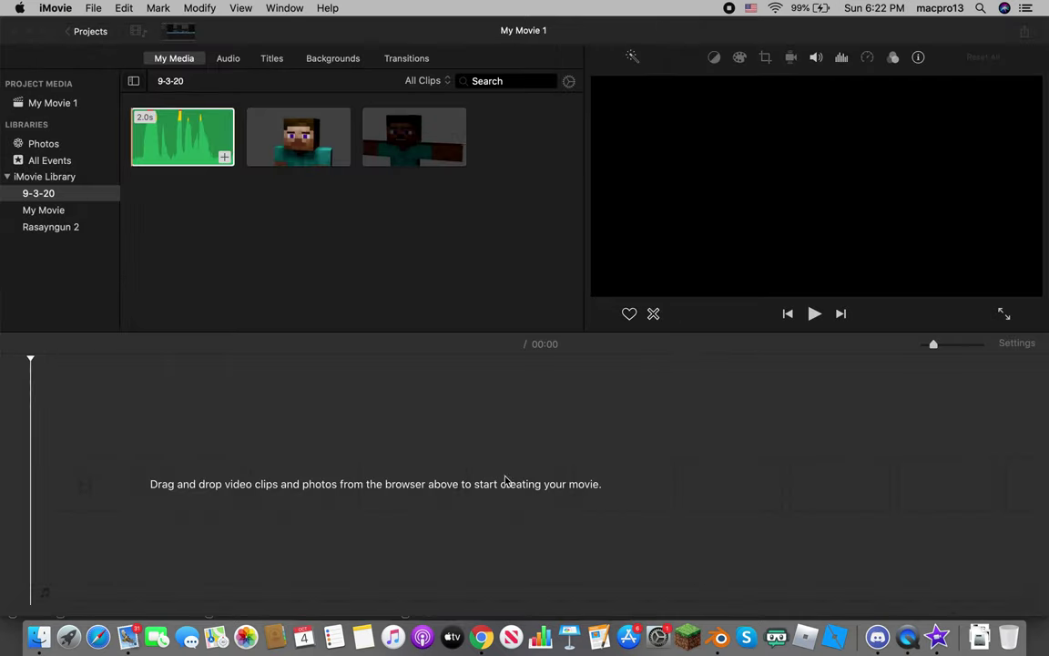
# Step: Drag the 0001-0046.avi clip into the start of the movie timeline
pyautogui.moveTo(395, 160); pyautogui.dragTo(176, 399)
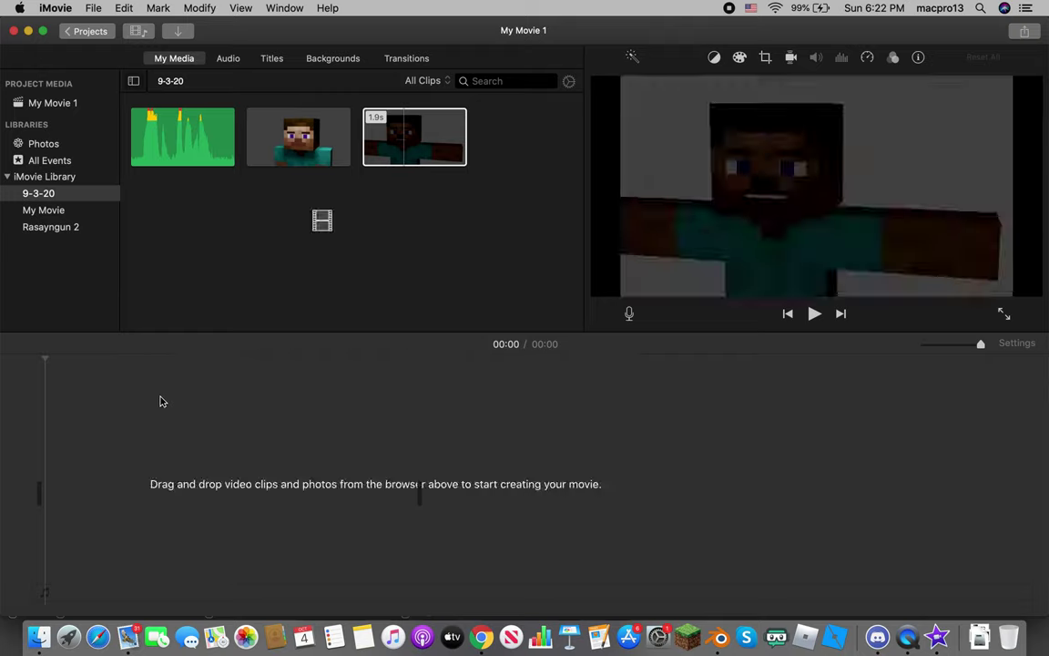
pyautogui.moveTo(176, 400); pyautogui.dragTo(102, 460)
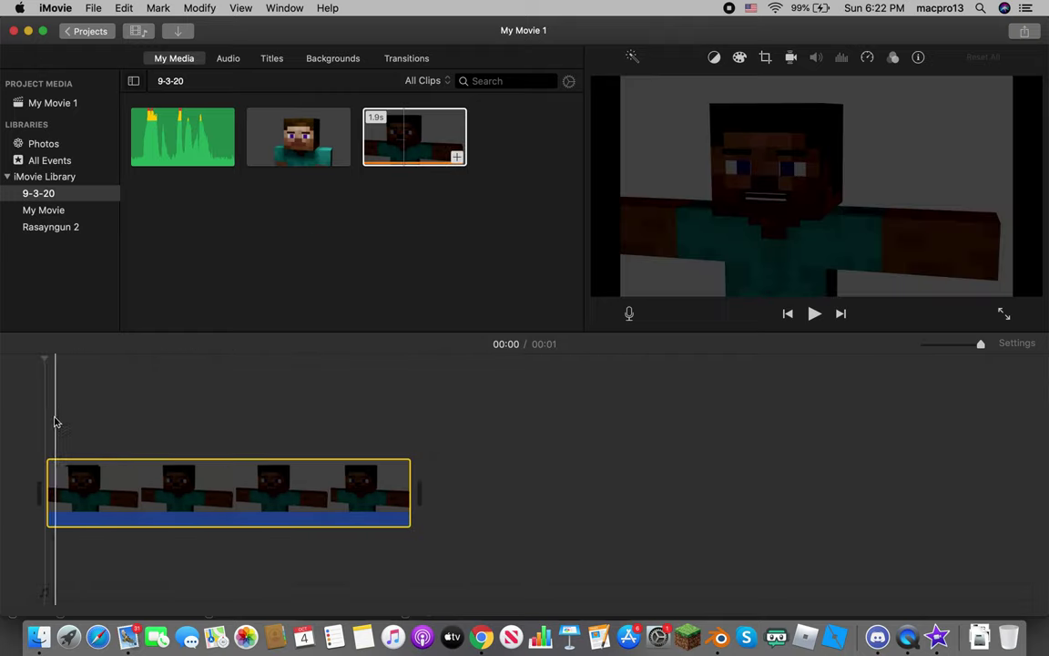
pyautogui.click(44, 379)
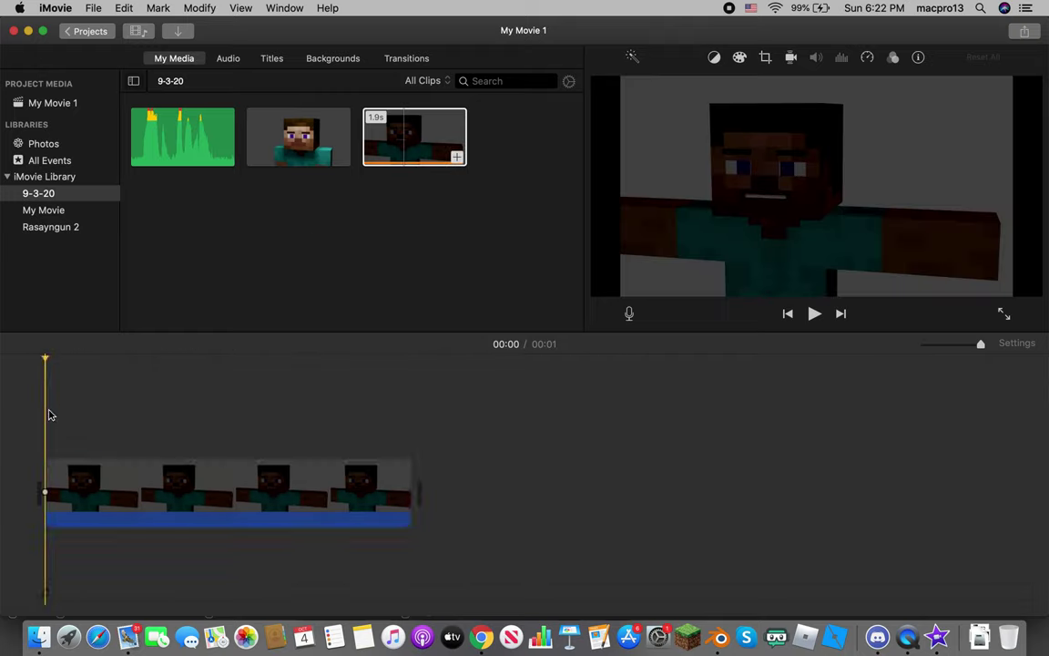
pyautogui.click(179, 32)
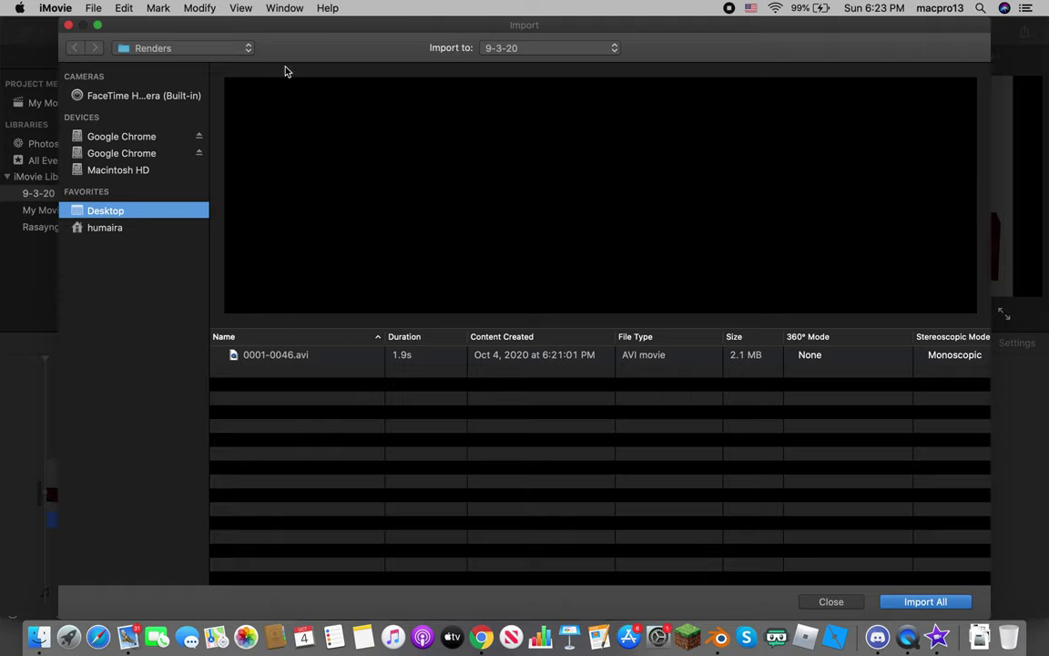
# Step: Import THE INTERNET, IT'S GONE.m4a from Minecraft Animations > Other Audio
pyautogui.click(247, 47)
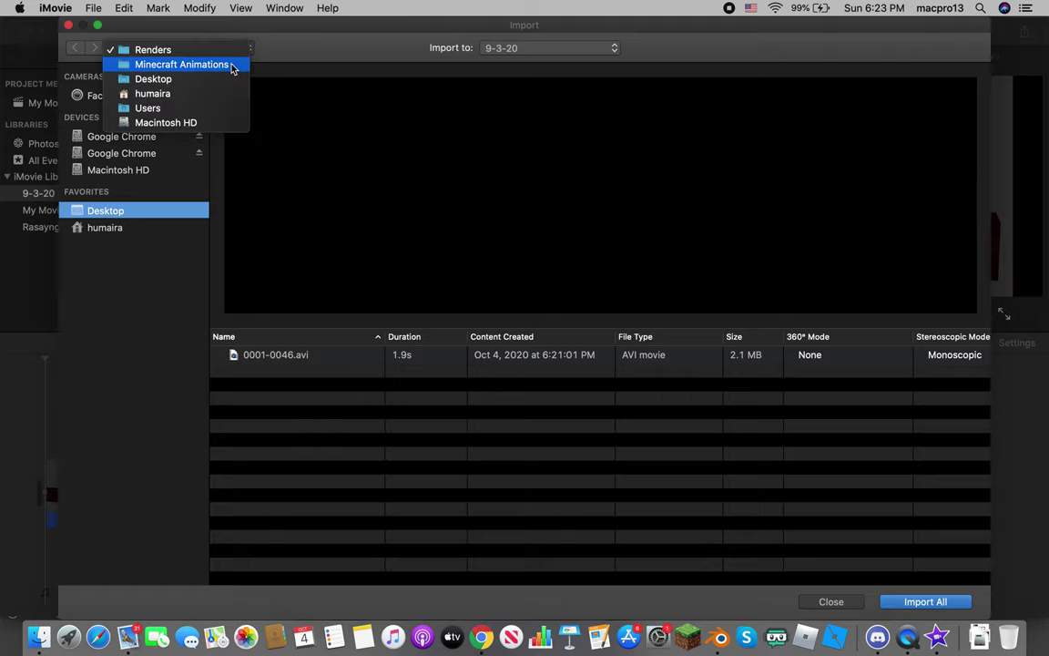
pyautogui.click(237, 64)
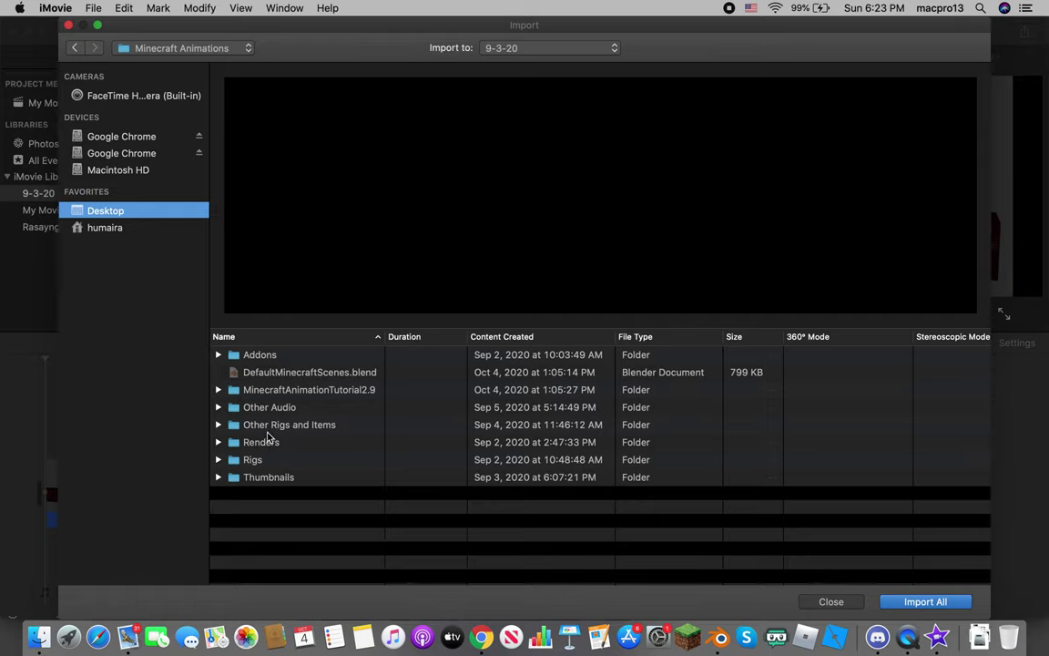
pyautogui.doubleClick(264, 407)
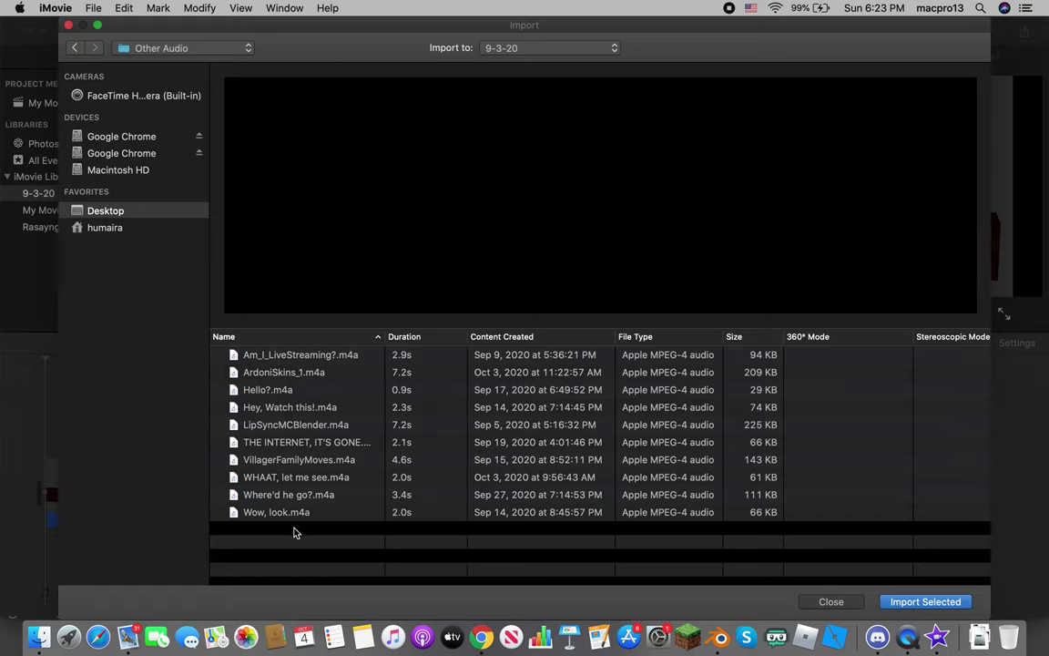
pyautogui.click(298, 444)
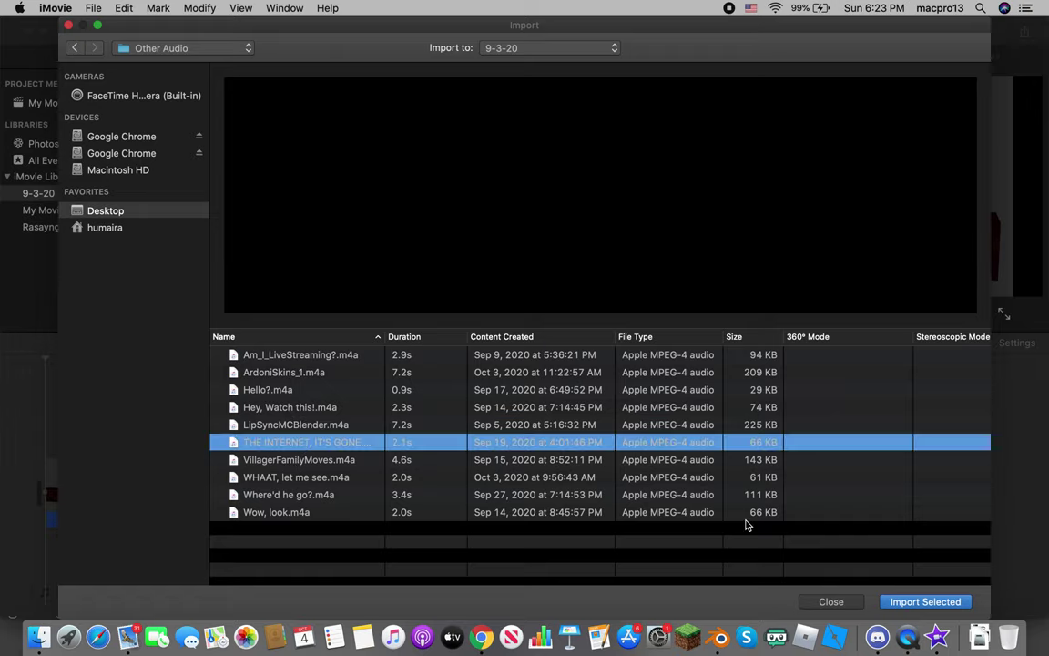
pyautogui.click(929, 601)
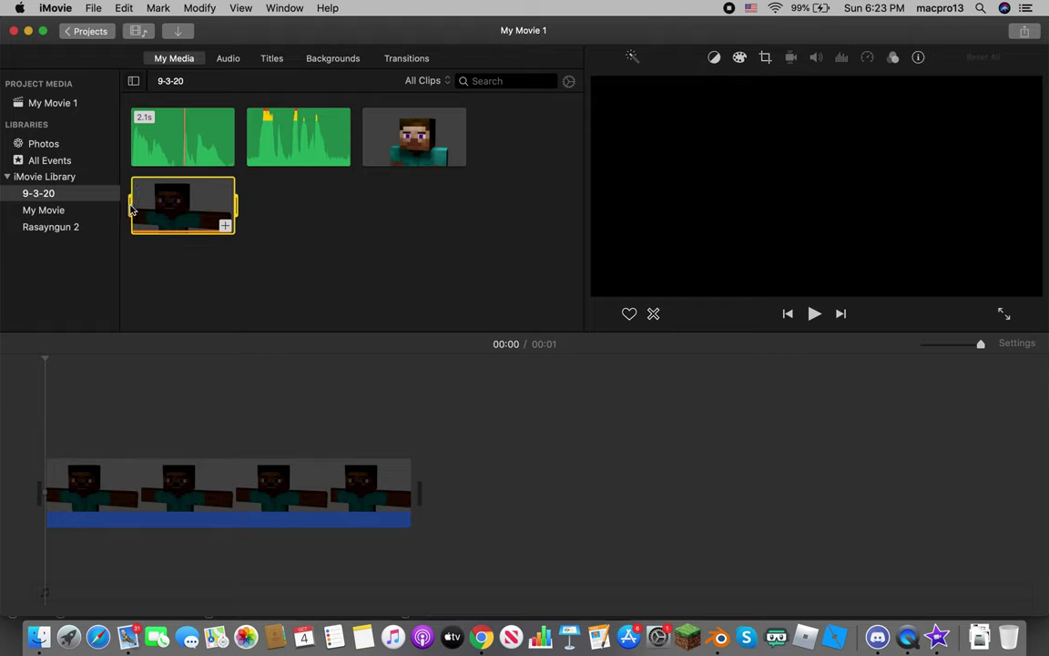
# Step: Lay the THE INTERNET voice clip under the animation, trim it to 1.9 s, and play back
pyautogui.moveTo(136, 156); pyautogui.dragTo(100, 354)
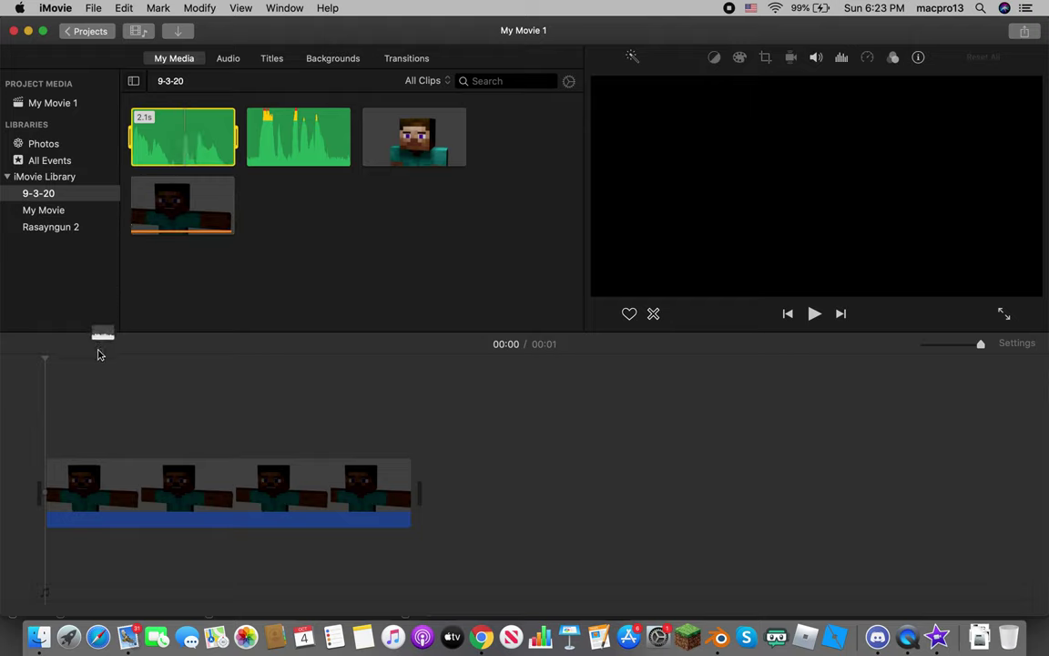
pyautogui.moveTo(101, 353); pyautogui.dragTo(49, 417)
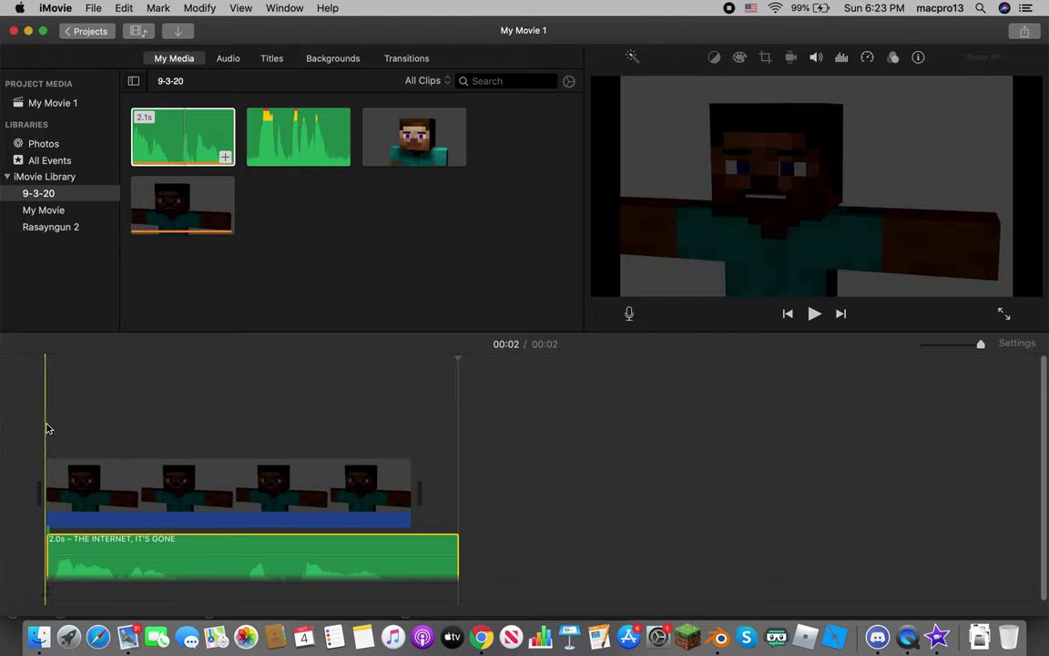
pyautogui.click(814, 314)
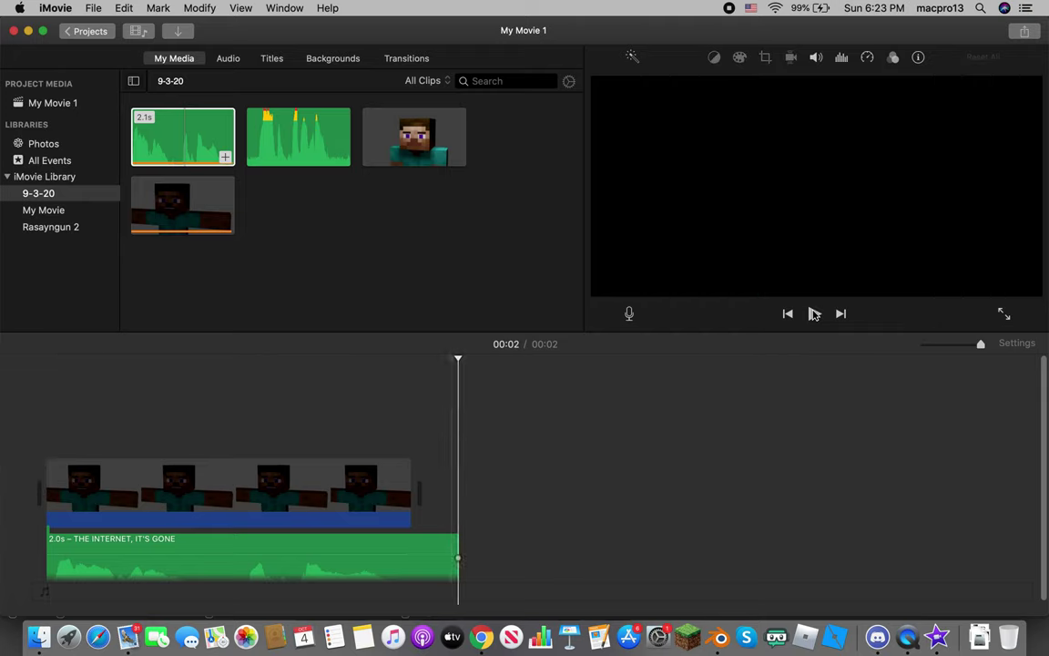
pyautogui.click(457, 561)
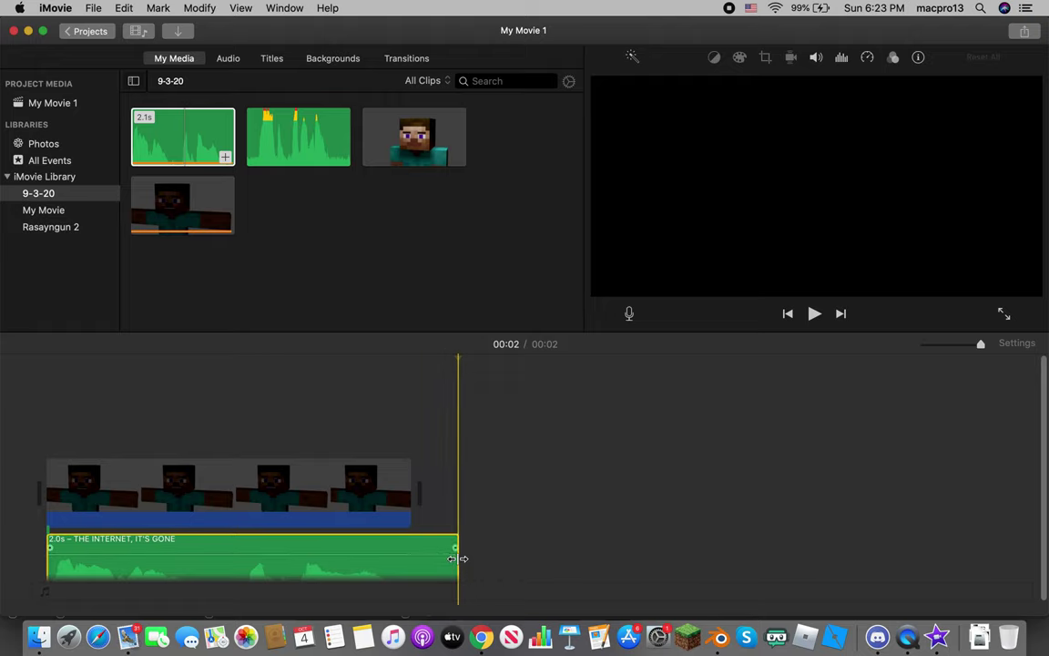
pyautogui.moveTo(455, 558); pyautogui.dragTo(410, 558)
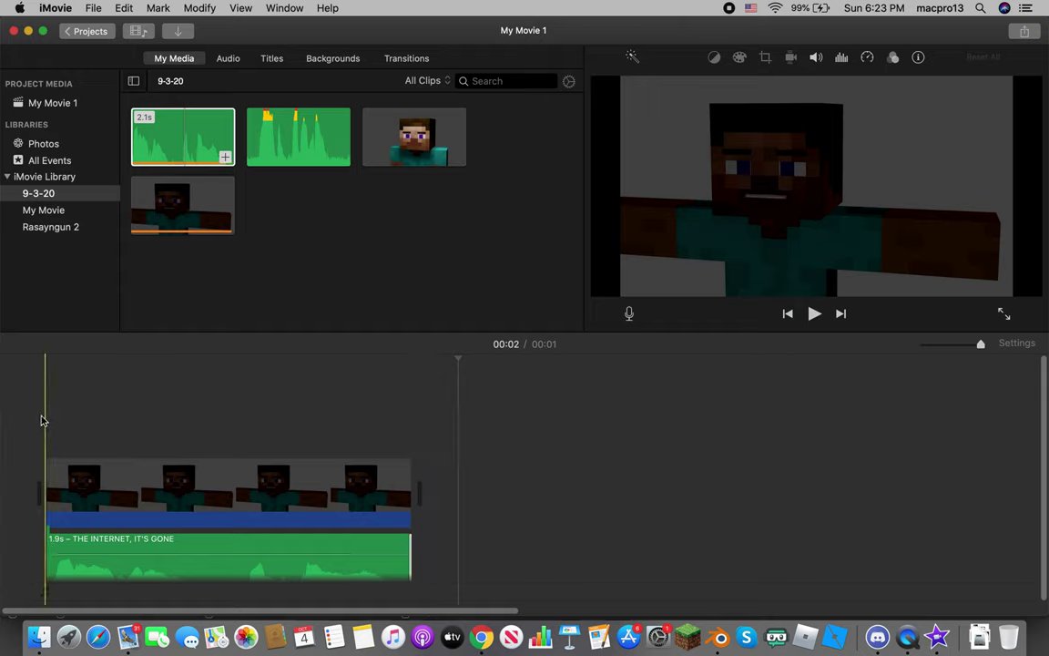
pyautogui.click(814, 313)
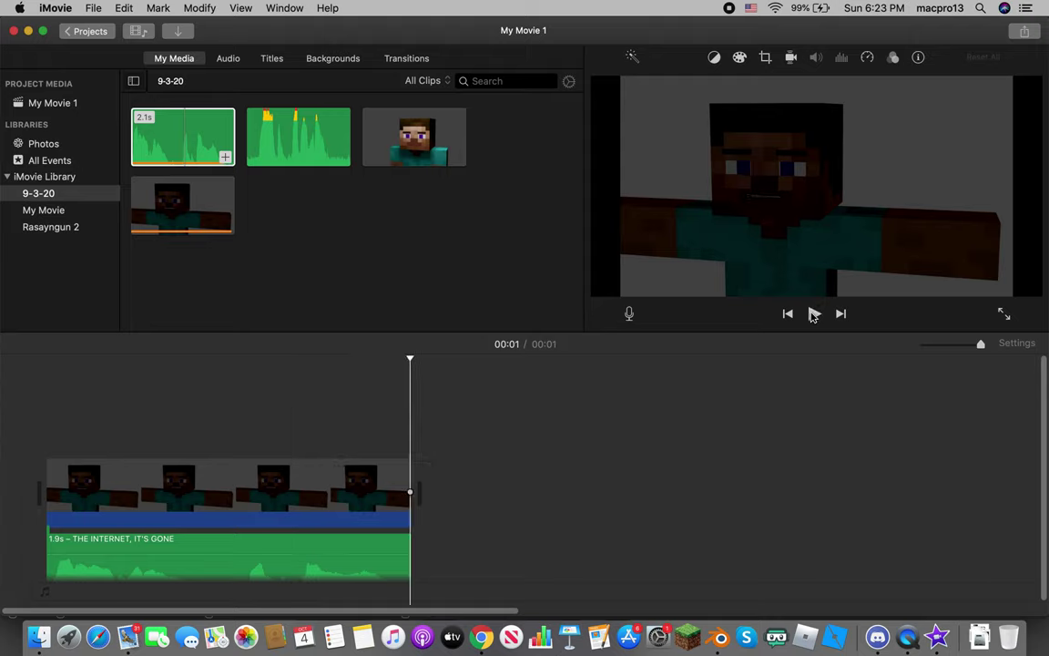
# Step: Rename the project to 'THE INTERNET, ITS GONE!!!'
pyautogui.click(95, 29)
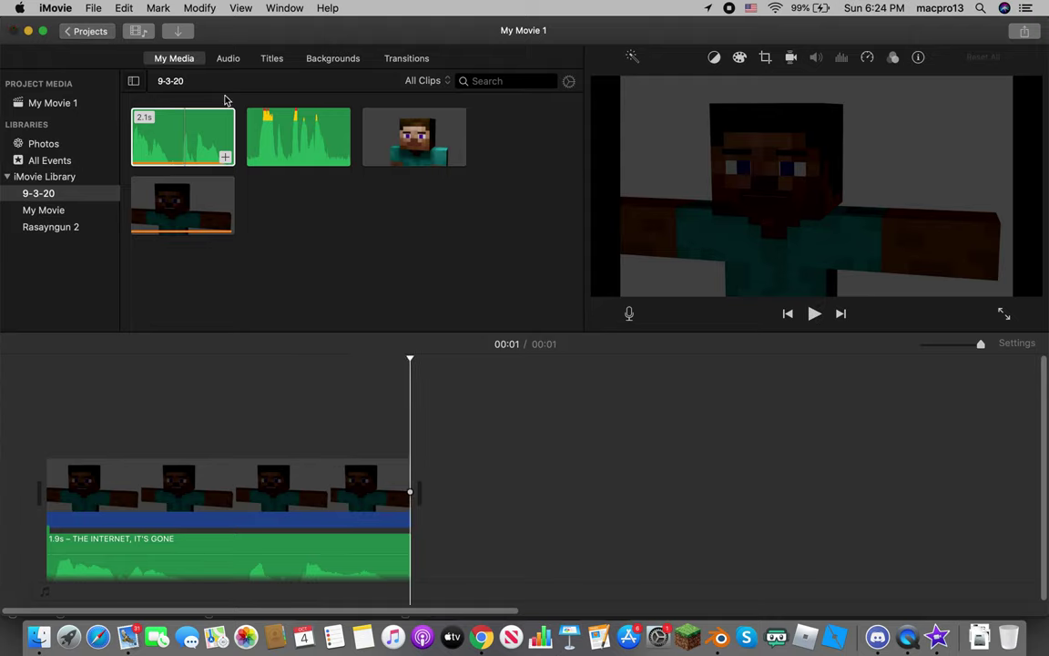
pyautogui.press('BackSpace')
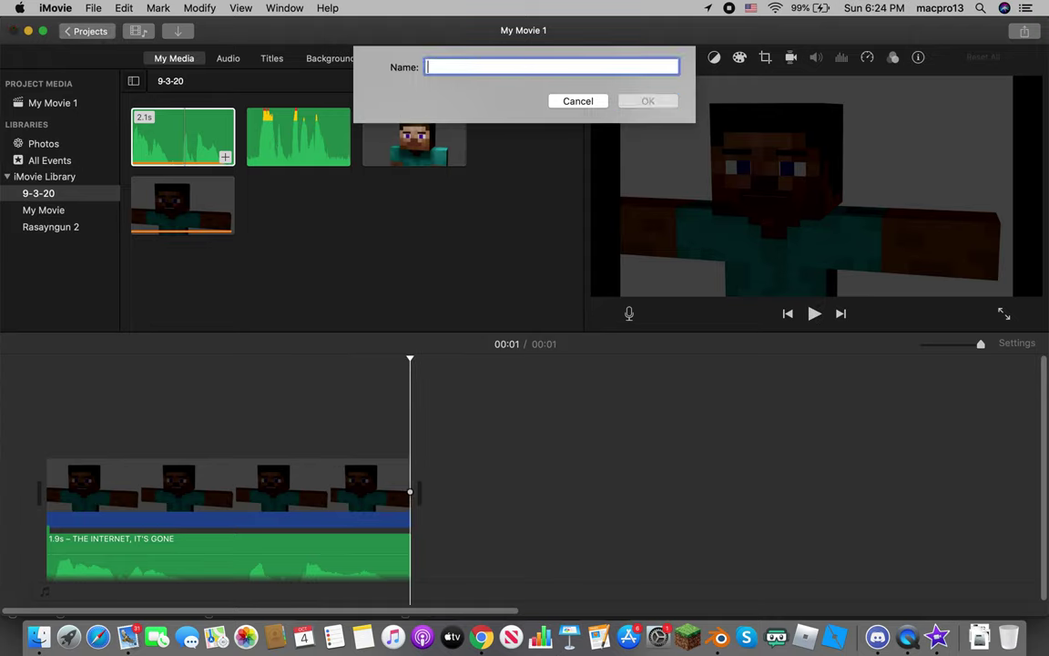
pyautogui.write('THE INTE')
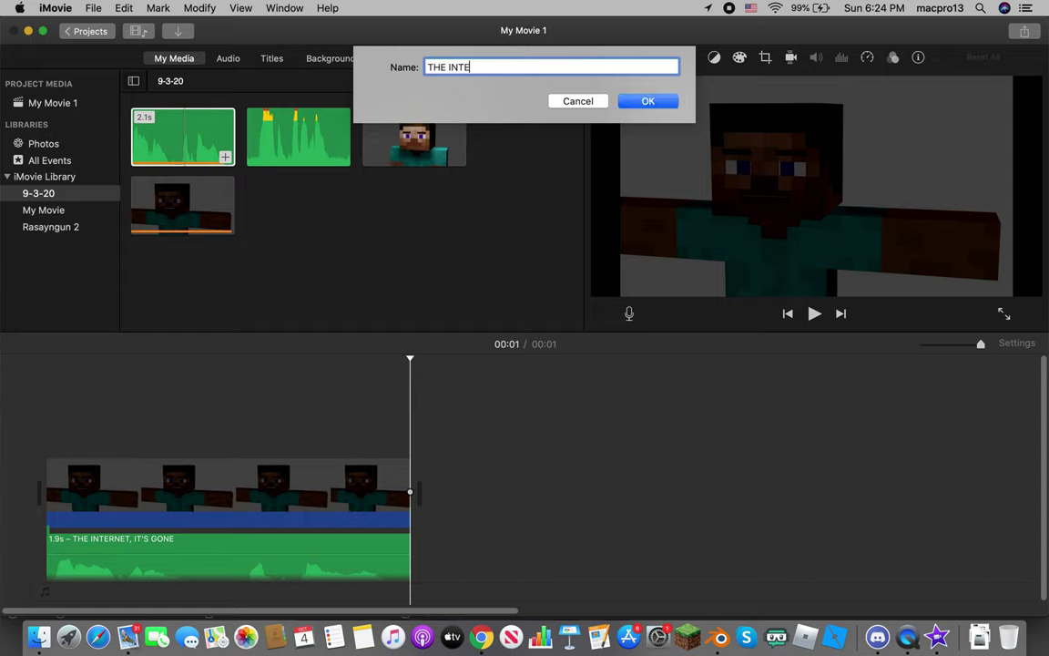
pyautogui.write('GONE!!!')
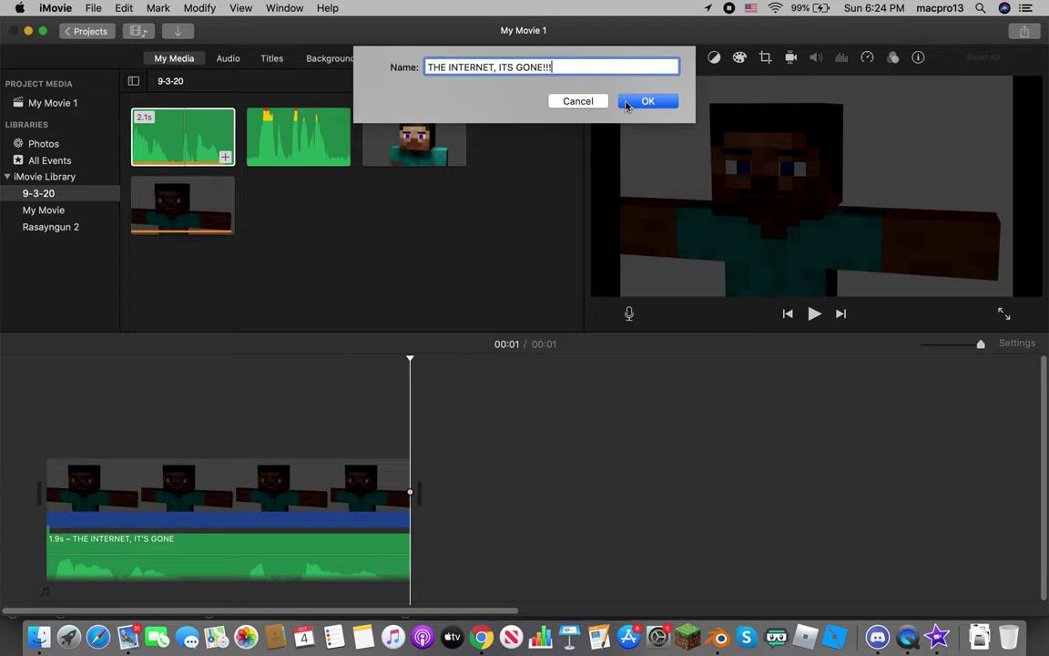
pyautogui.press('Return')
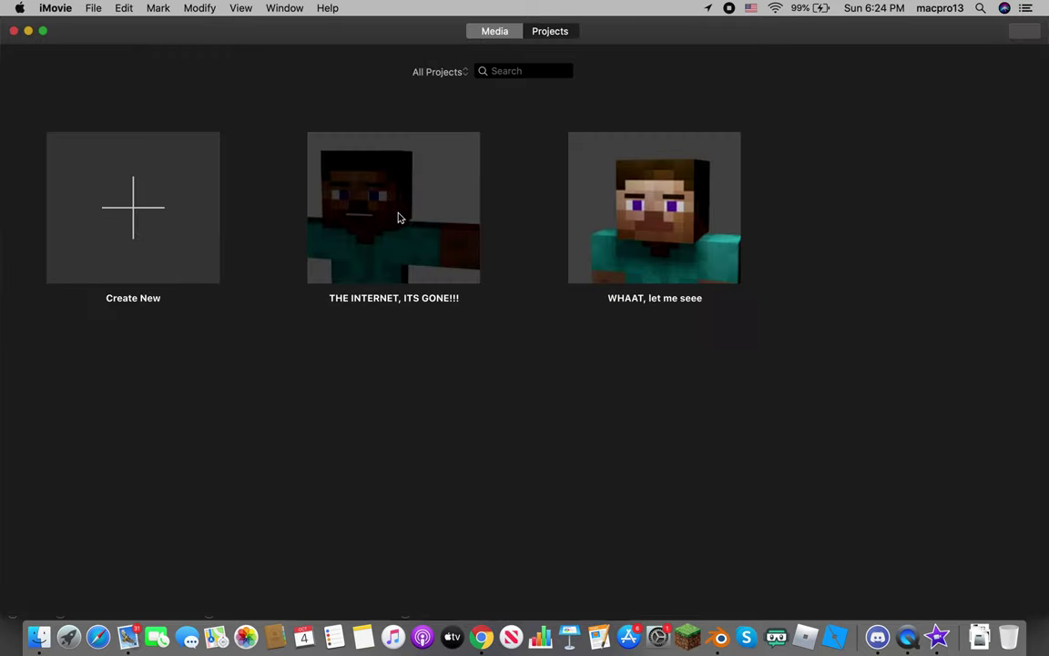
# Step: Reopen the renamed project from its actions menu in the project list
pyautogui.moveTo(393, 219)
pyautogui.click(471, 299)
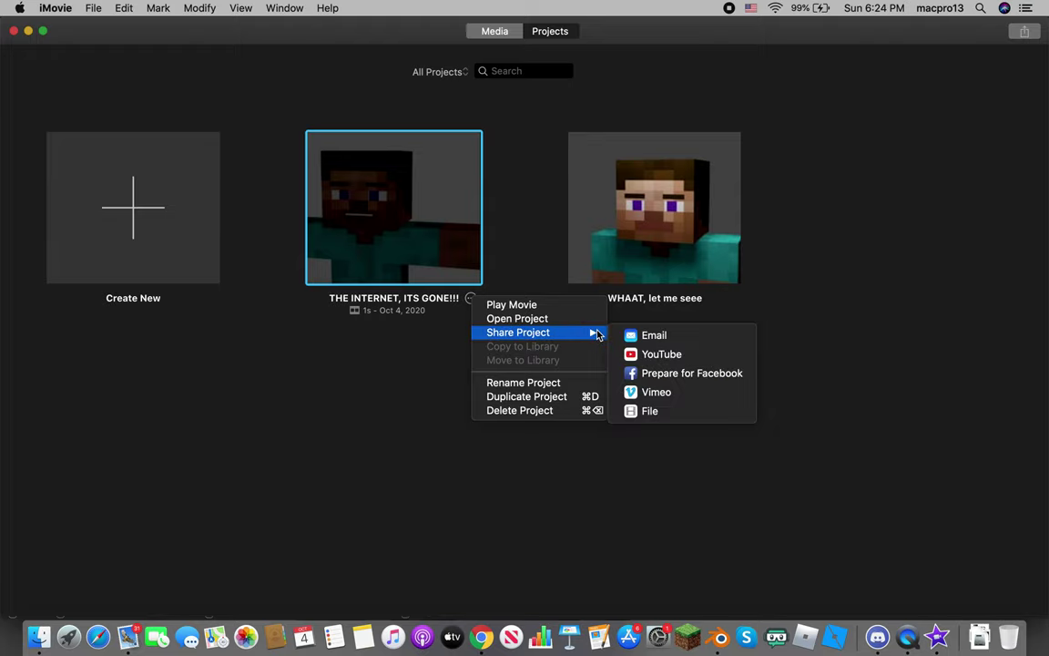
pyautogui.moveTo(519, 333)
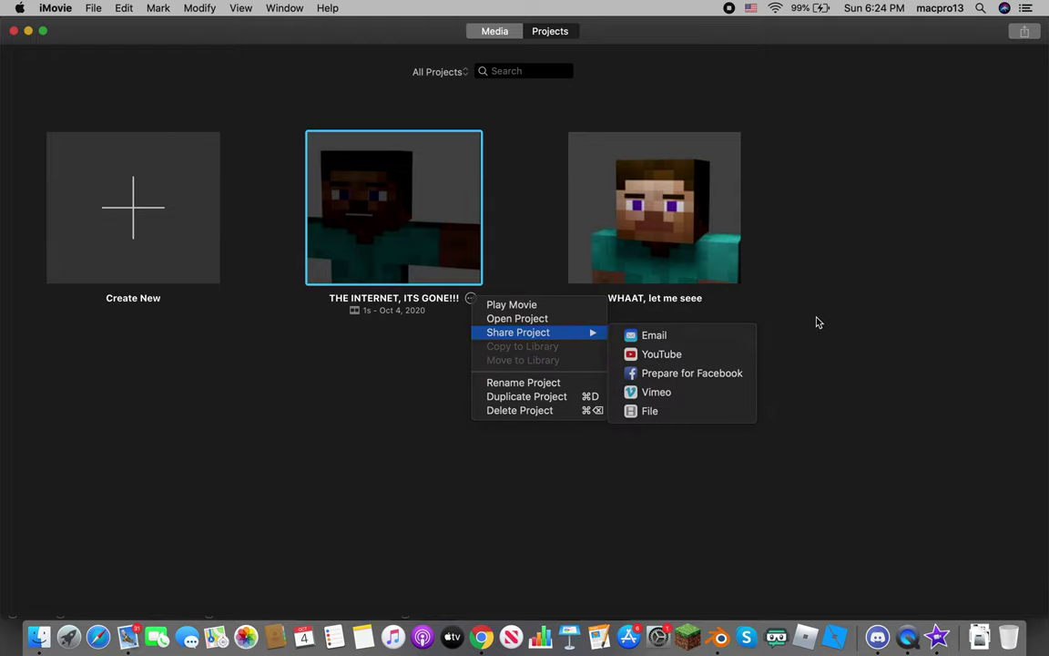
pyautogui.click(817, 320)
pyautogui.click(471, 299)
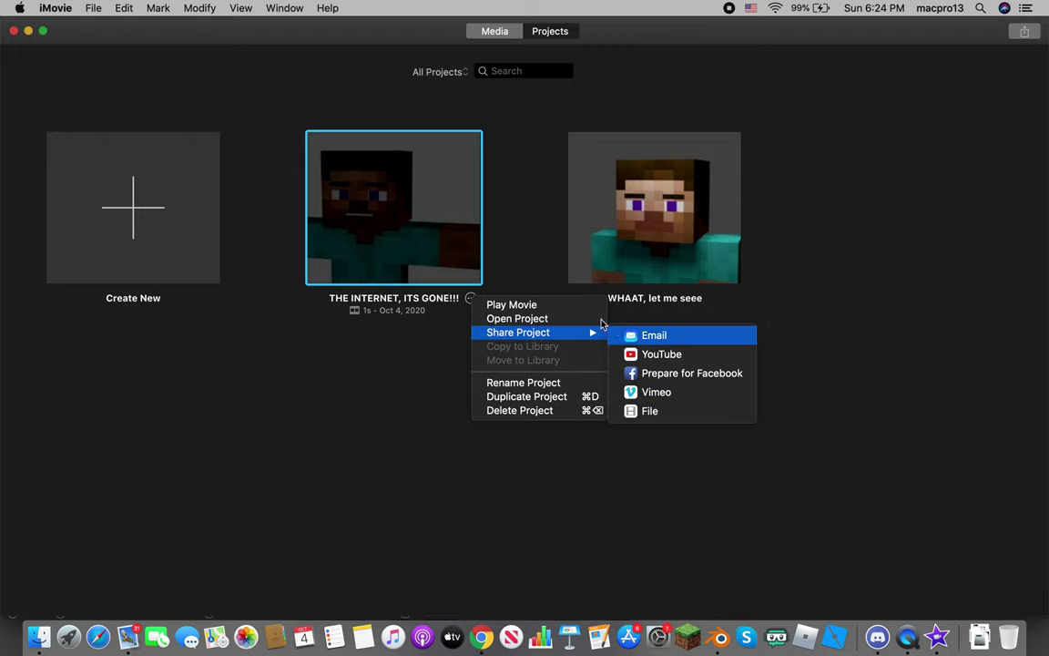
pyautogui.click(557, 307)
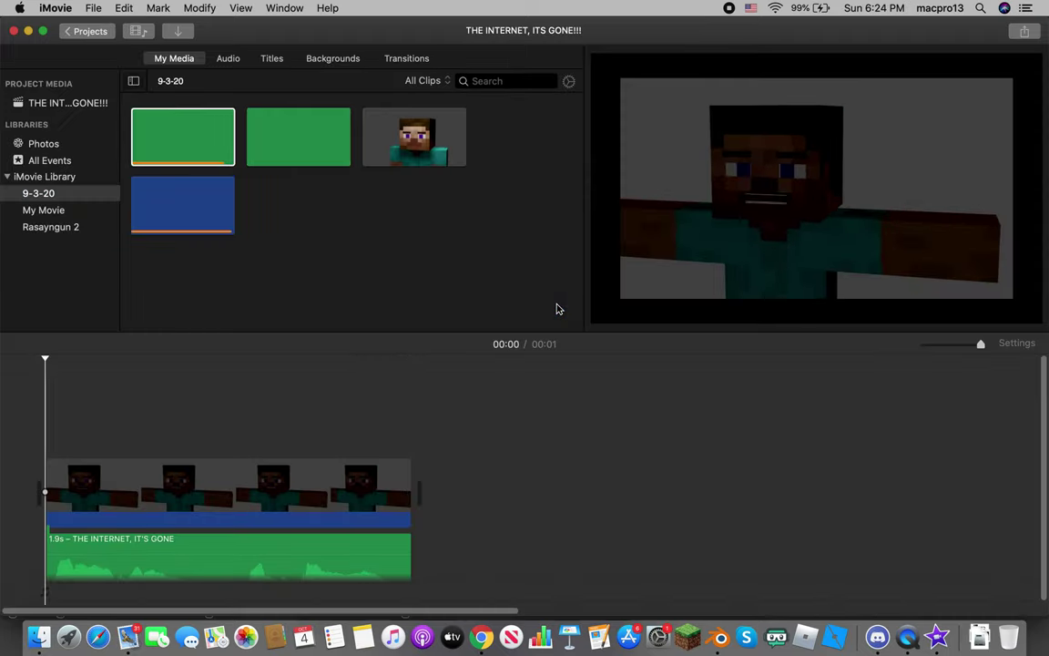